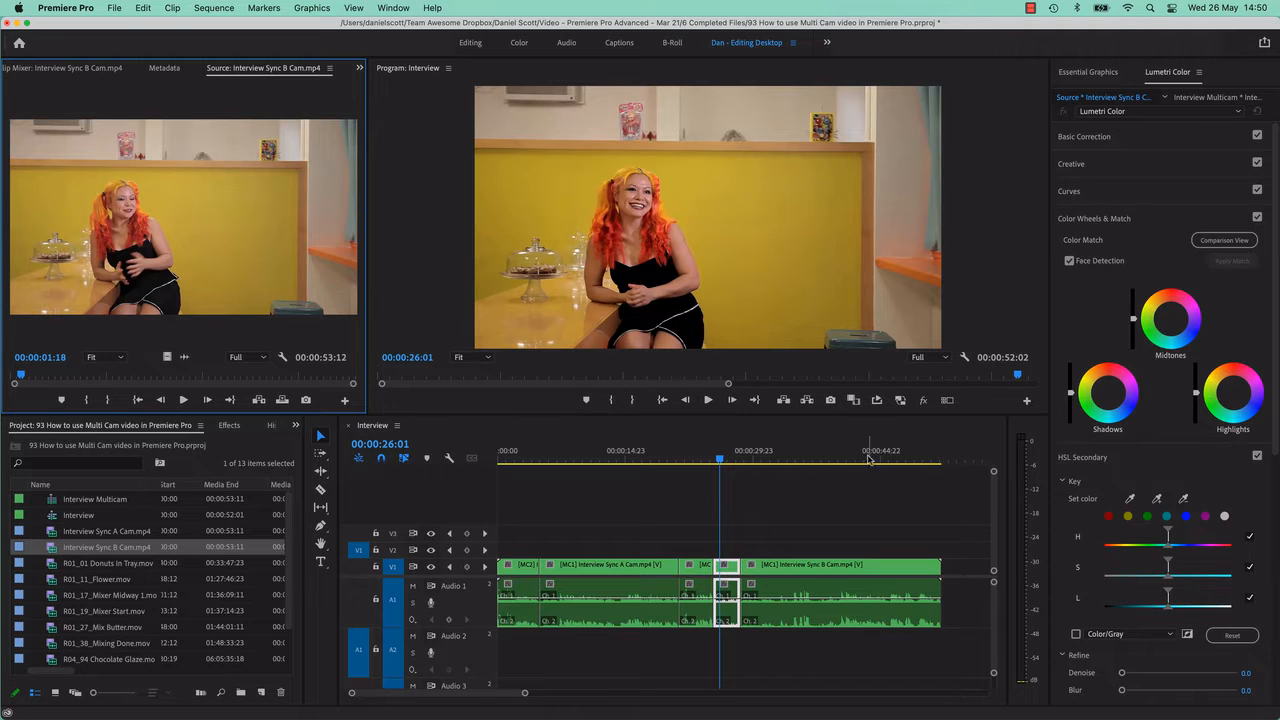
Step: Preview the finished Interview sequence in multi-camera view, moving further along the timeline and switching between the two camera angles
click(947, 400)
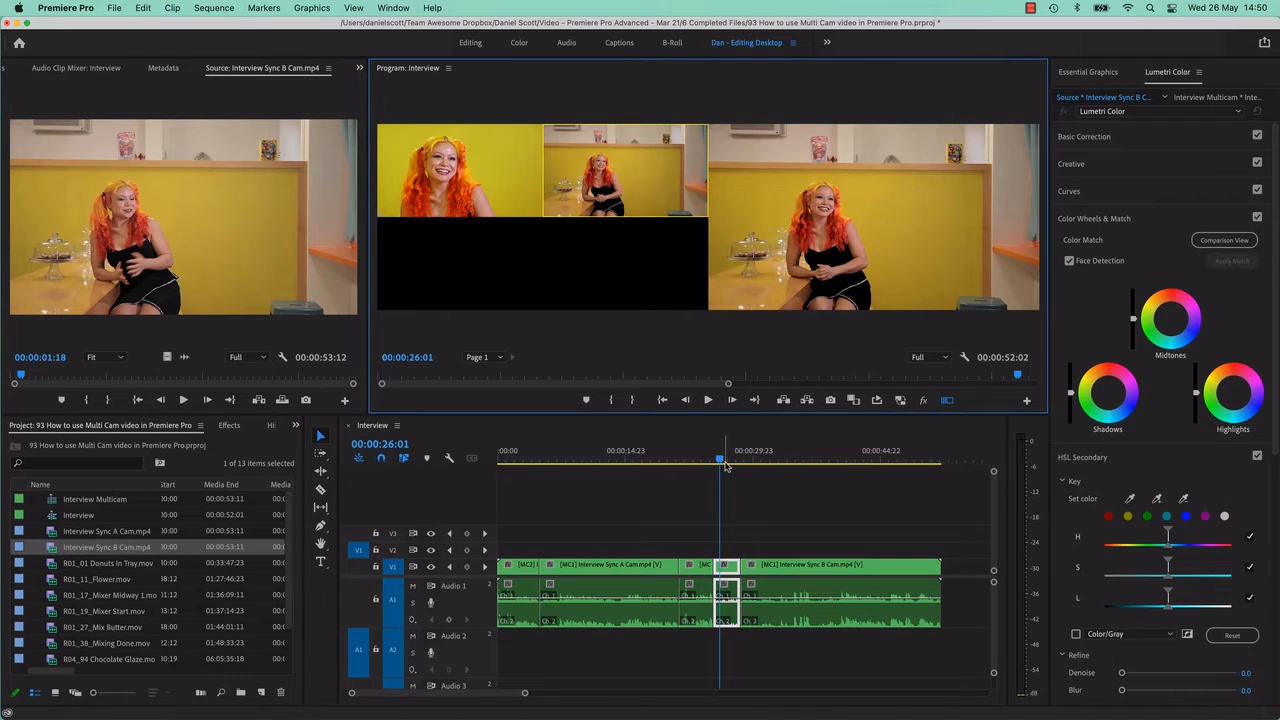
click(757, 460)
drag(758, 462, 766, 461)
click(592, 177)
click(500, 187)
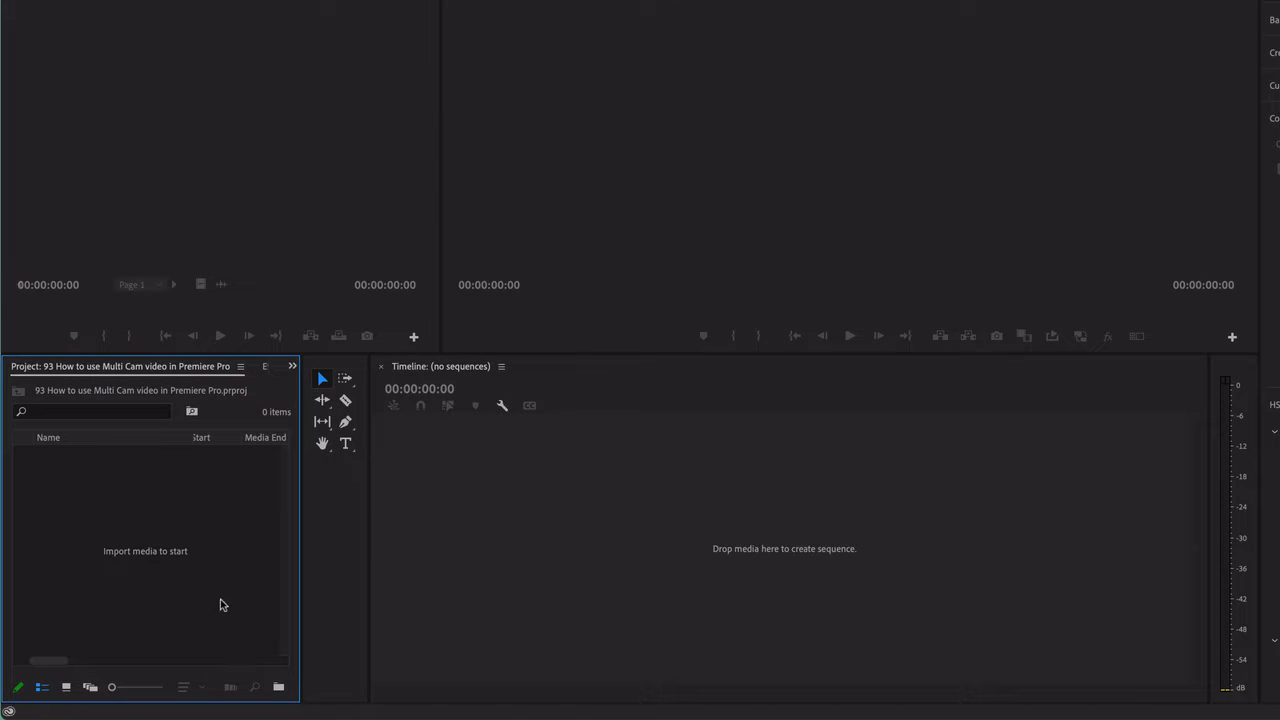
Step: Import all the video files from the Donut Dynamite folder into the empty project
double_click(221, 503)
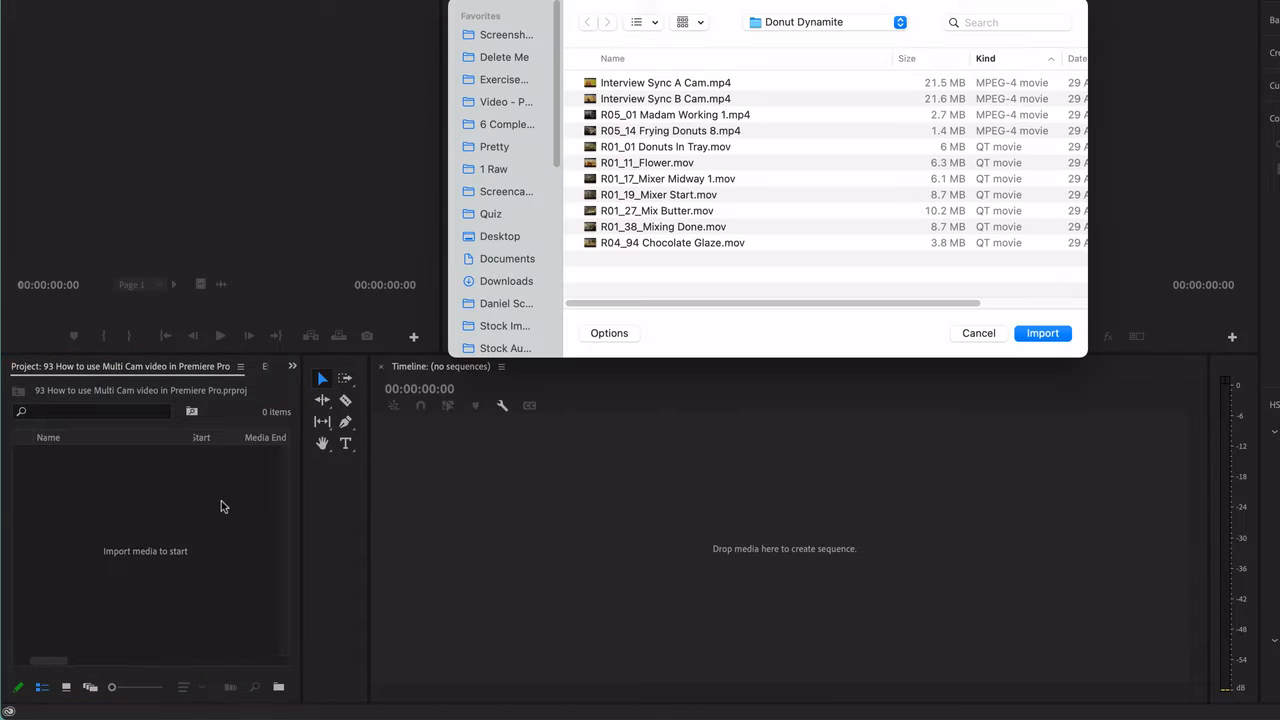
click(858, 22)
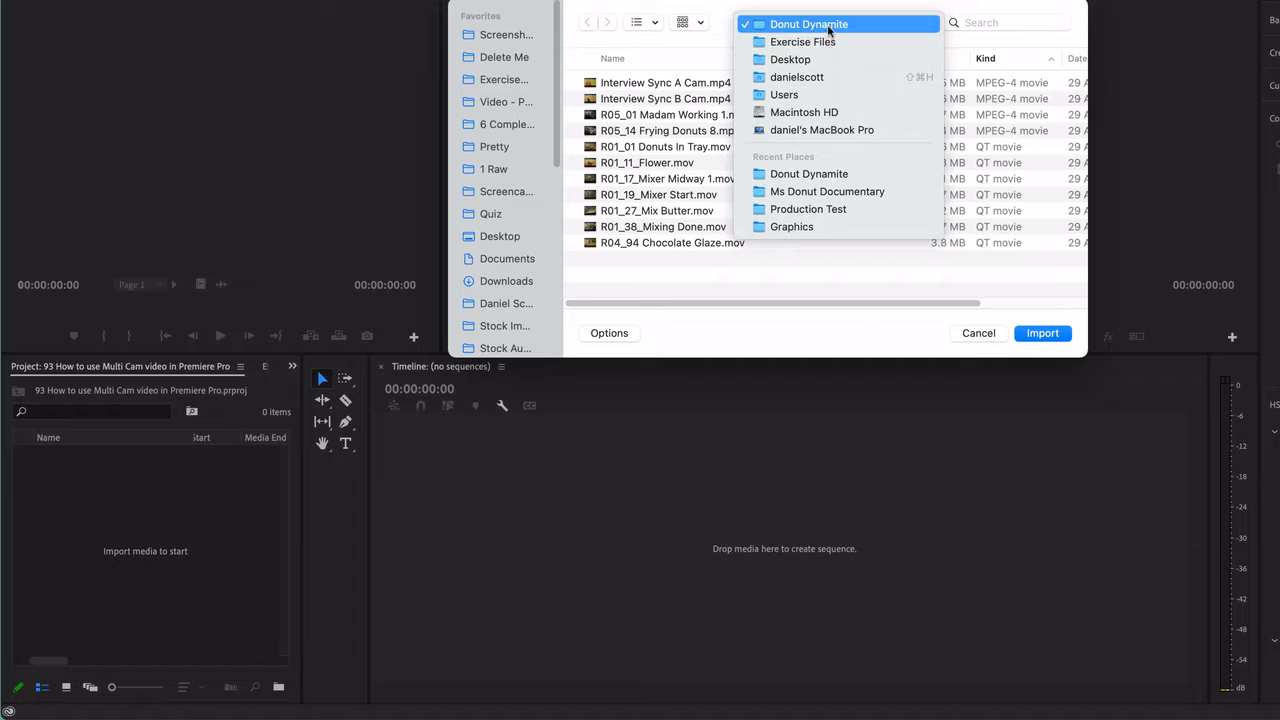
click(828, 24)
key(super+a)
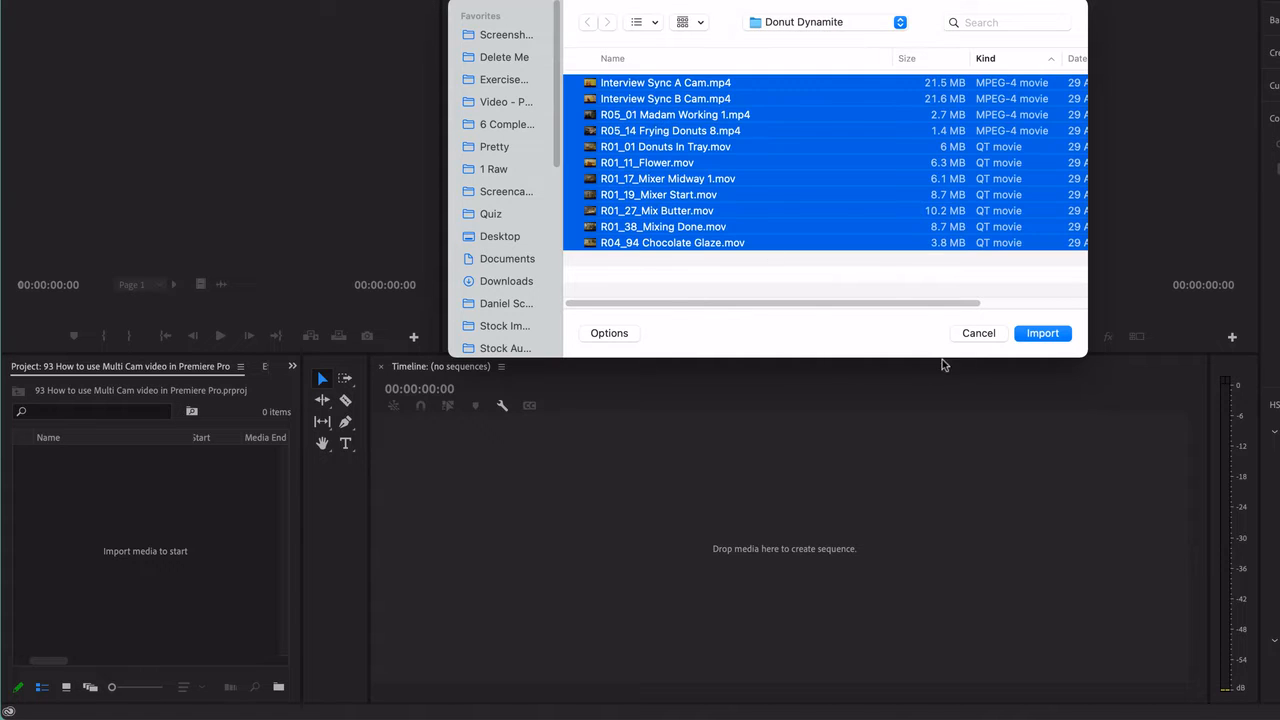
click(1043, 334)
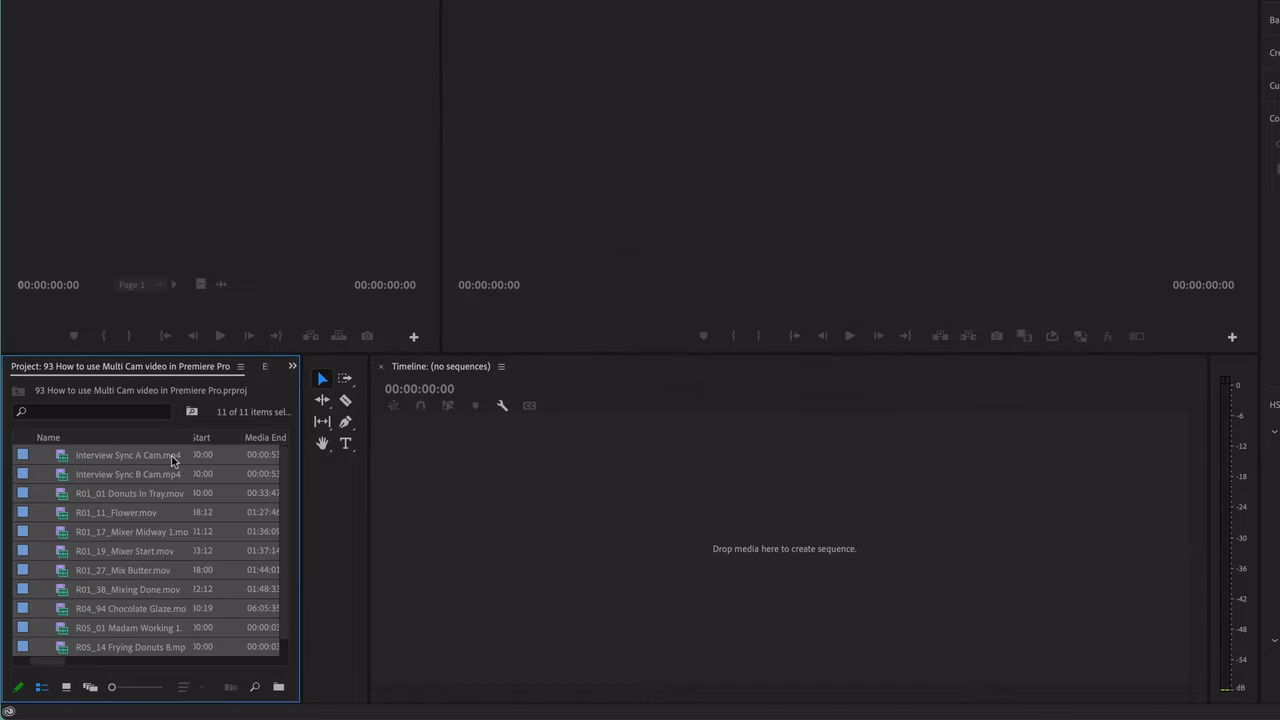
Step: View Interview Sync A Cam.mp4 and Interview Sync B Cam.mp4 in the source monitor to compare their camera angles
click(121, 612)
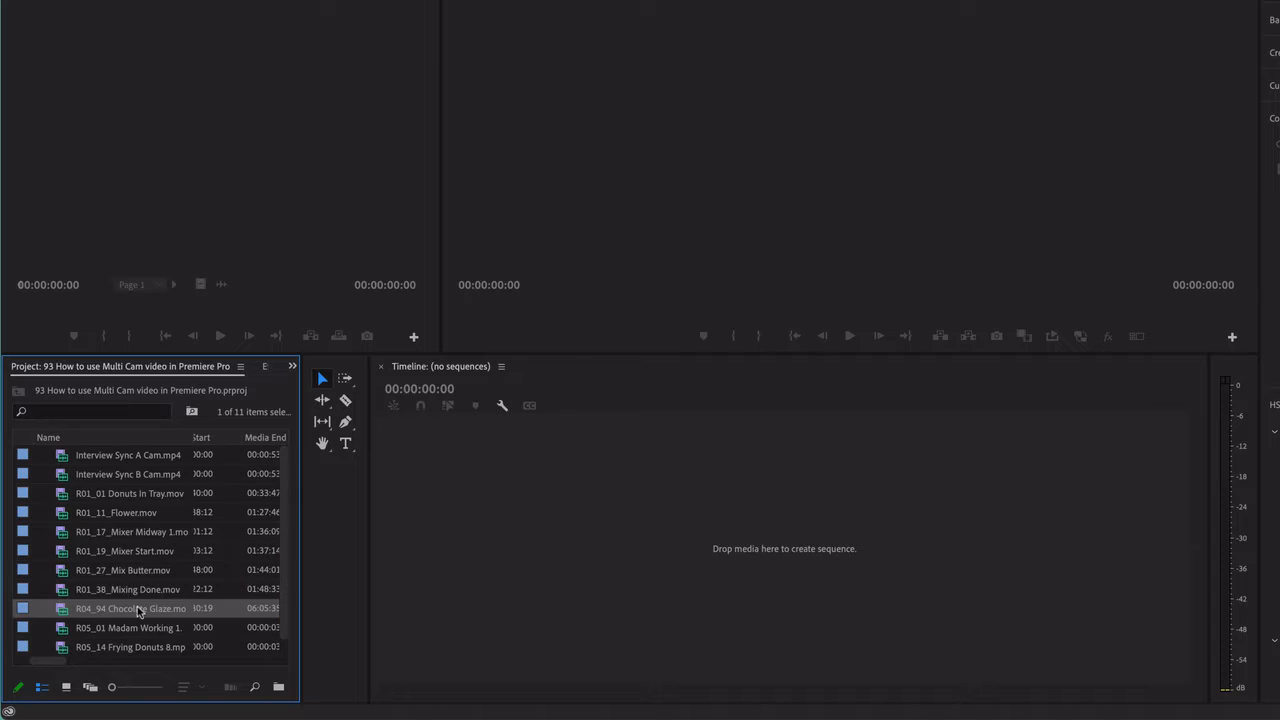
click(129, 473)
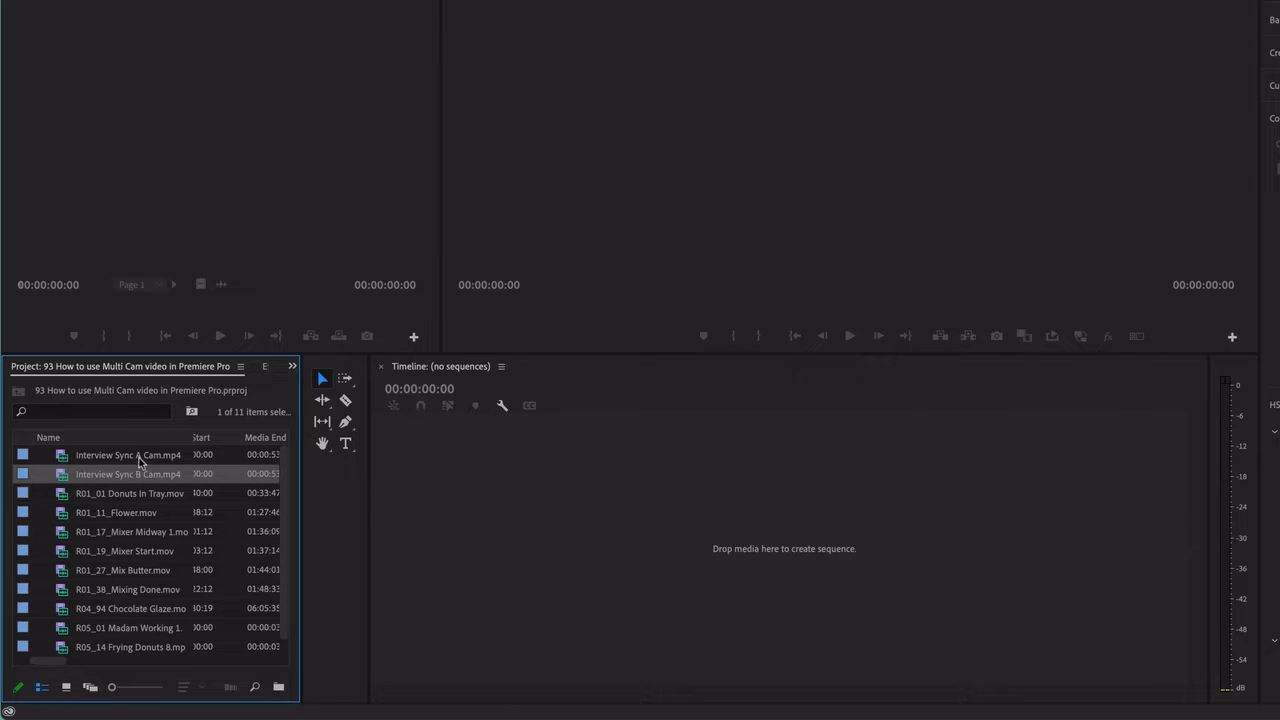
shift+click(138, 457)
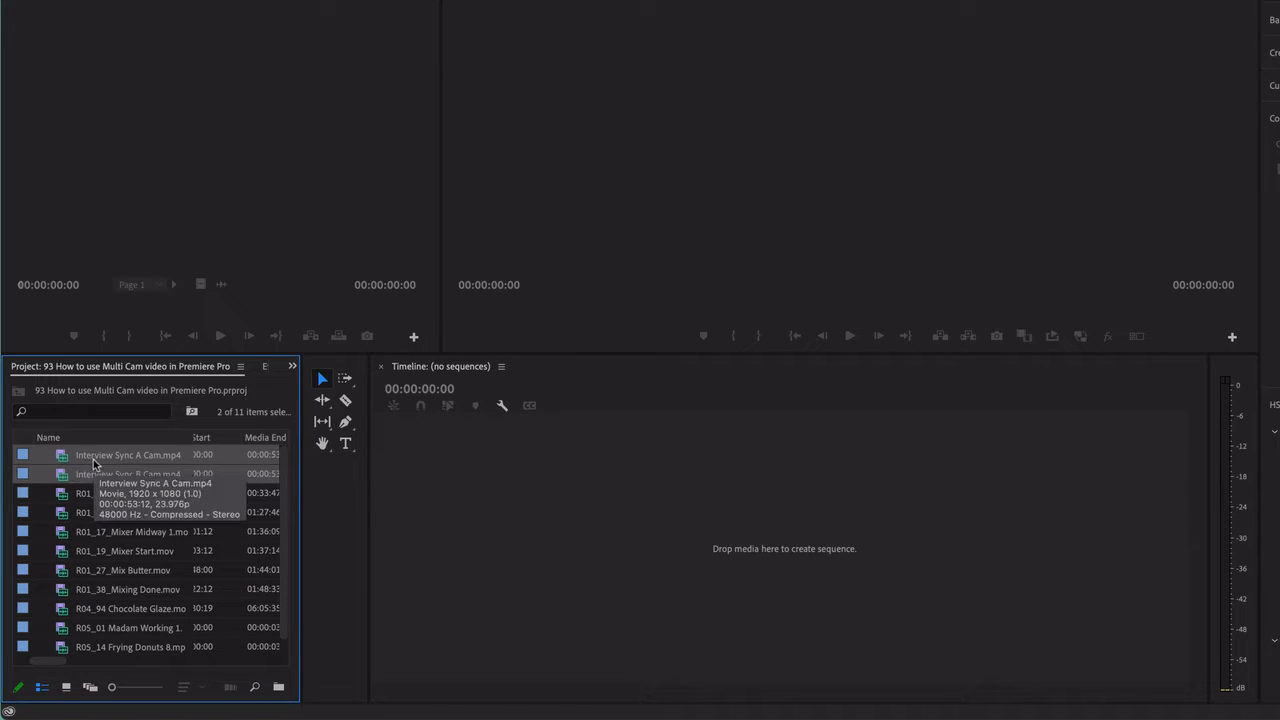
click(143, 454)
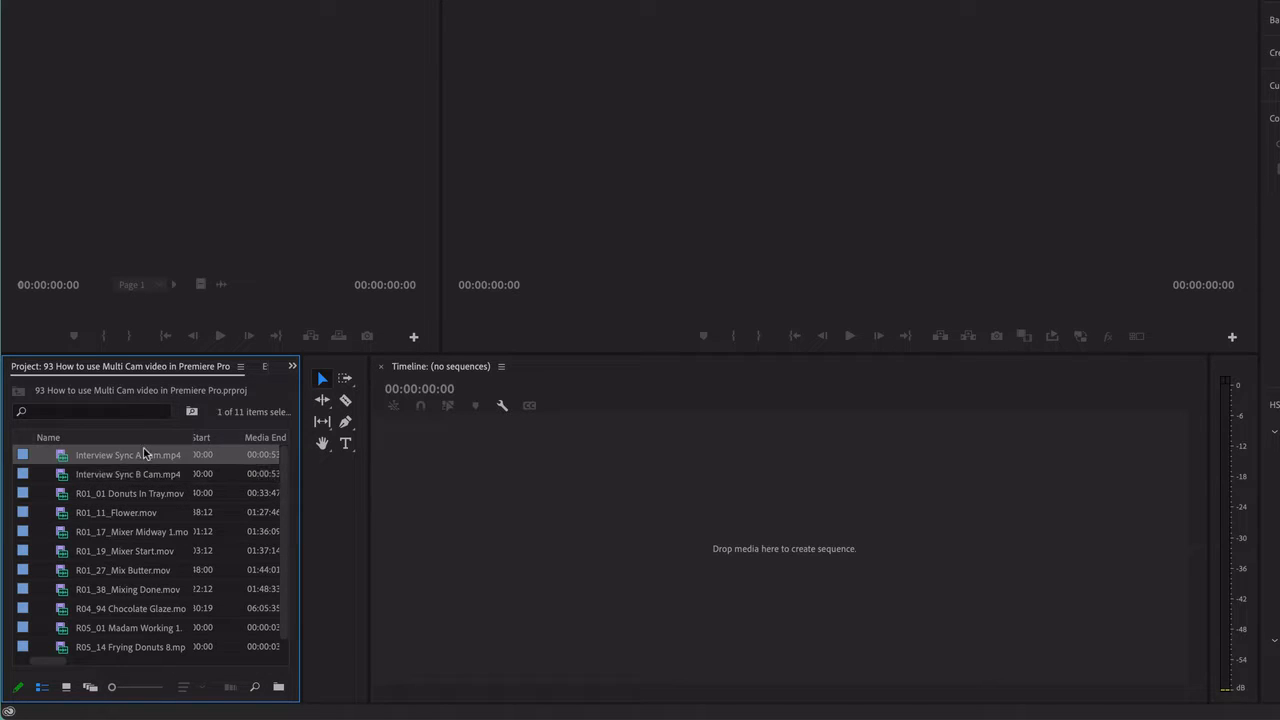
double_click(67, 462)
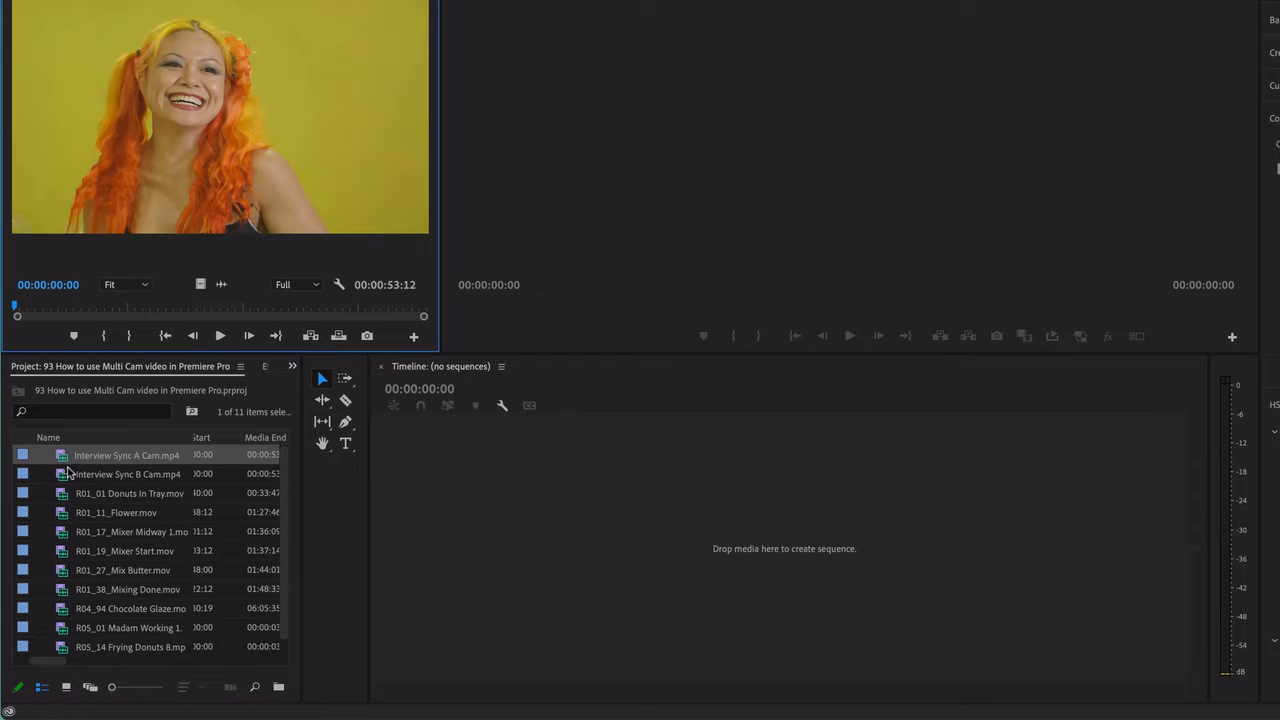
double_click(61, 476)
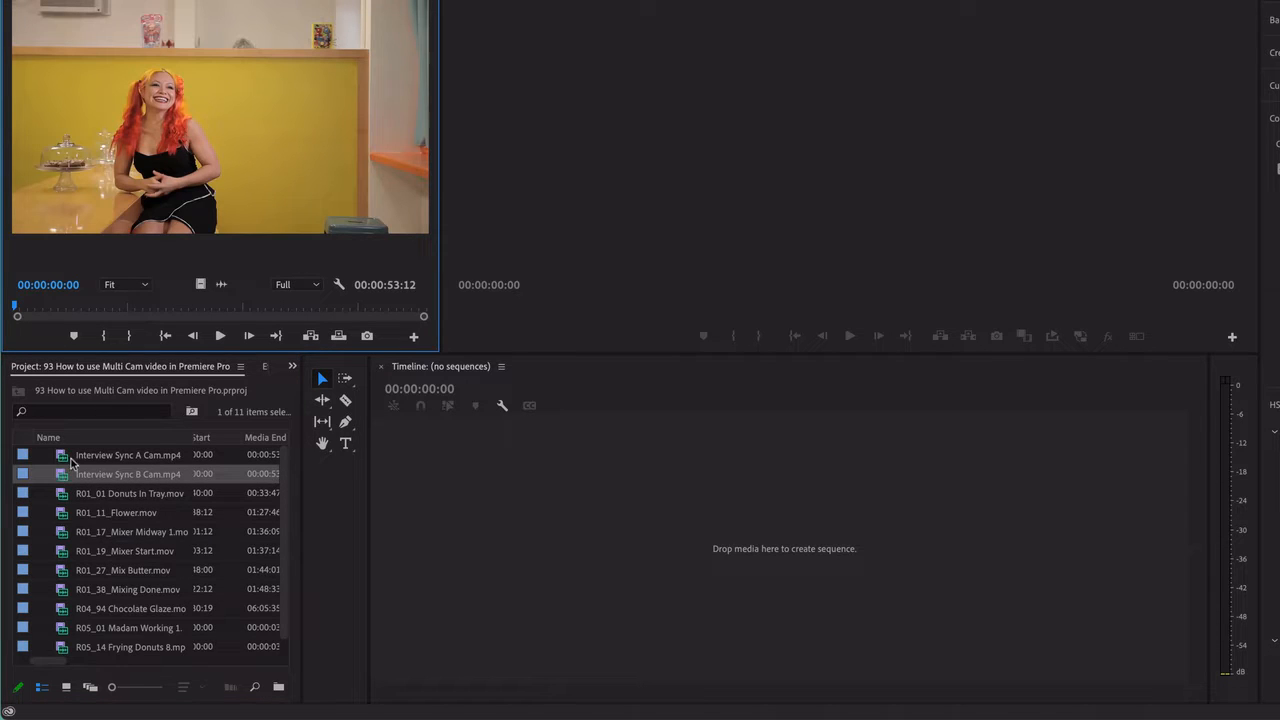
drag(183, 308, 6, 310)
Step: Play the opening of Interview Sync A Cam.mp4 and of Interview Sync B Cam.mp4 to compare their picture and sound
double_click(62, 456)
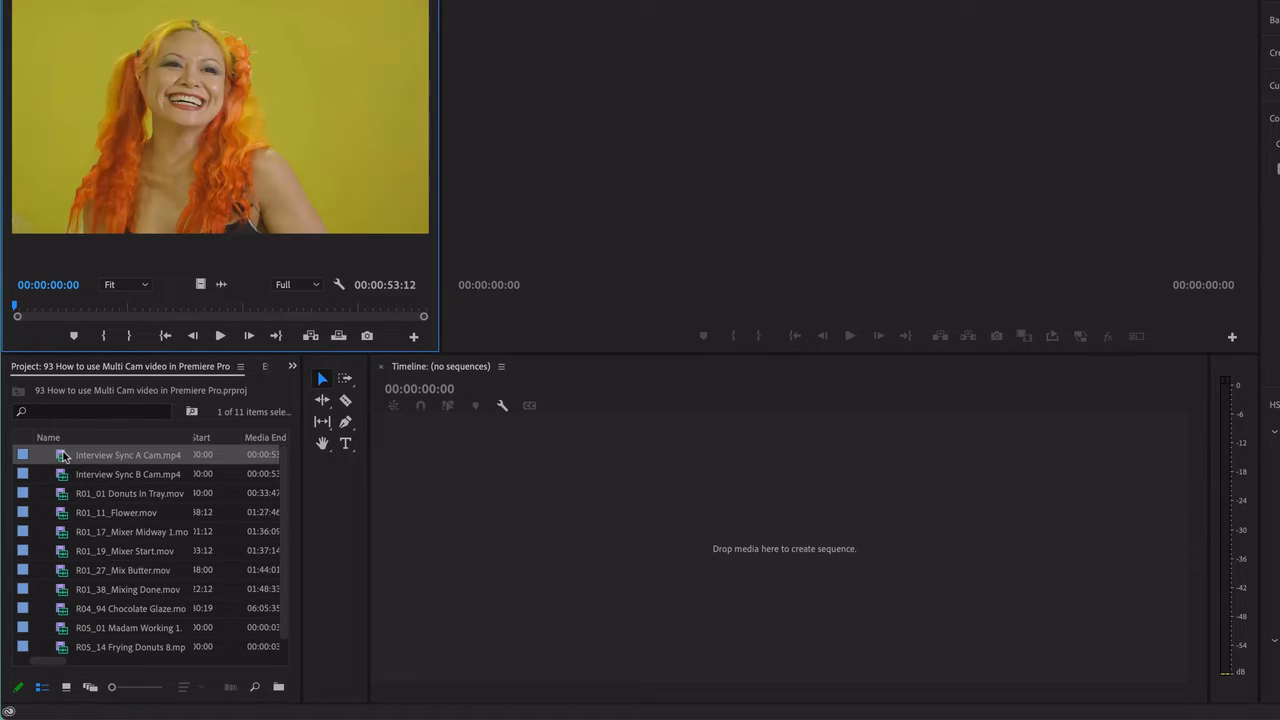
click(220, 336)
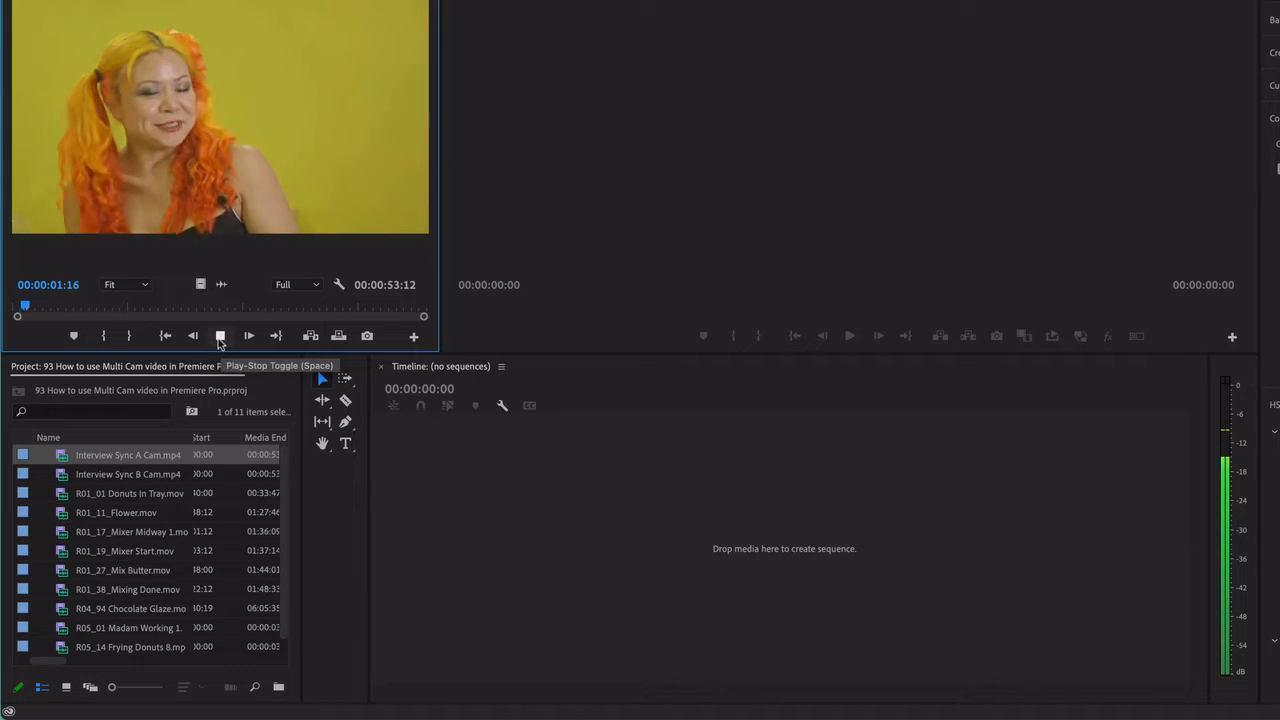
click(220, 336)
double_click(100, 474)
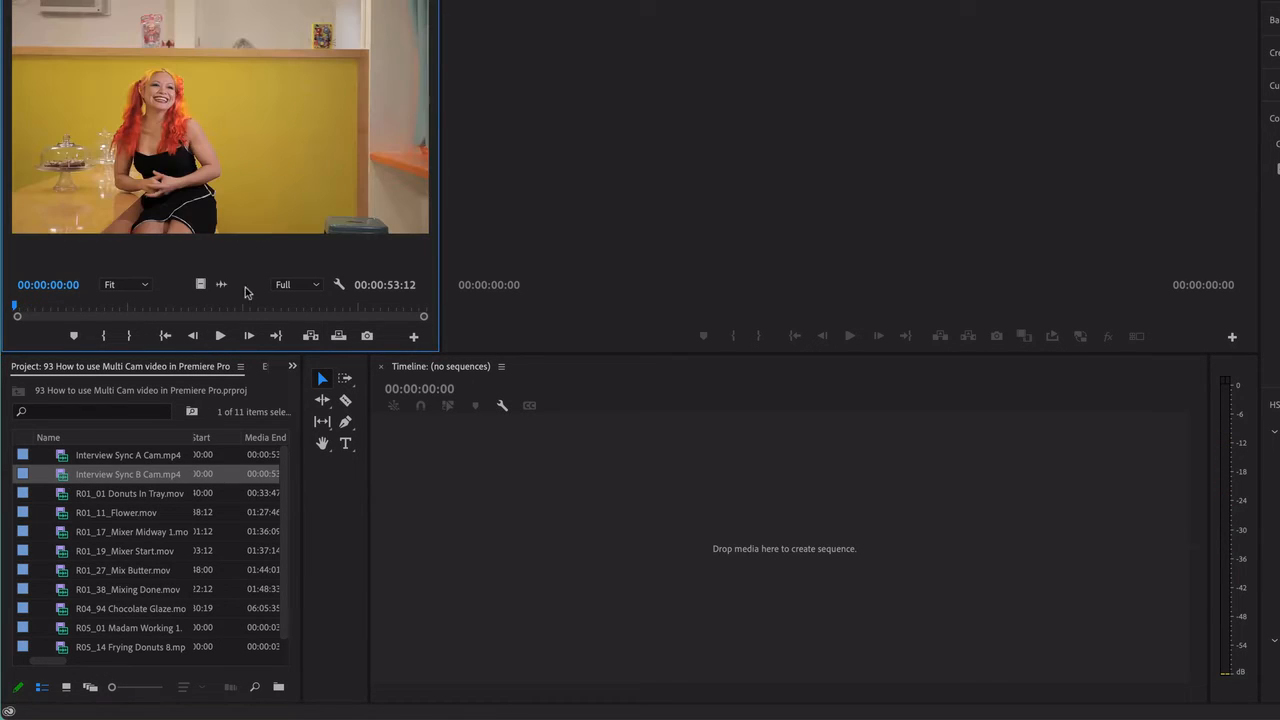
click(220, 336)
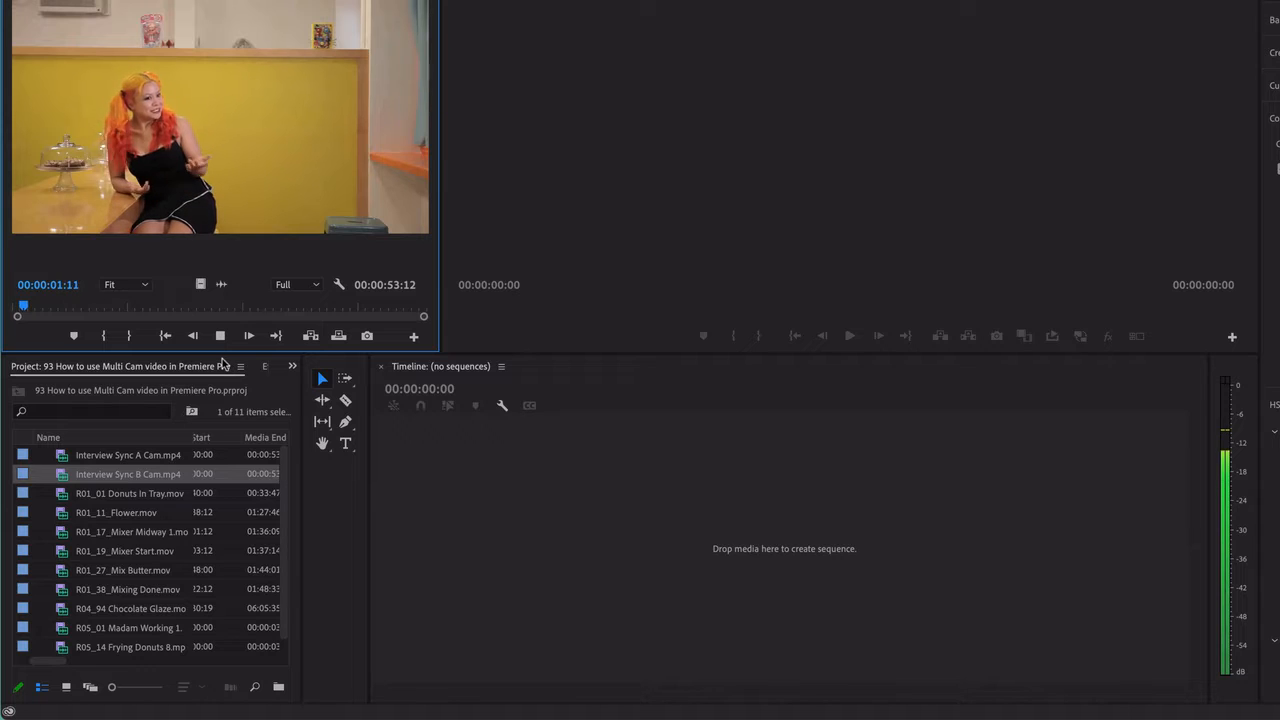
key(space)
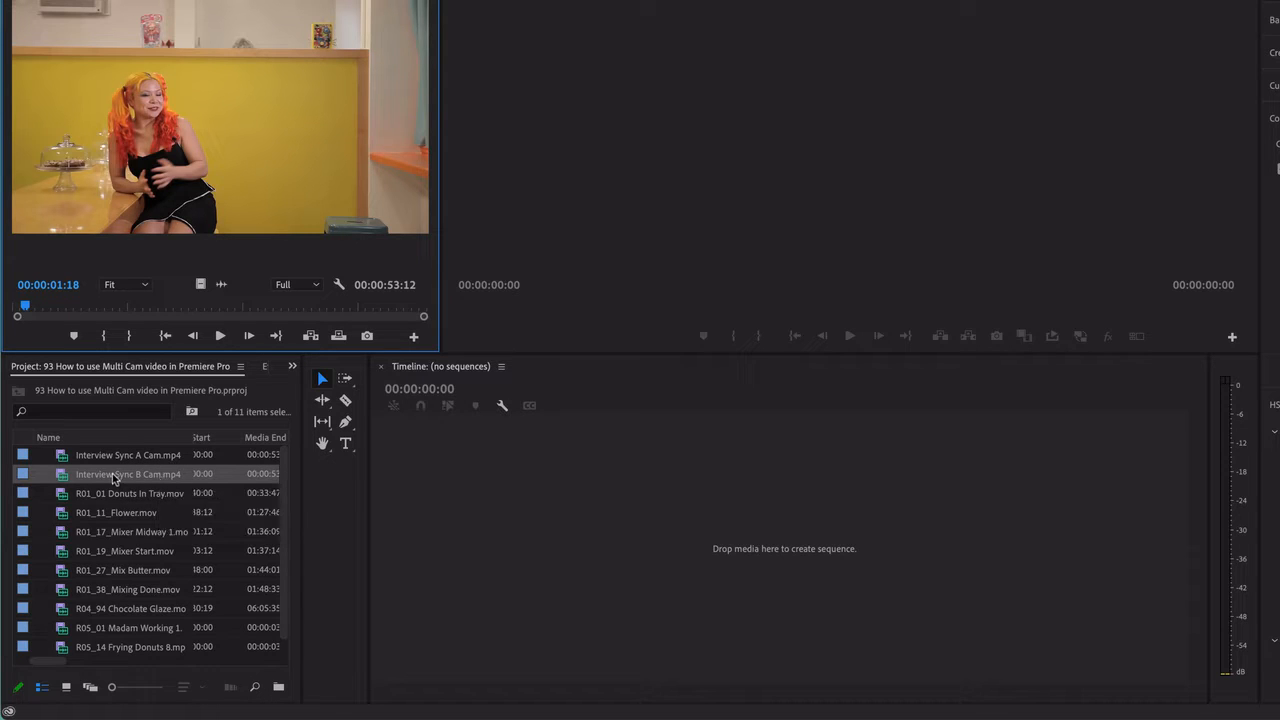
Step: Create a multi-camera source sequence from Interview Sync A Cam and B Cam, synchronized by audio on track channel 1, using clip names for the cameras
click(115, 461)
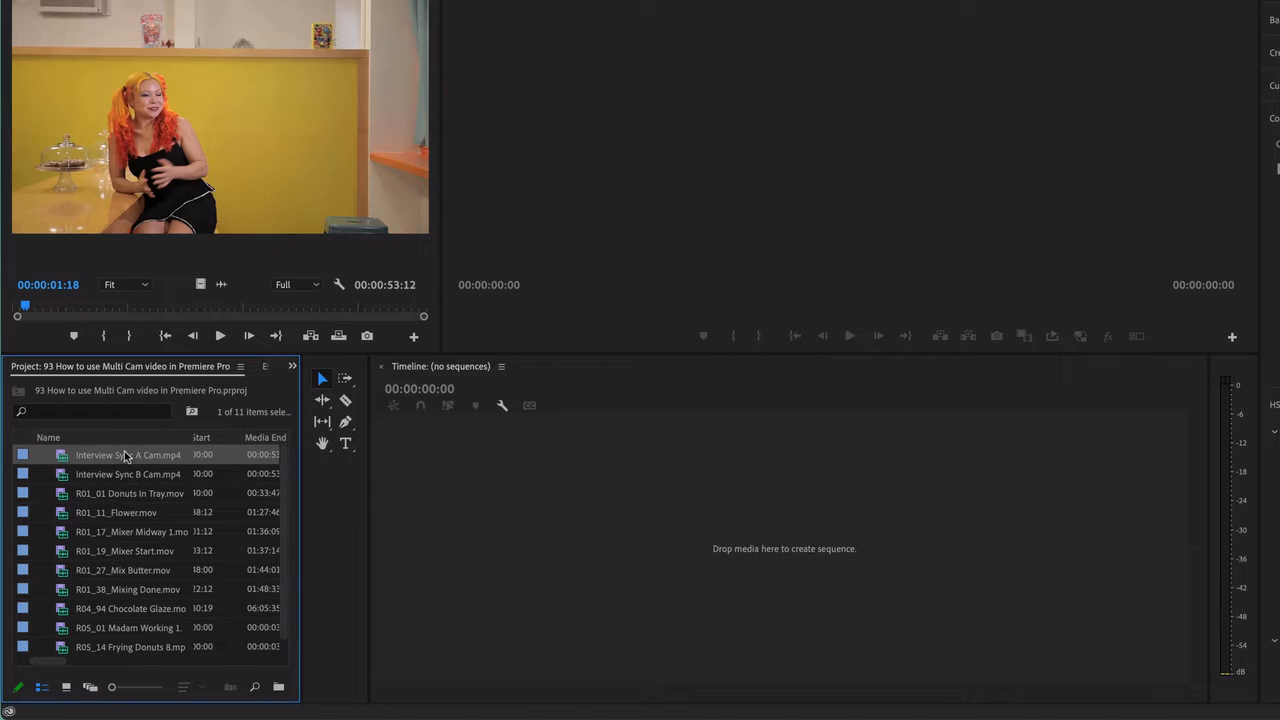
shift+click(130, 474)
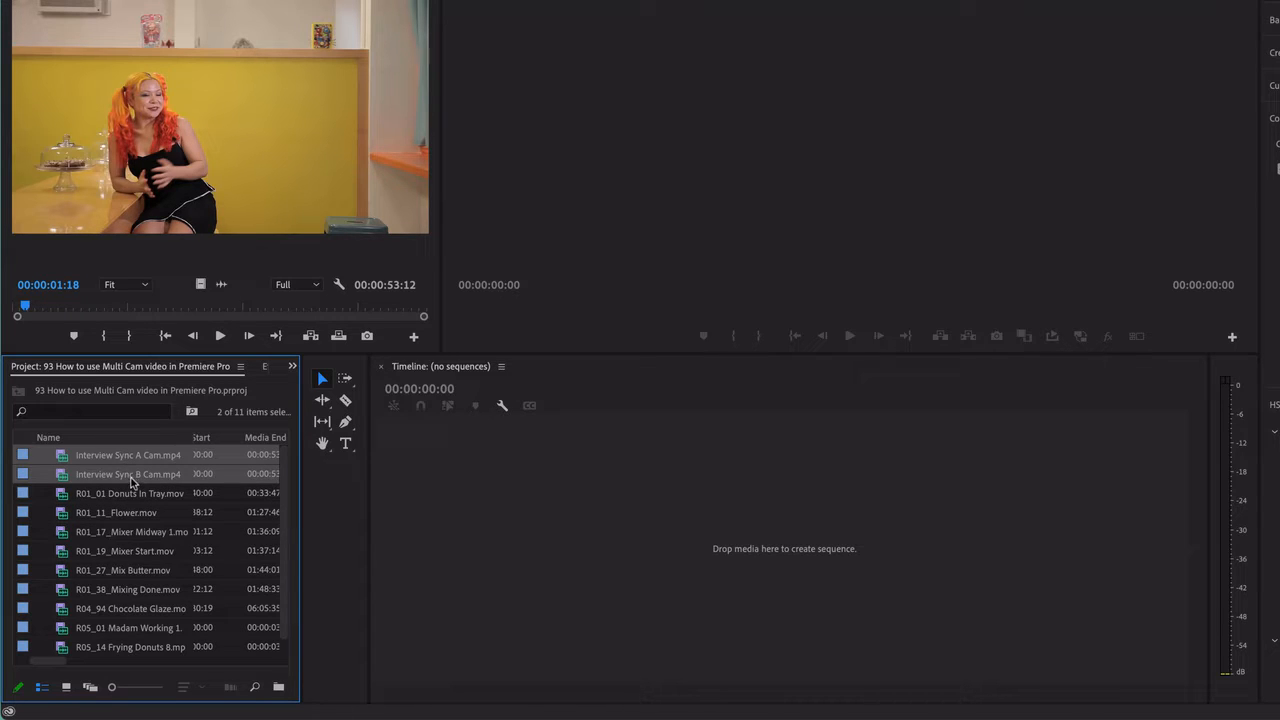
right_click(130, 481)
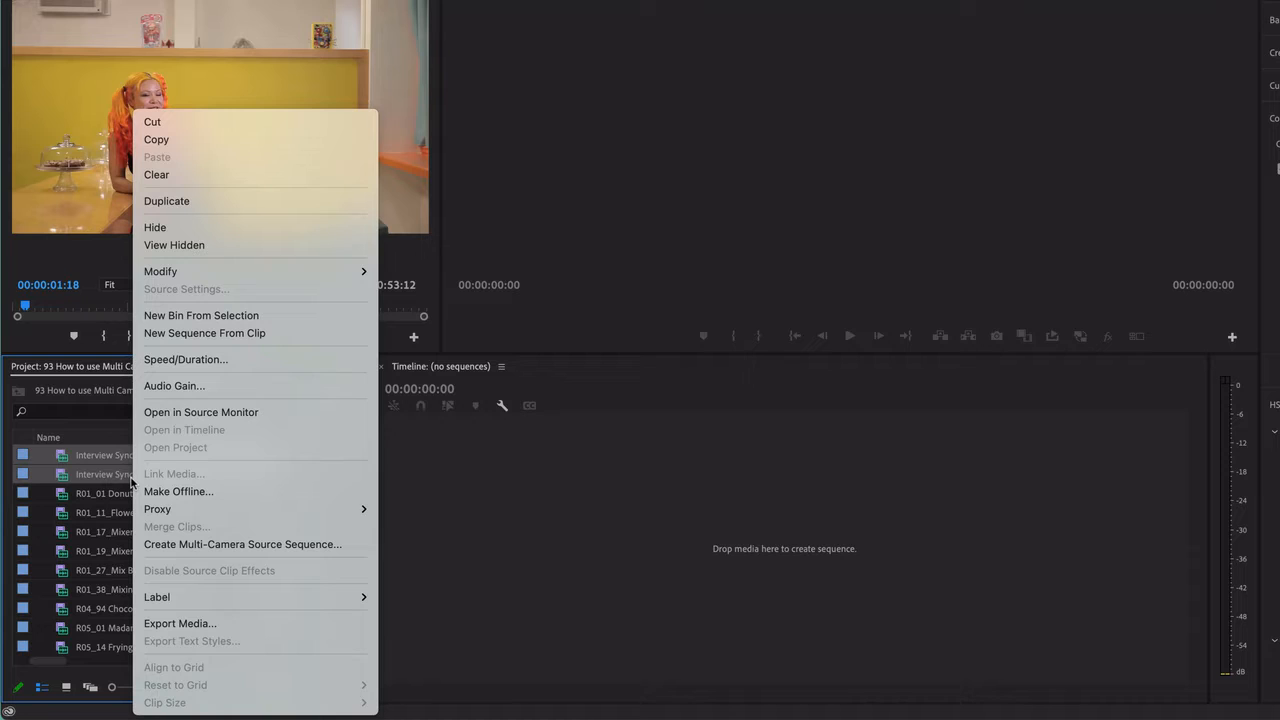
click(193, 545)
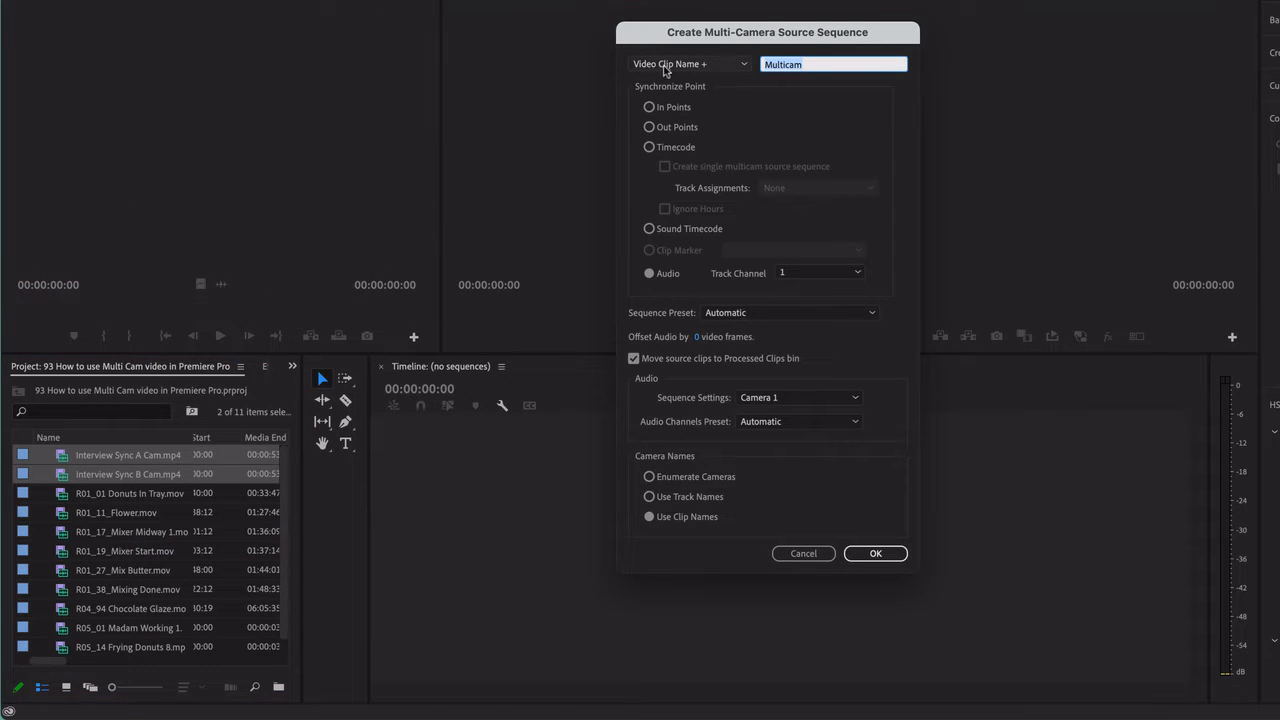
click(743, 65)
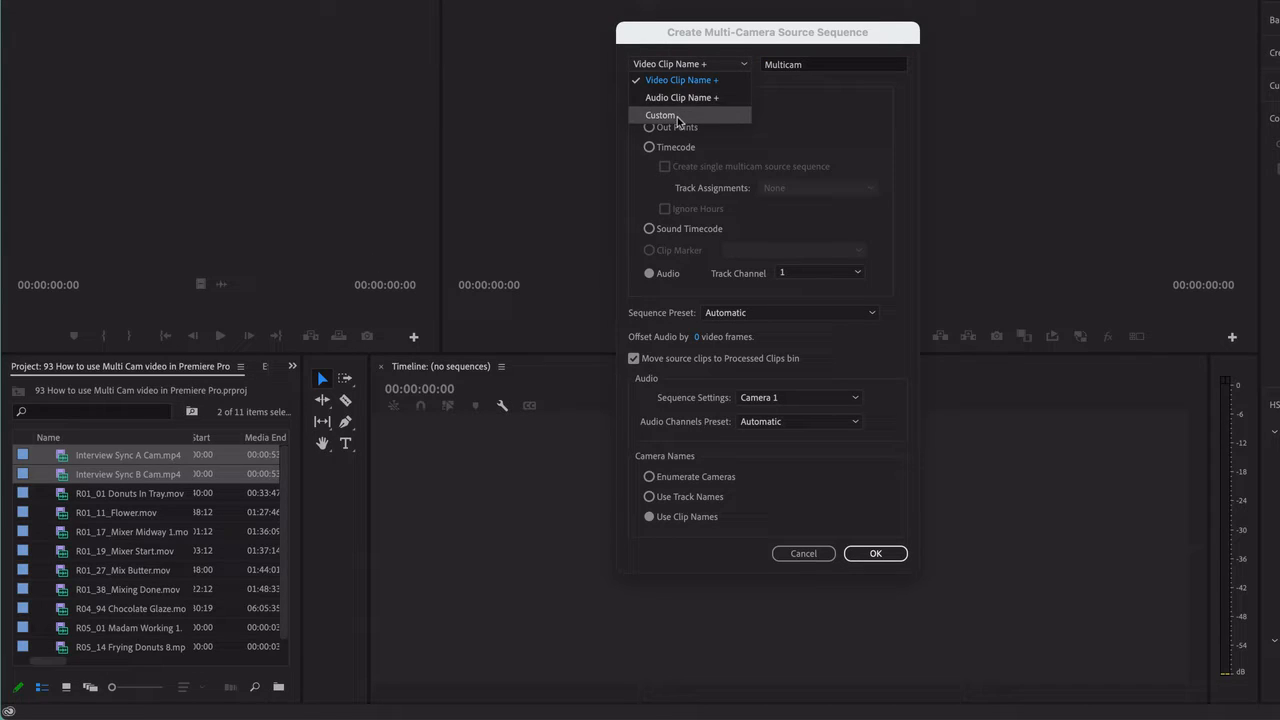
click(721, 44)
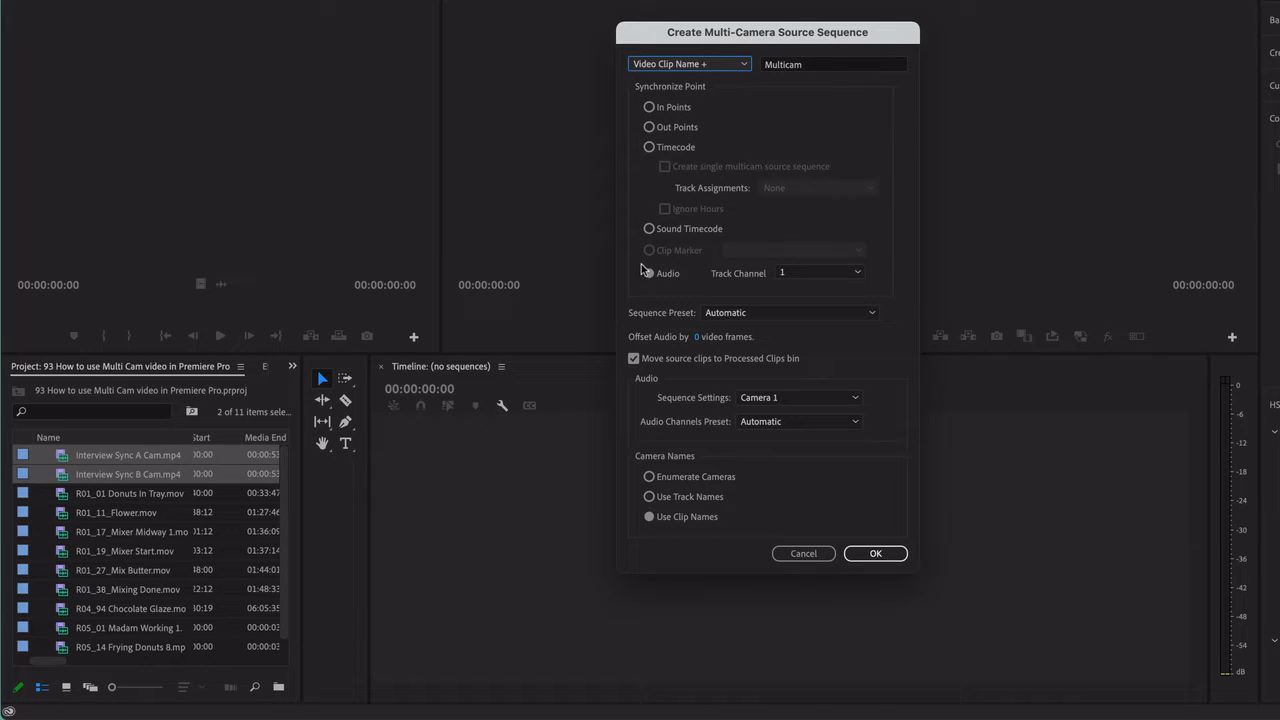
click(786, 272)
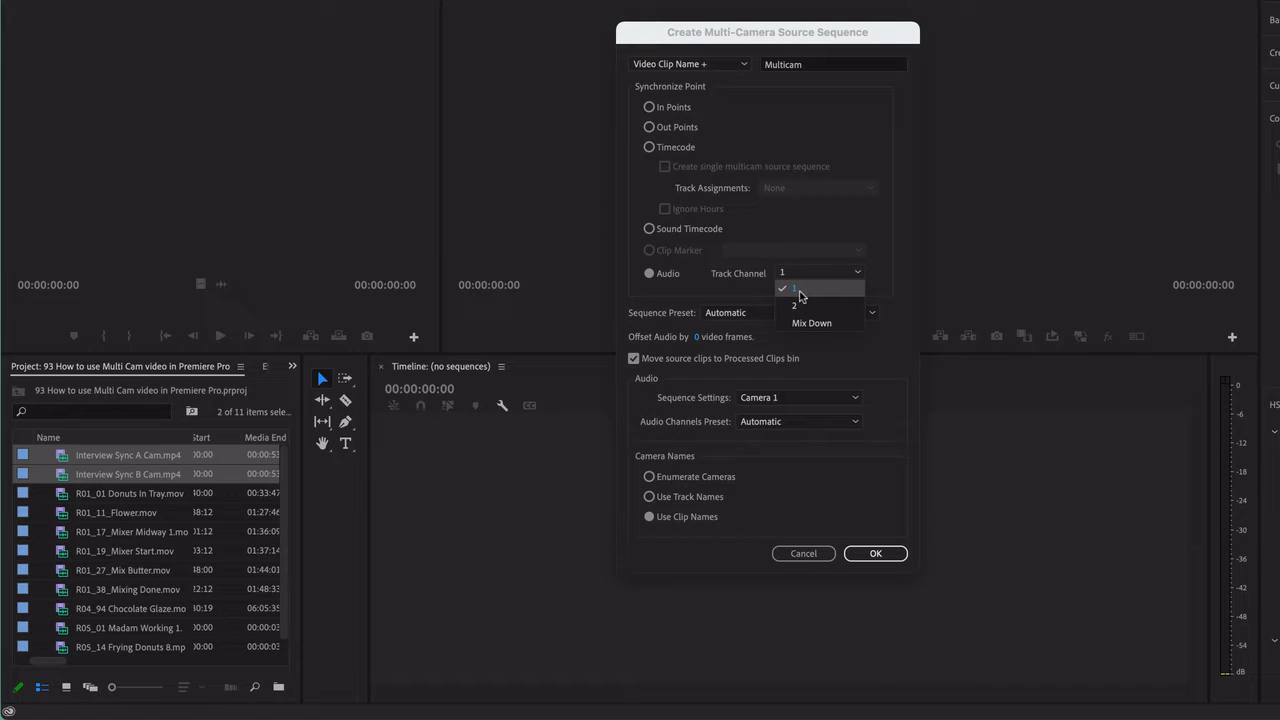
click(806, 291)
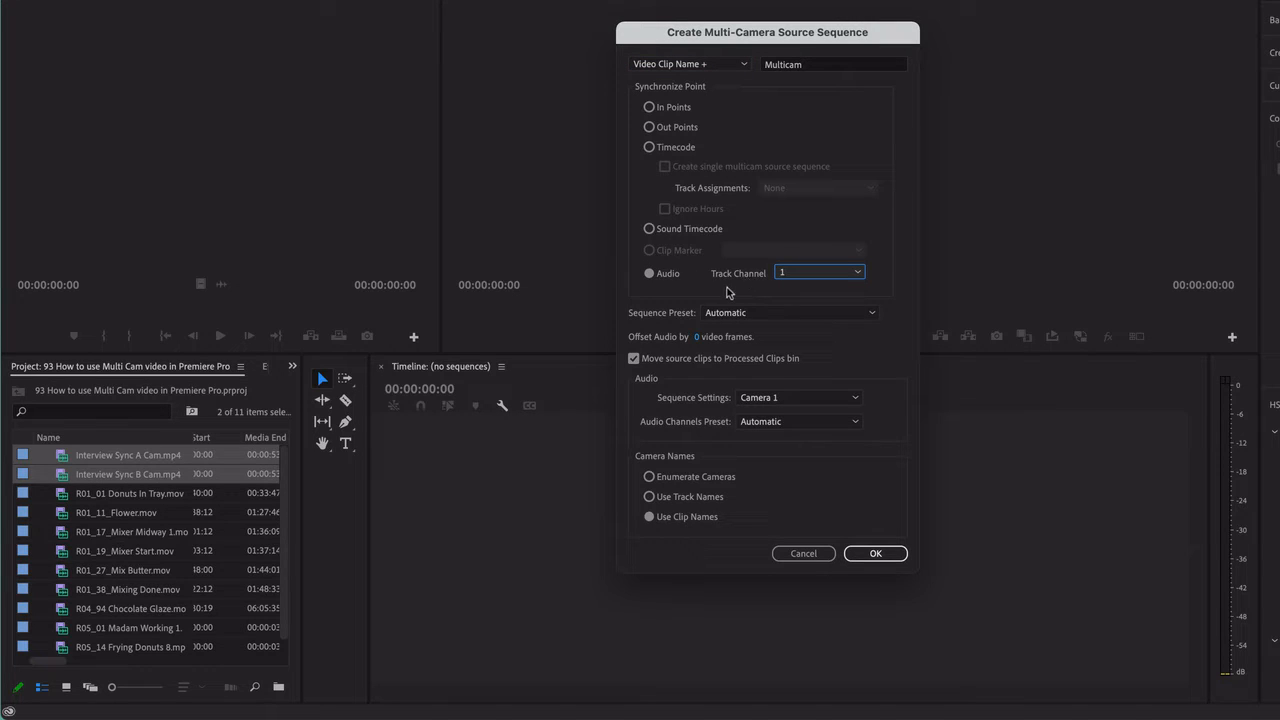
click(704, 481)
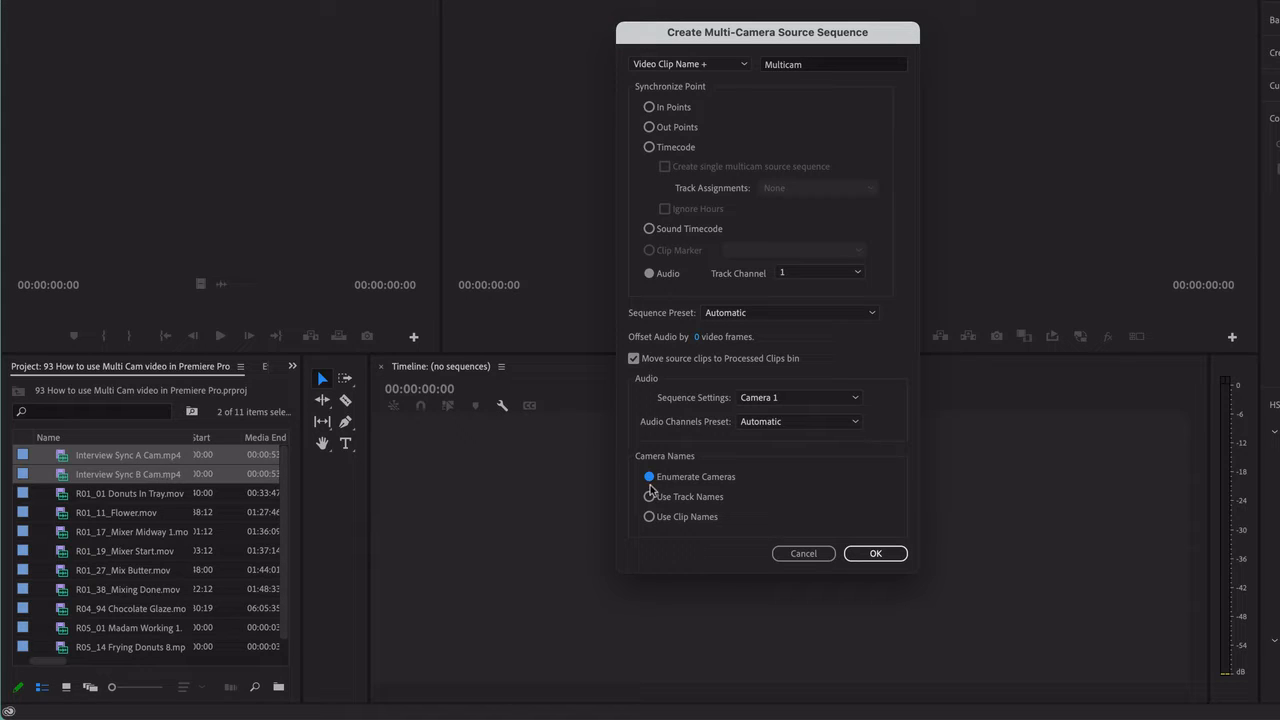
click(690, 518)
click(870, 553)
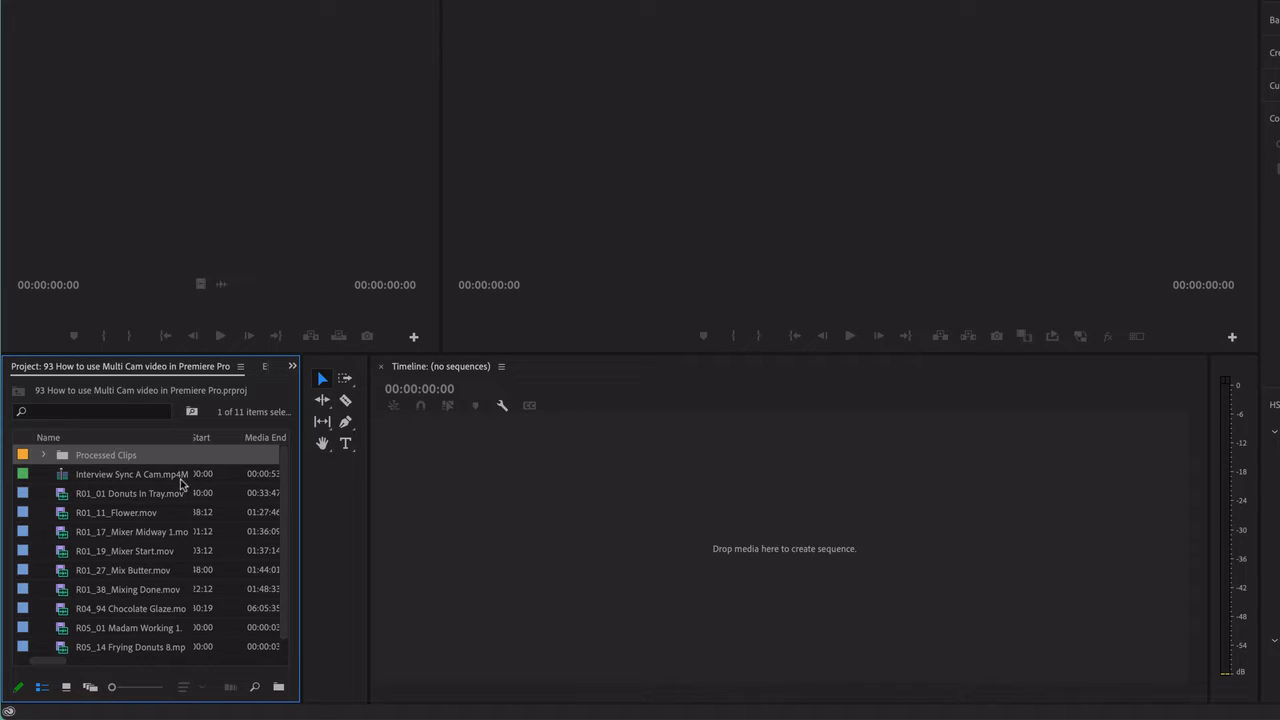
Step: Move both interview clips out of the Processed Clips bin into the project's top level and delete the empty bin
click(122, 476)
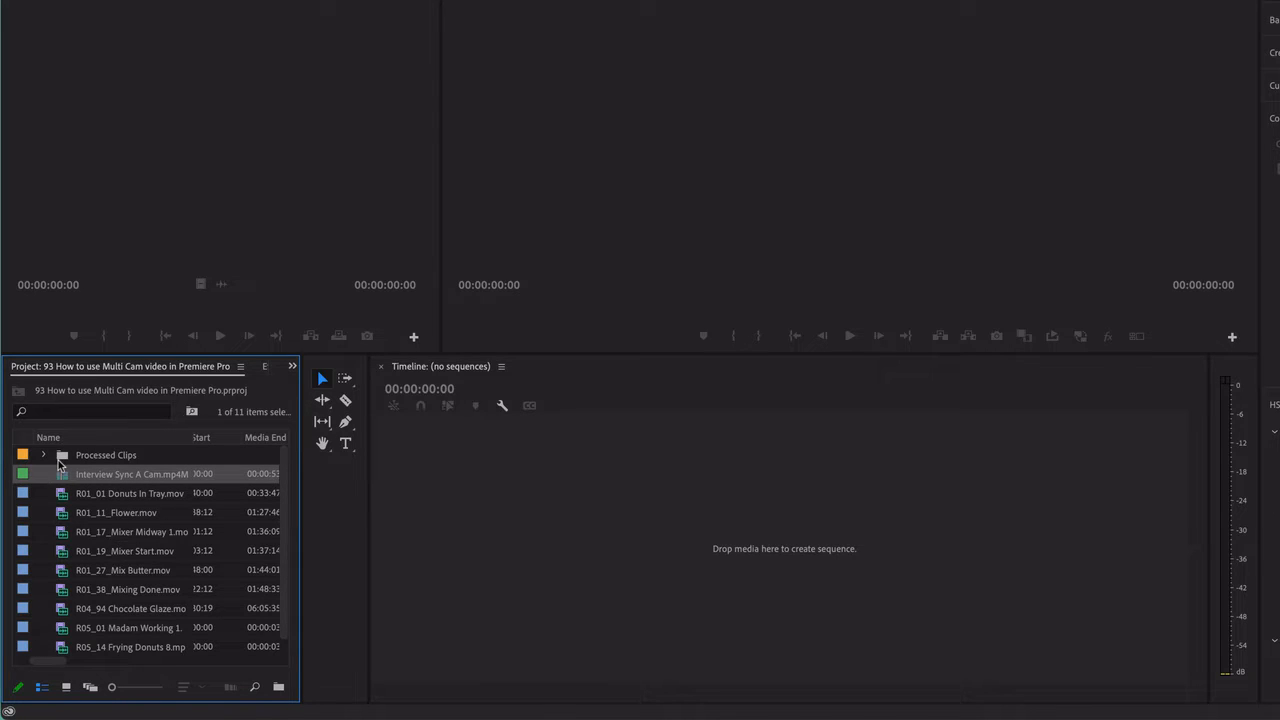
click(43, 456)
click(117, 475)
click(117, 497)
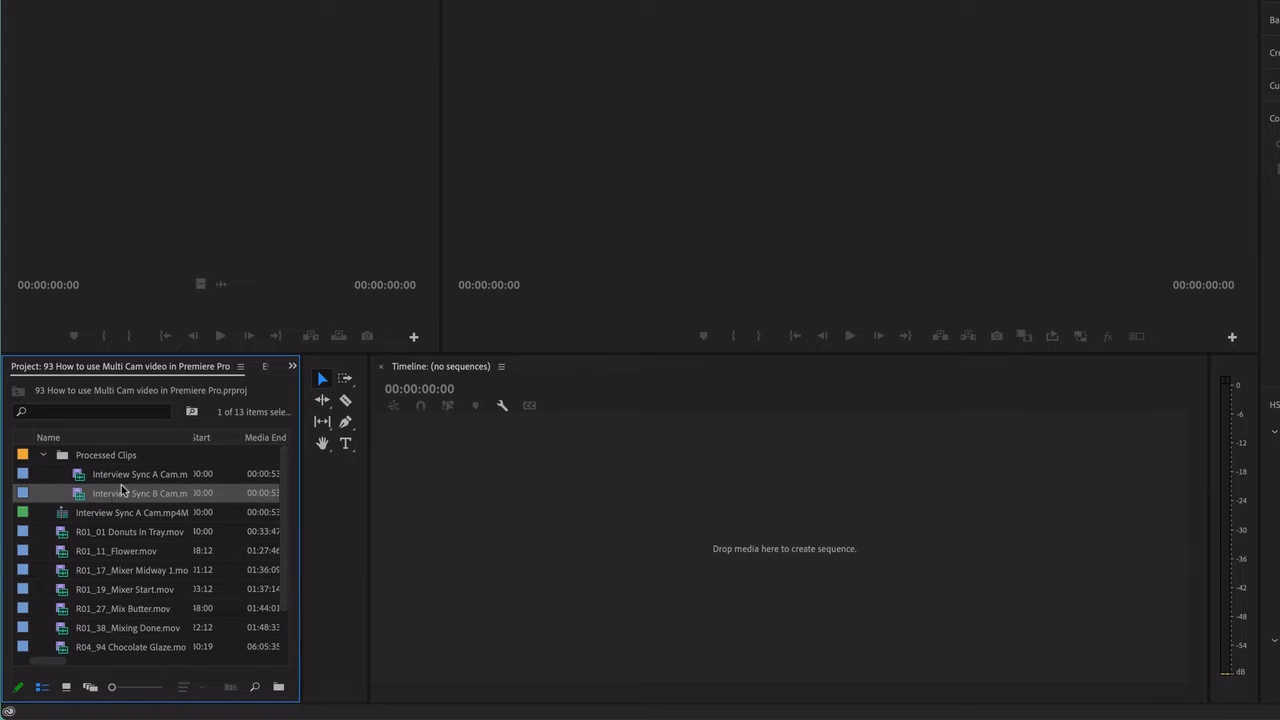
click(123, 483)
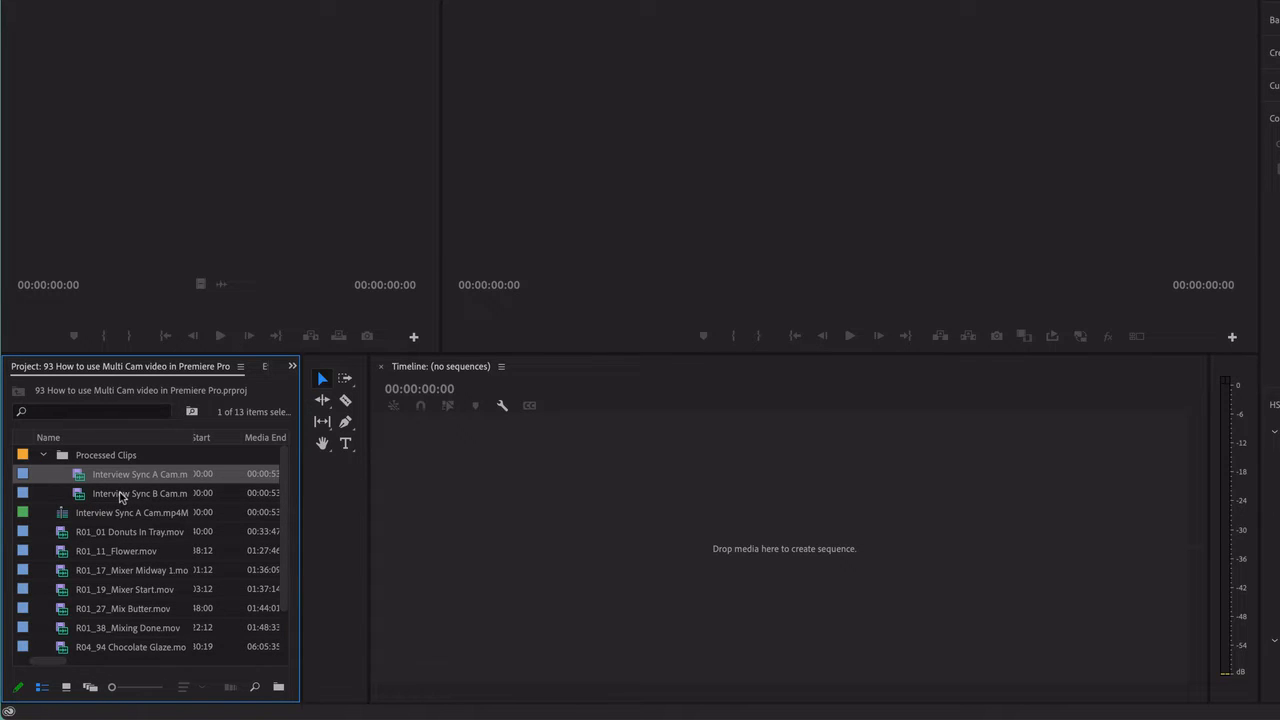
shift+click(121, 495)
drag(120, 479, 113, 553)
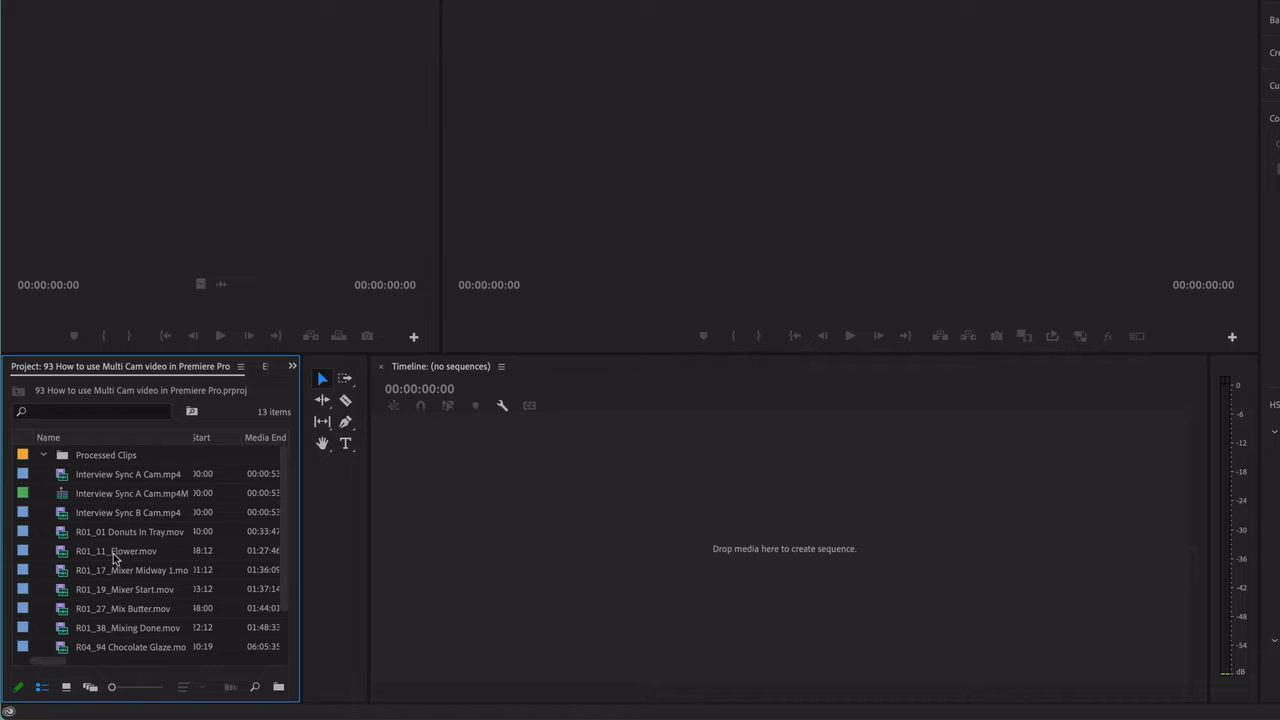
click(110, 462)
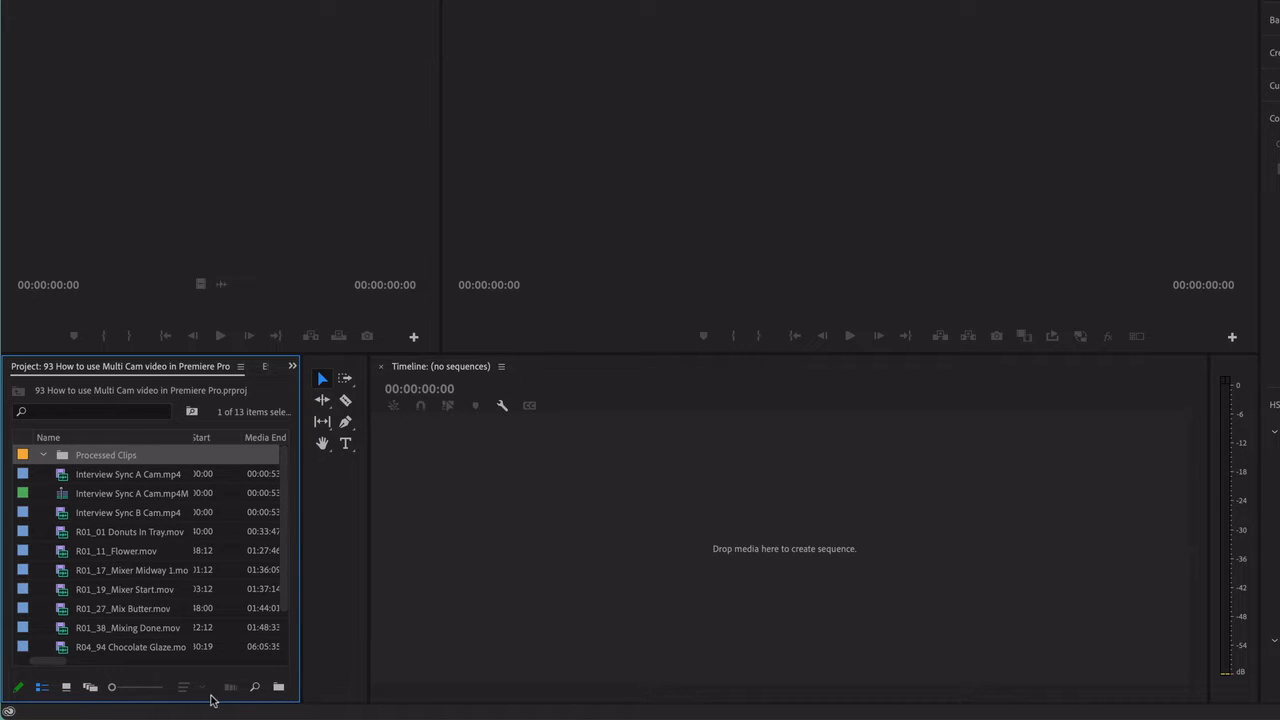
click(279, 687)
Step: Rename the multi-camera source sequence as Interview Multicam
click(125, 476)
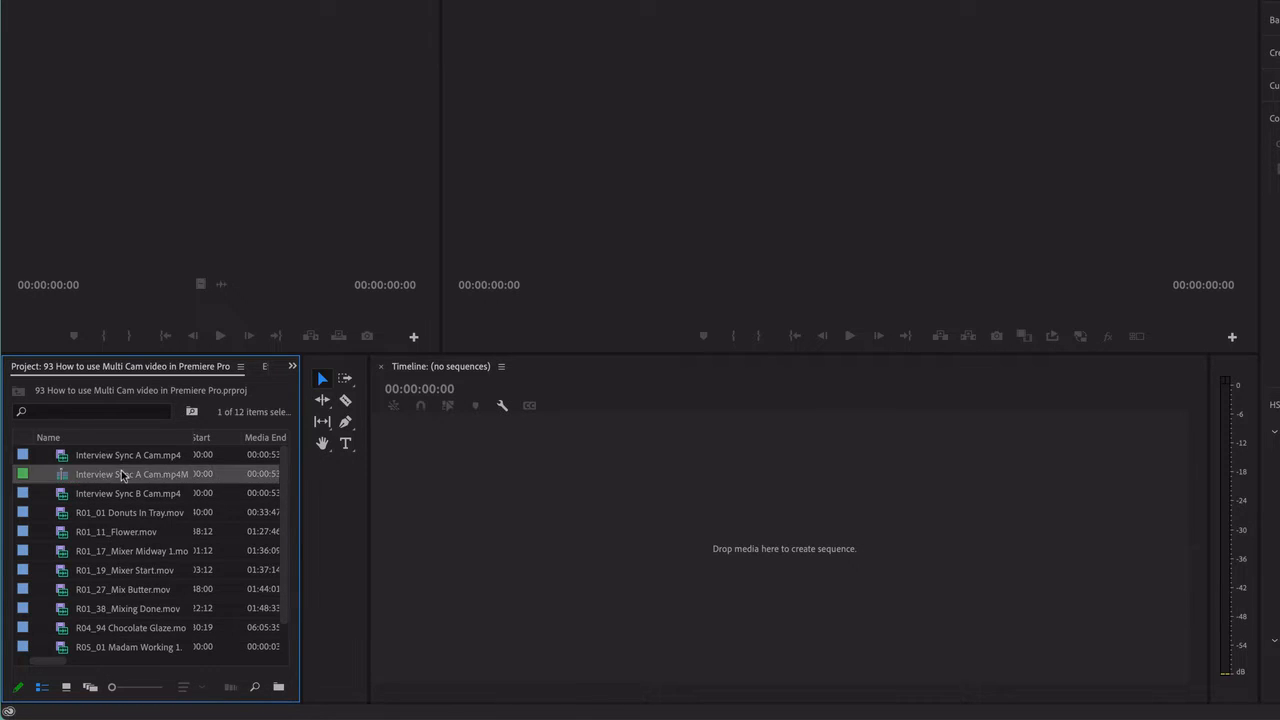
click(137, 476)
click(116, 479)
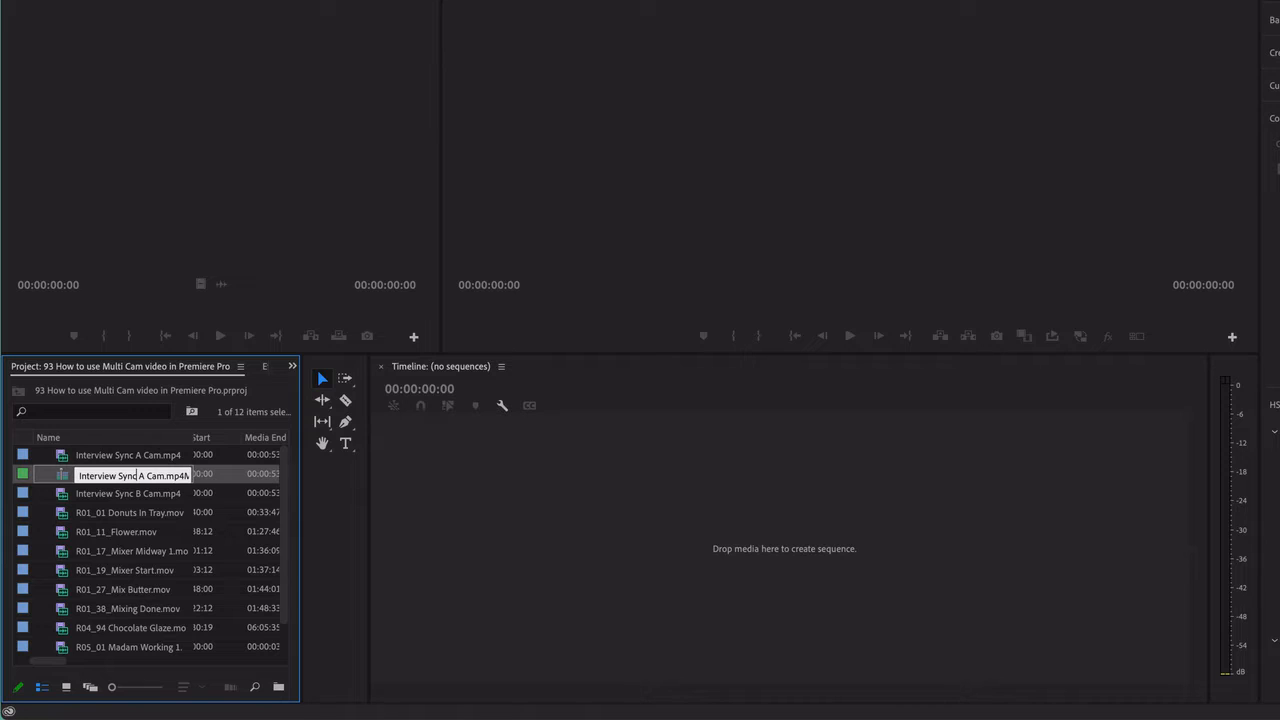
drag(118, 476, 146, 476)
key(BackSpace)
key(Return)
click(275, 710)
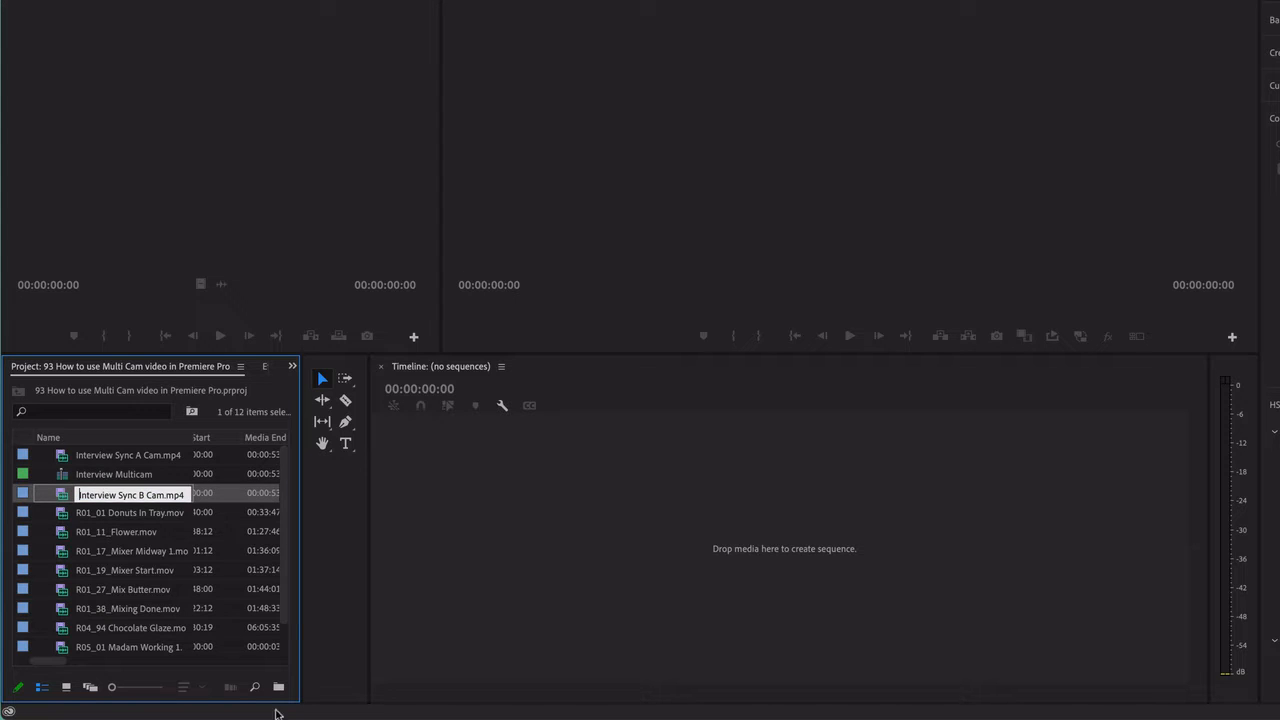
Step: Open the Interview Multicam source sequence in the Source Monitor to view both camera angles
click(110, 546)
click(104, 472)
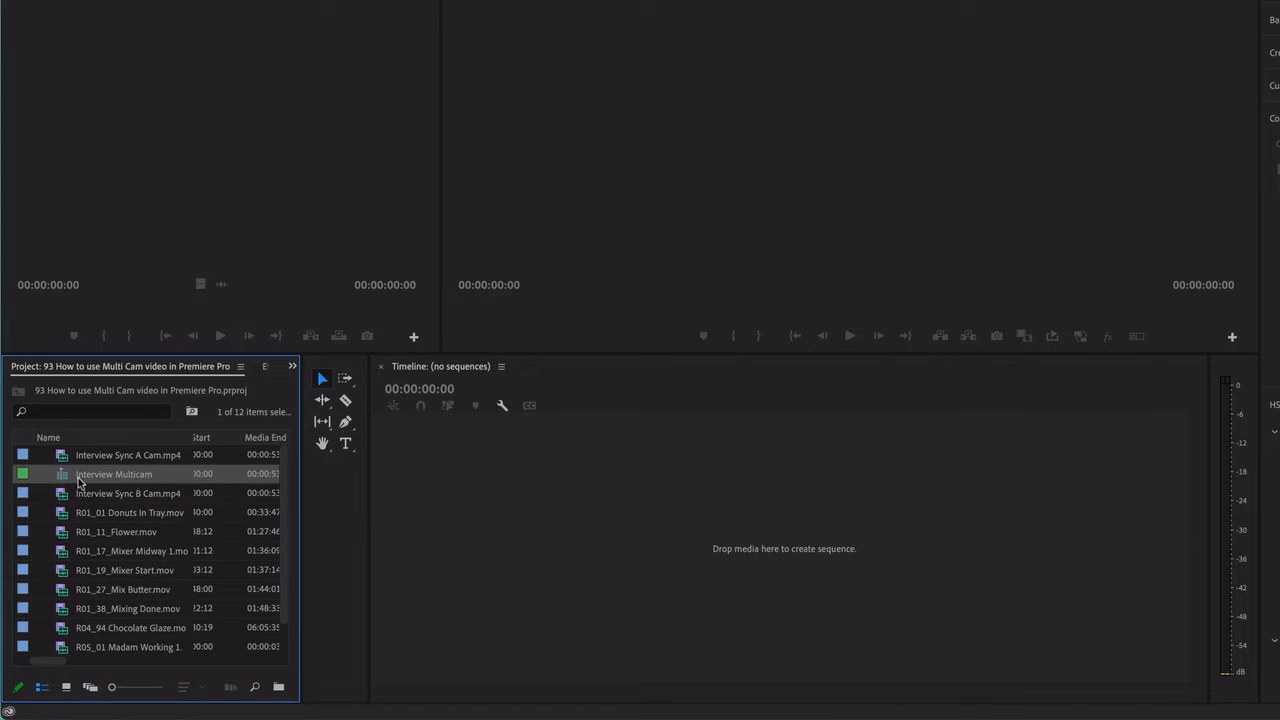
double_click(64, 479)
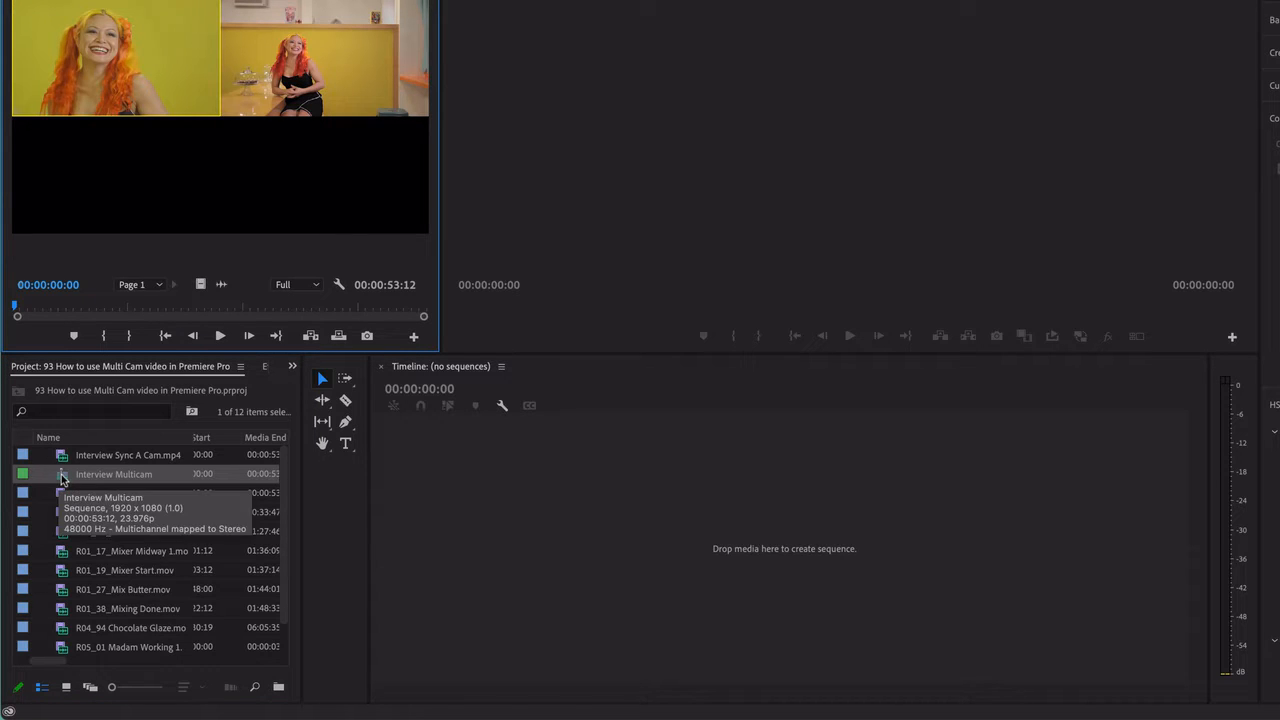
Step: Widen the project panel and create a new timeline sequence from Interview Multicam
click(60, 478)
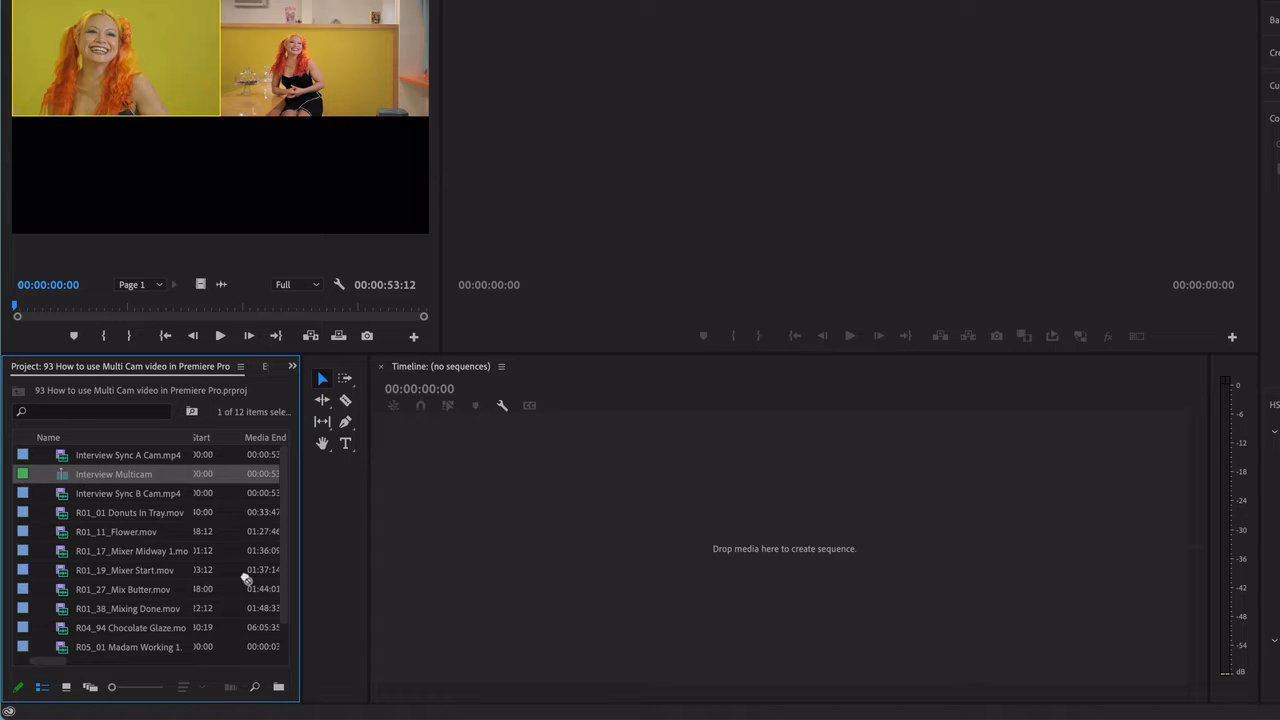
drag(300, 570, 363, 572)
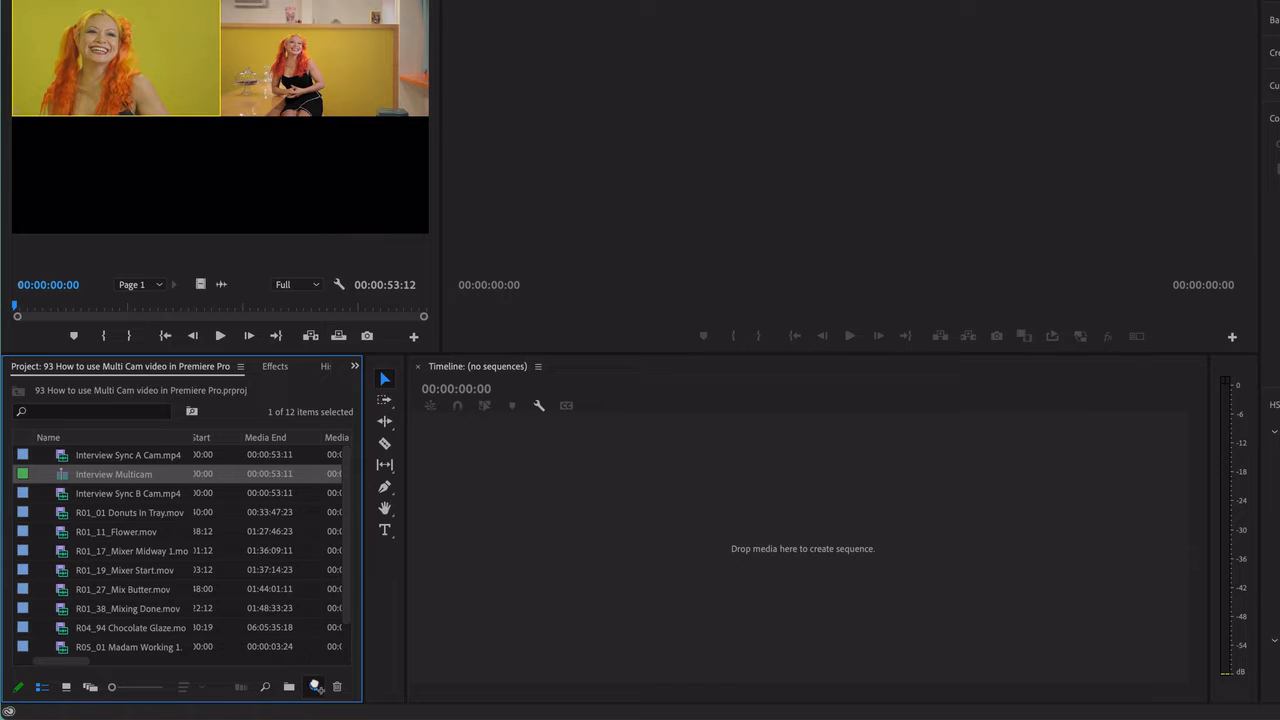
drag(316, 686, 316, 686)
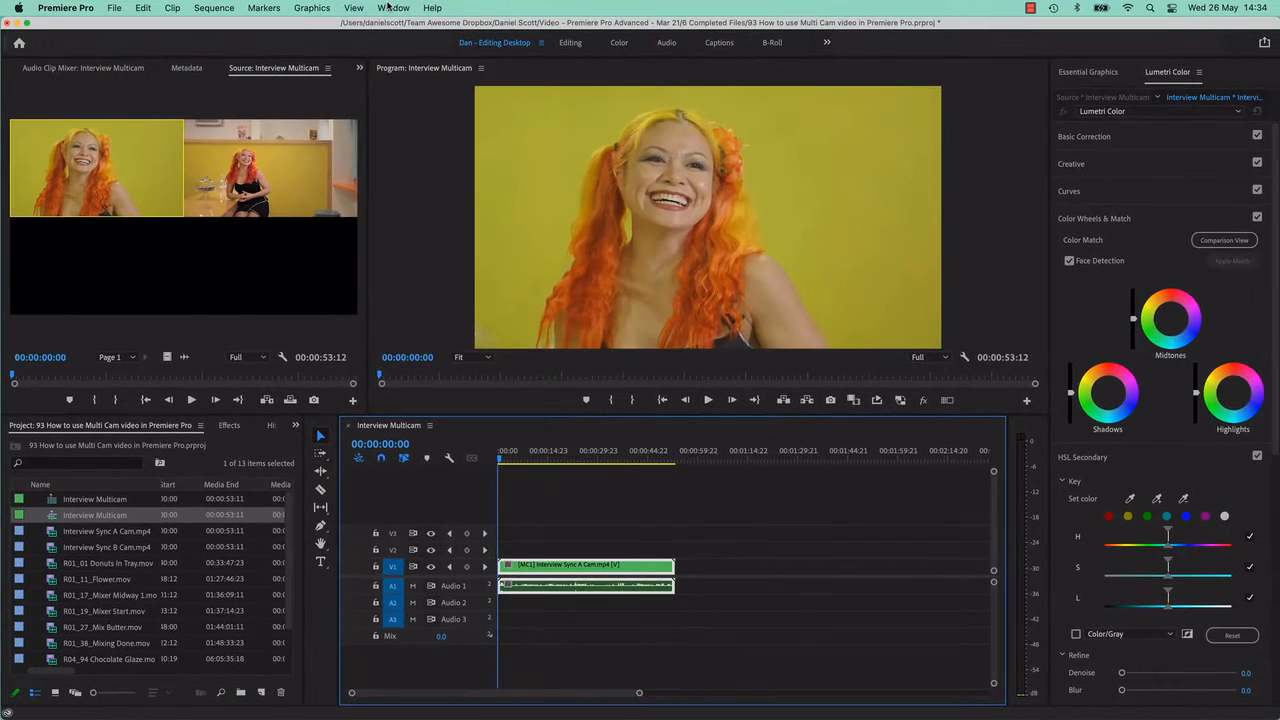
Step: Save the changed panel layout to the current workspace
click(394, 6)
mouse_move(420, 27)
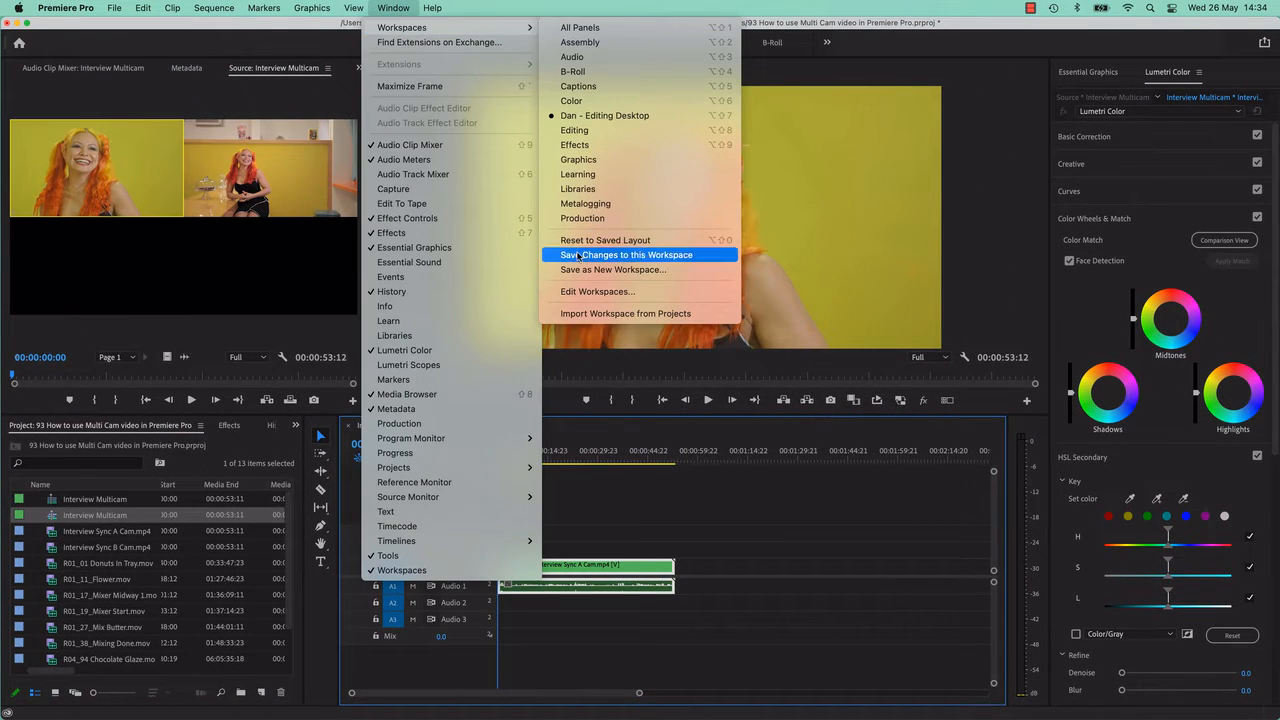
click(593, 262)
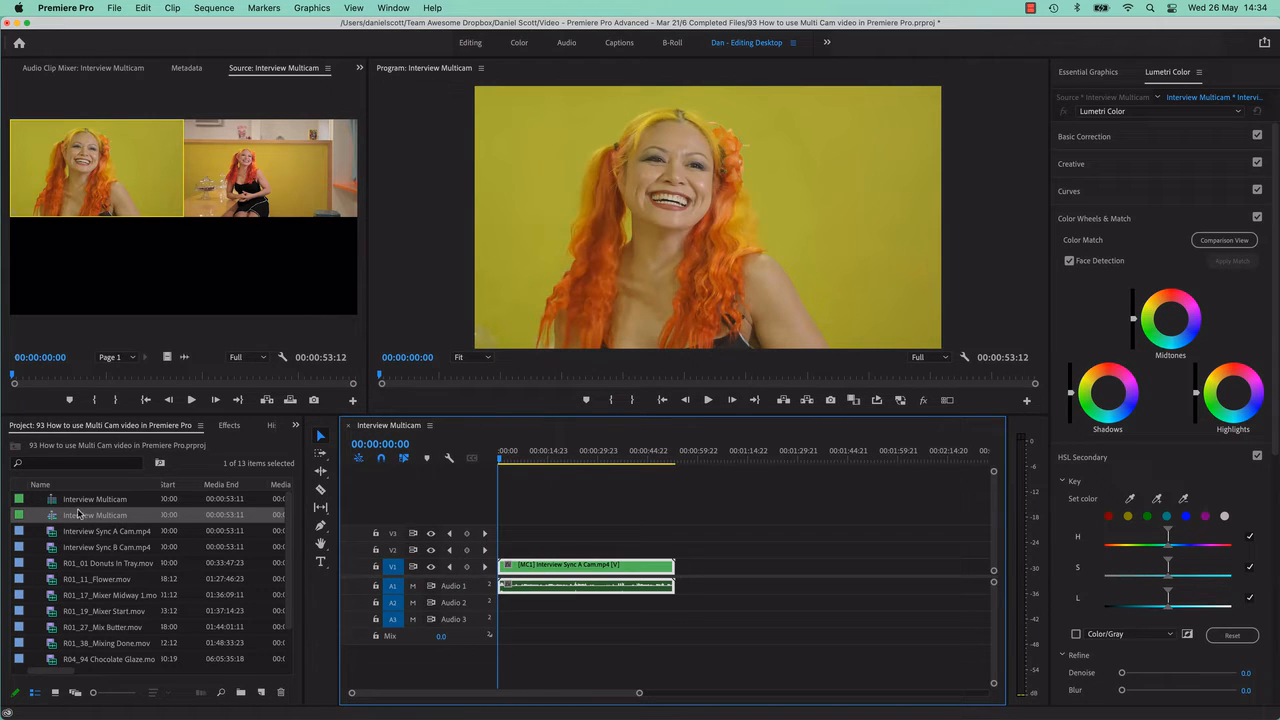
Step: Rename the newly created timeline sequence as Interview, leaving the multi-camera source sequence's name as it is
click(76, 503)
click(82, 516)
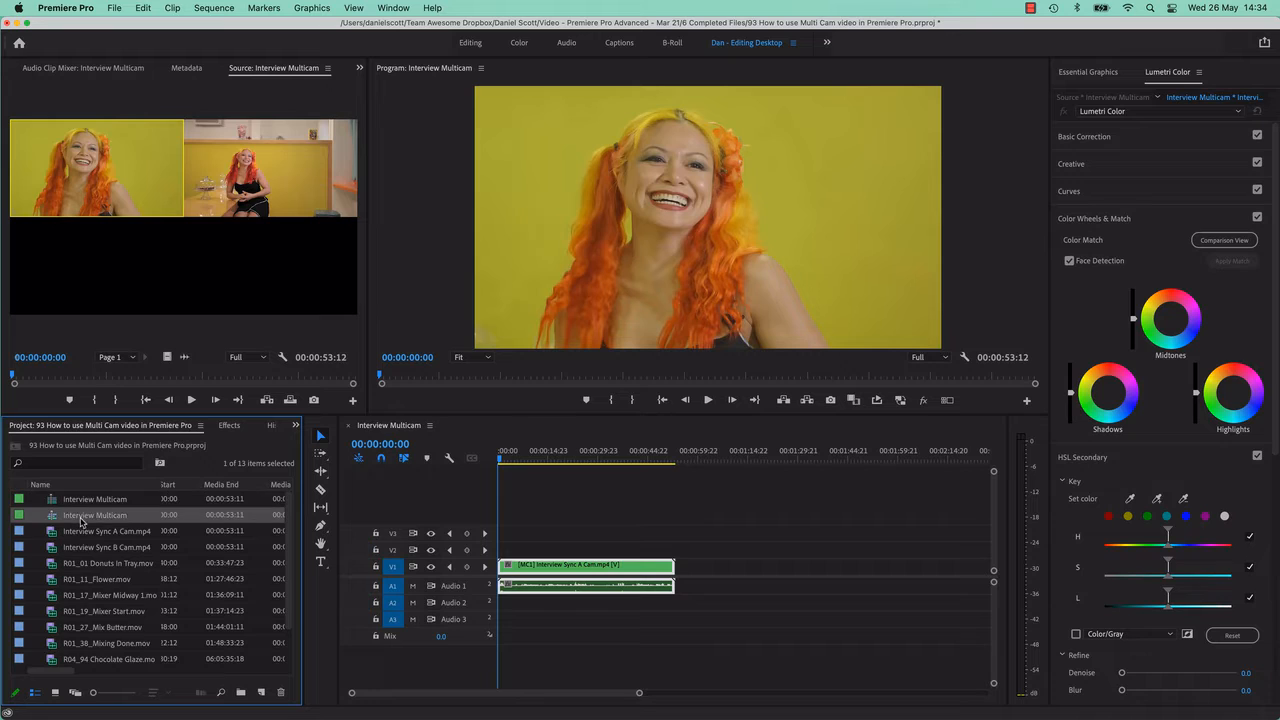
click(108, 516)
text(Interview)
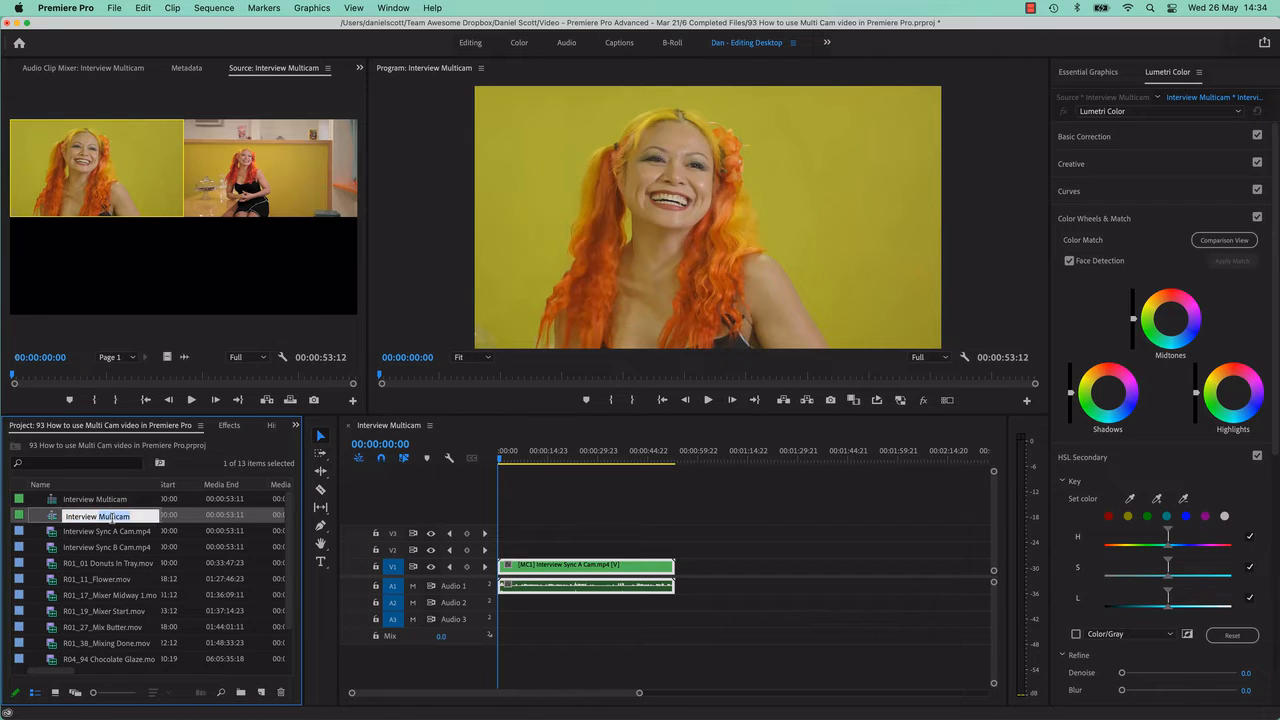
key(Tab)
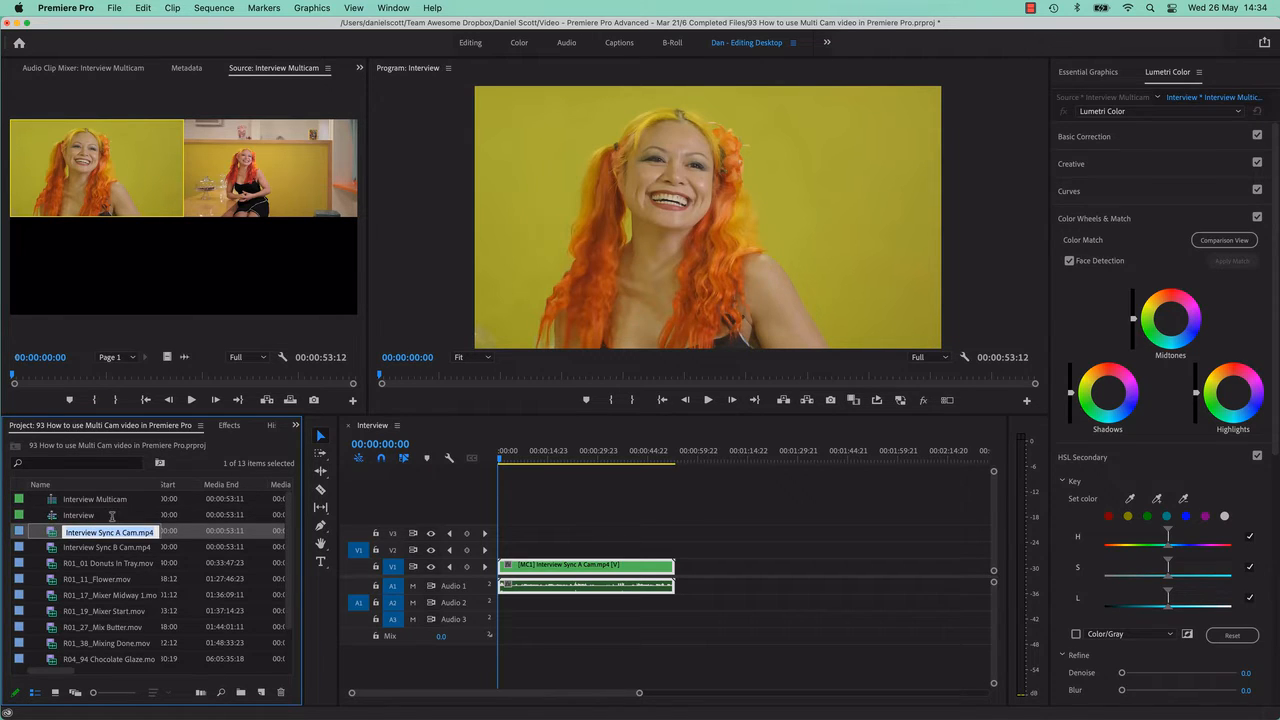
click(84, 519)
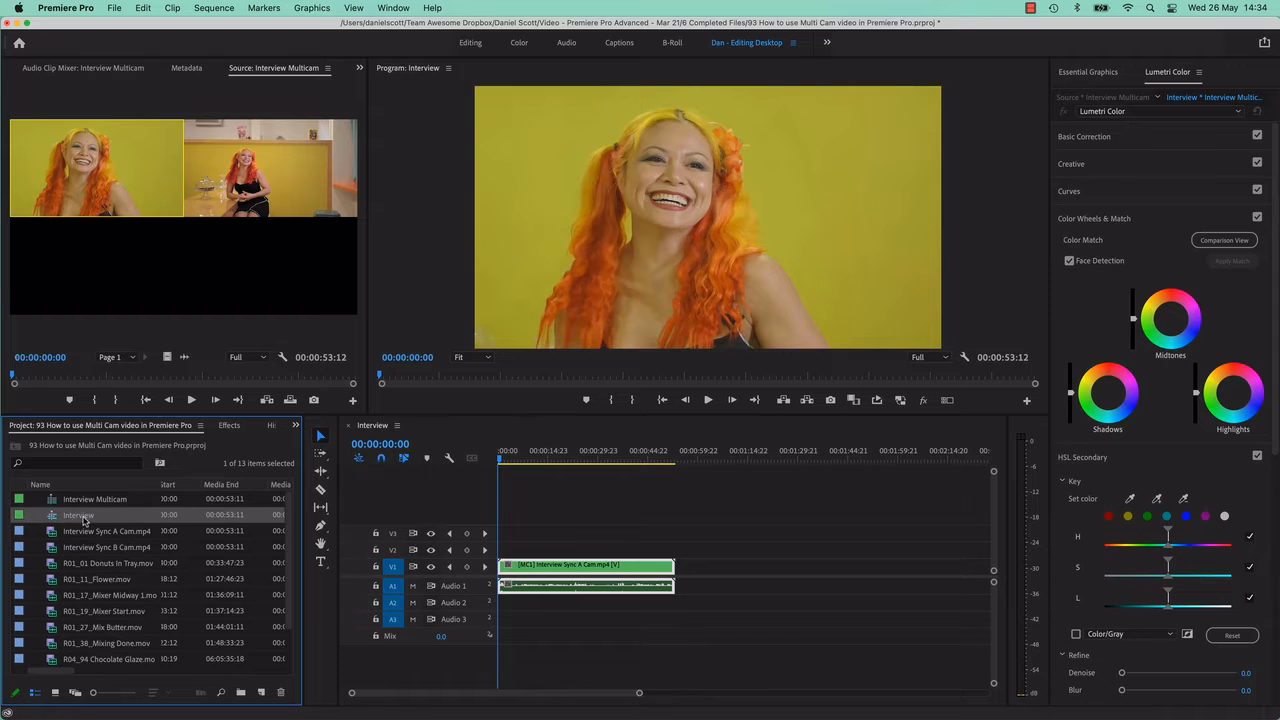
click(86, 504)
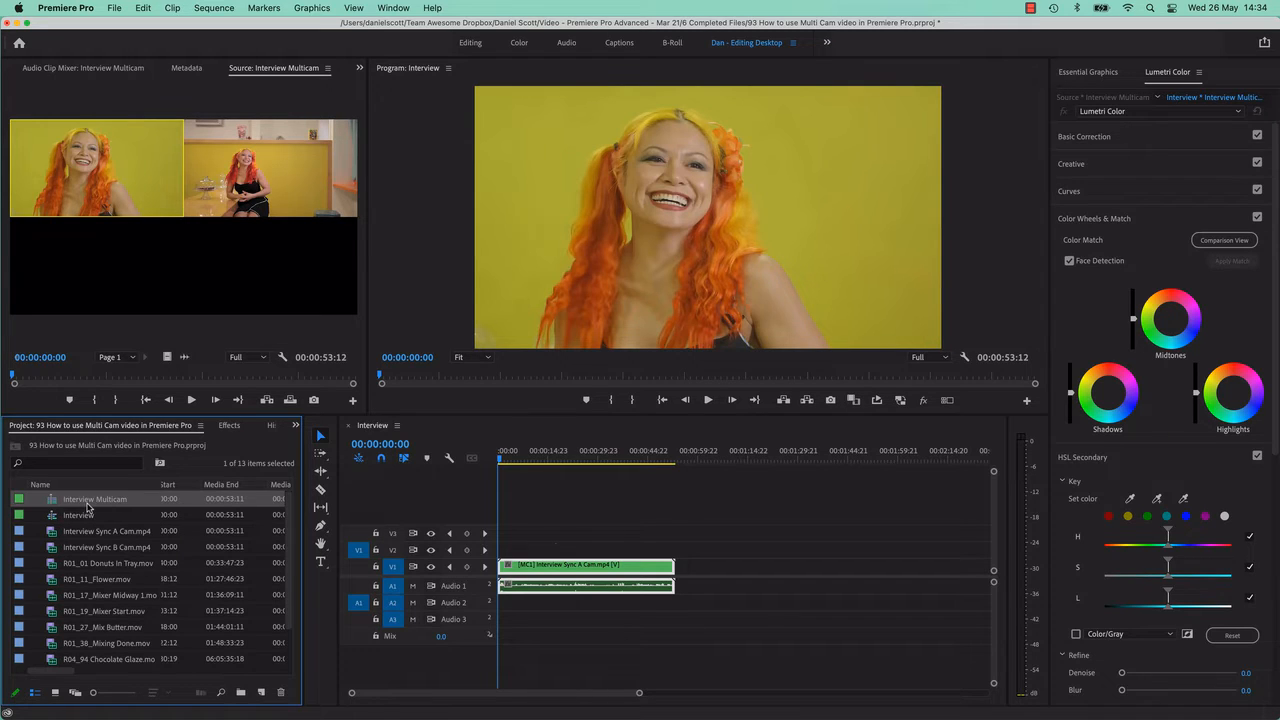
Step: Look at the Program Monitor's available buttons and turn on its multi-camera view with the playhead at 00:00:07:05
click(521, 455)
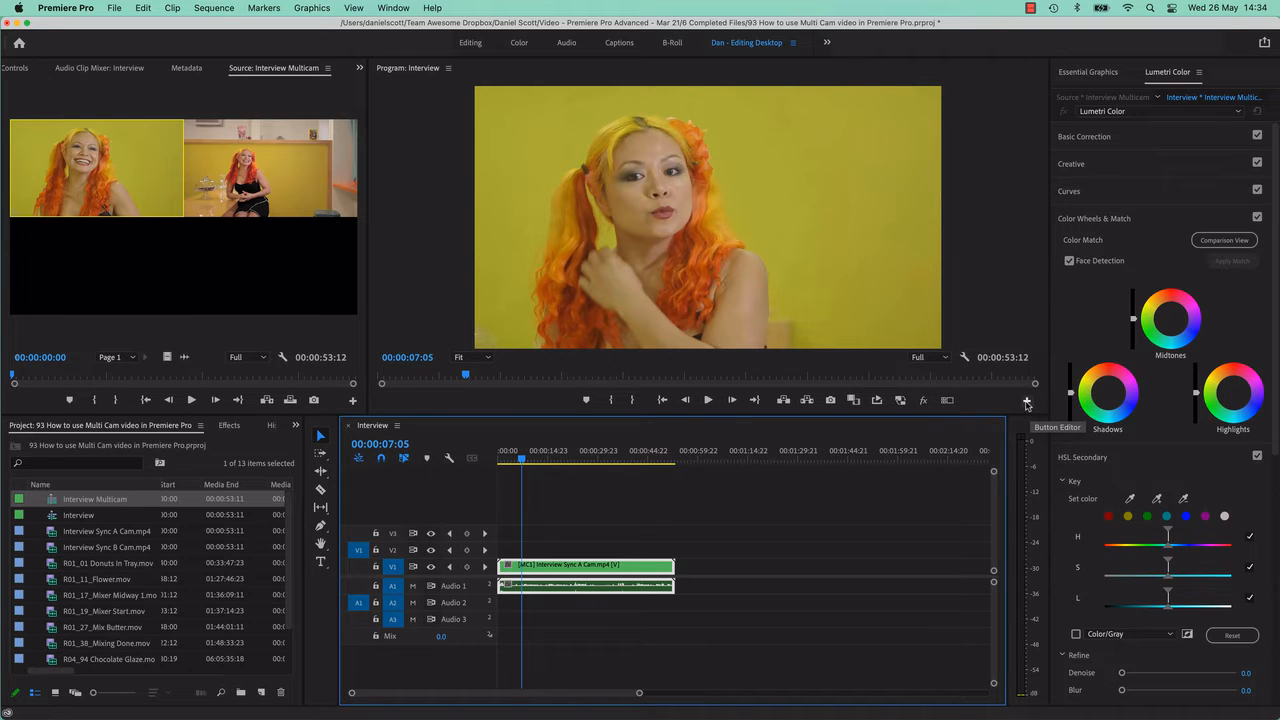
click(1026, 403)
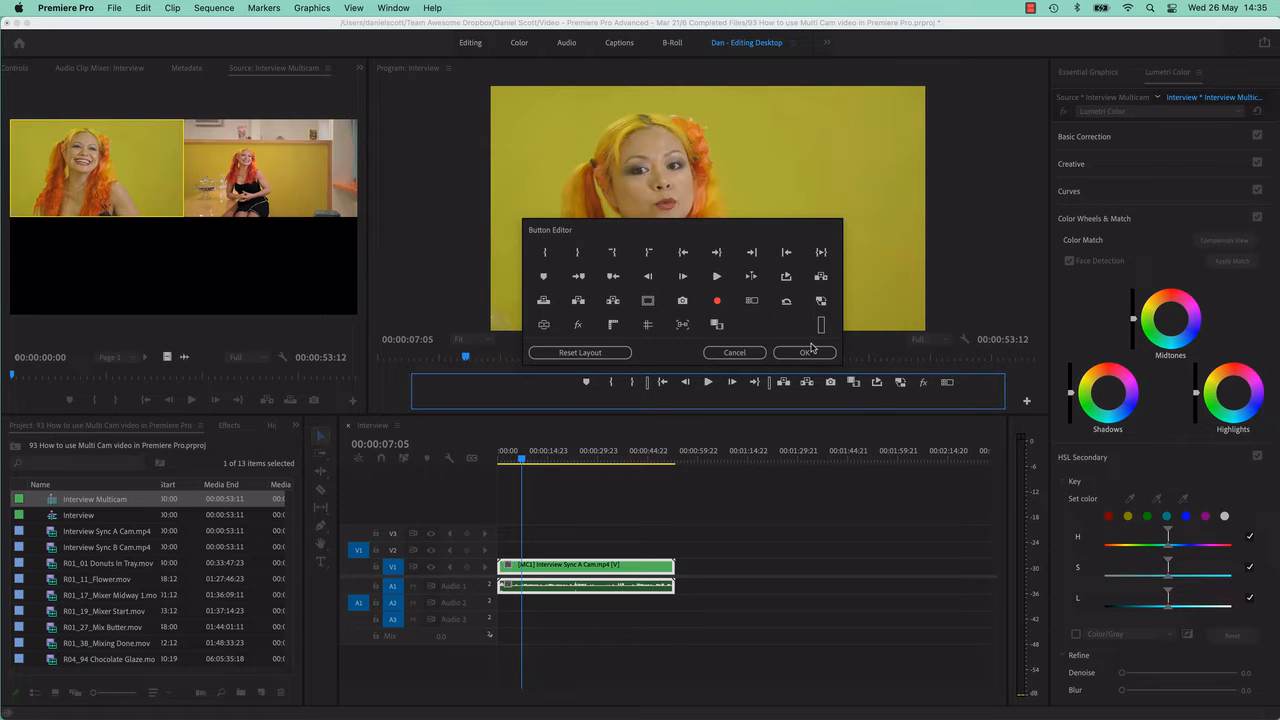
click(805, 352)
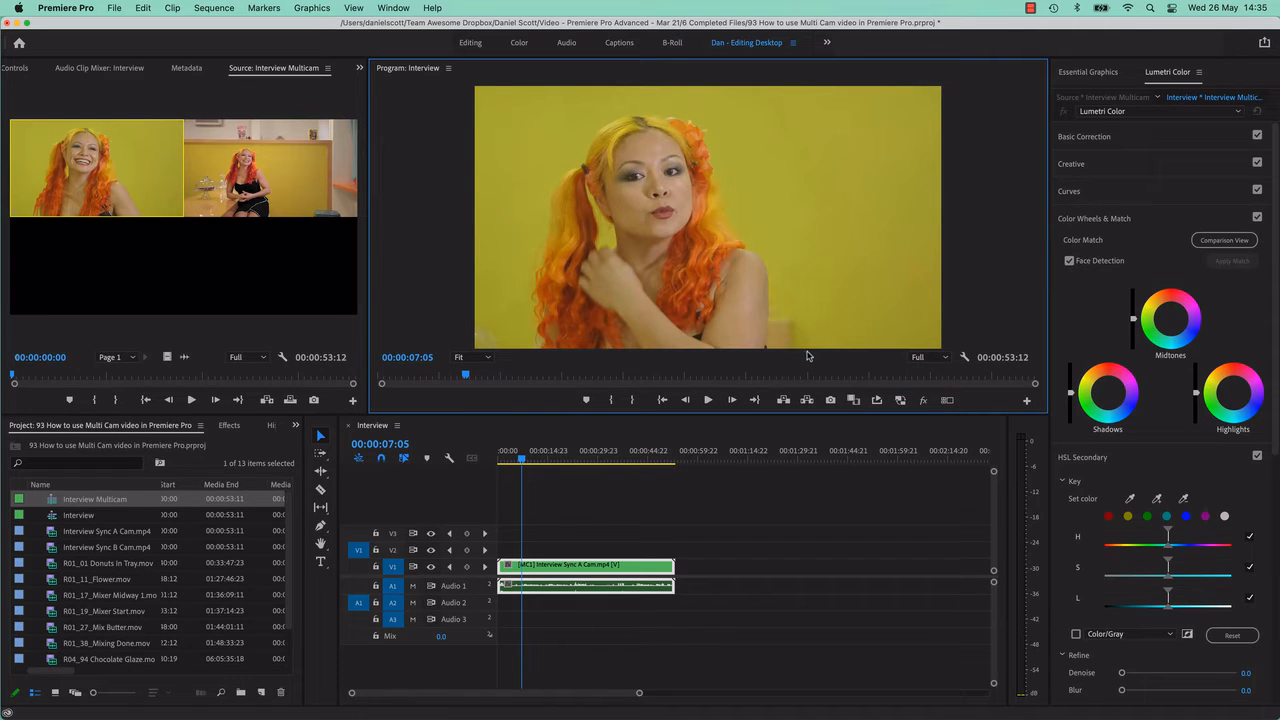
click(946, 401)
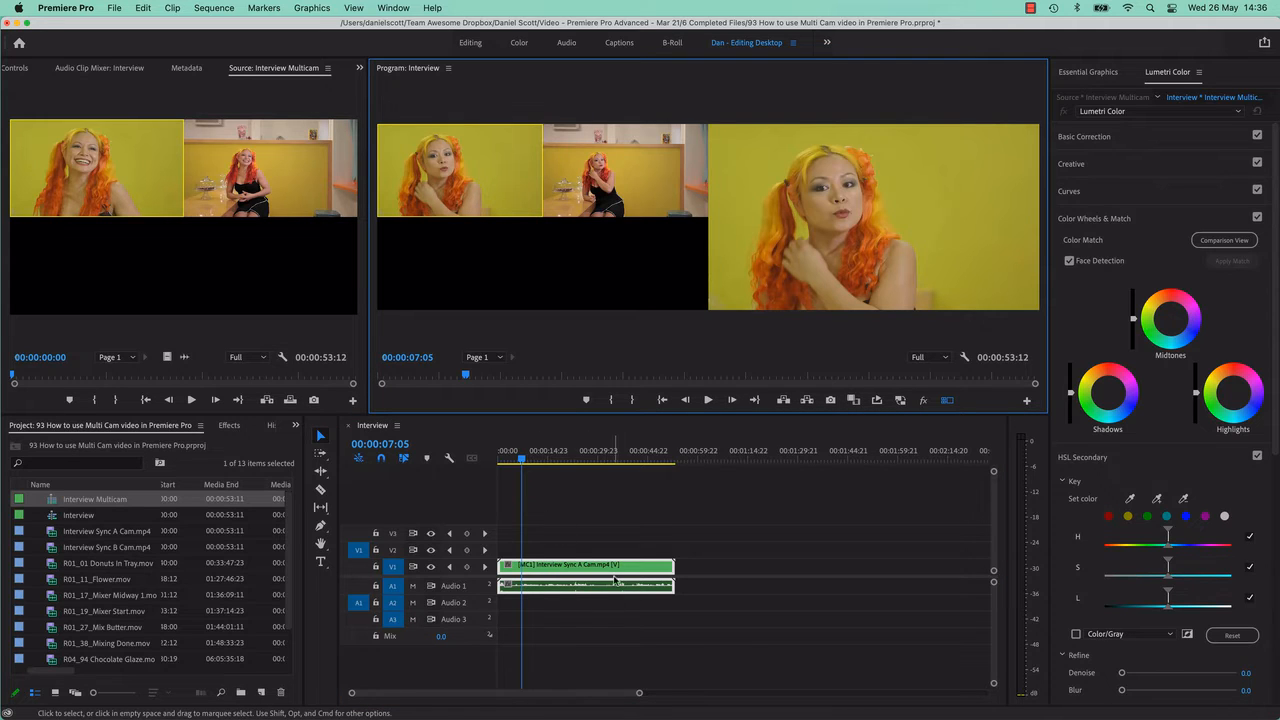
Step: Compare the two angles in the multi-camera view and set the whole clip to Interview Sync B Cam
click(608, 215)
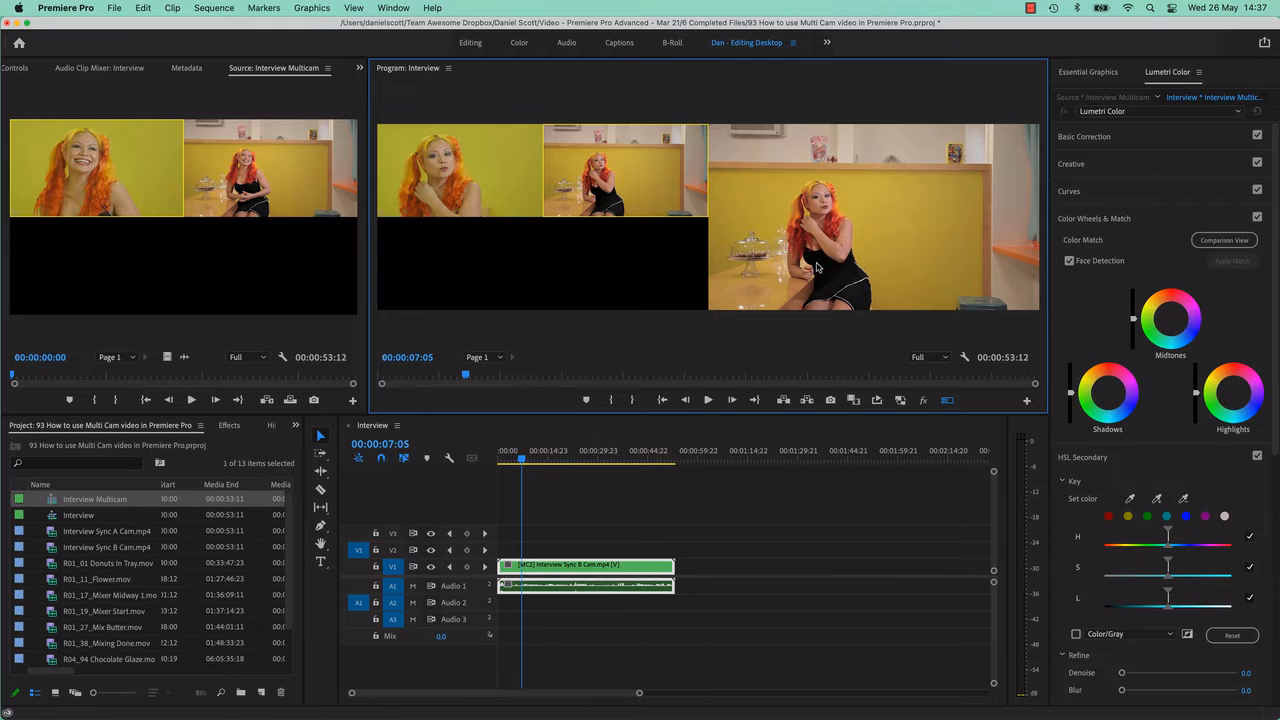
click(460, 190)
click(595, 192)
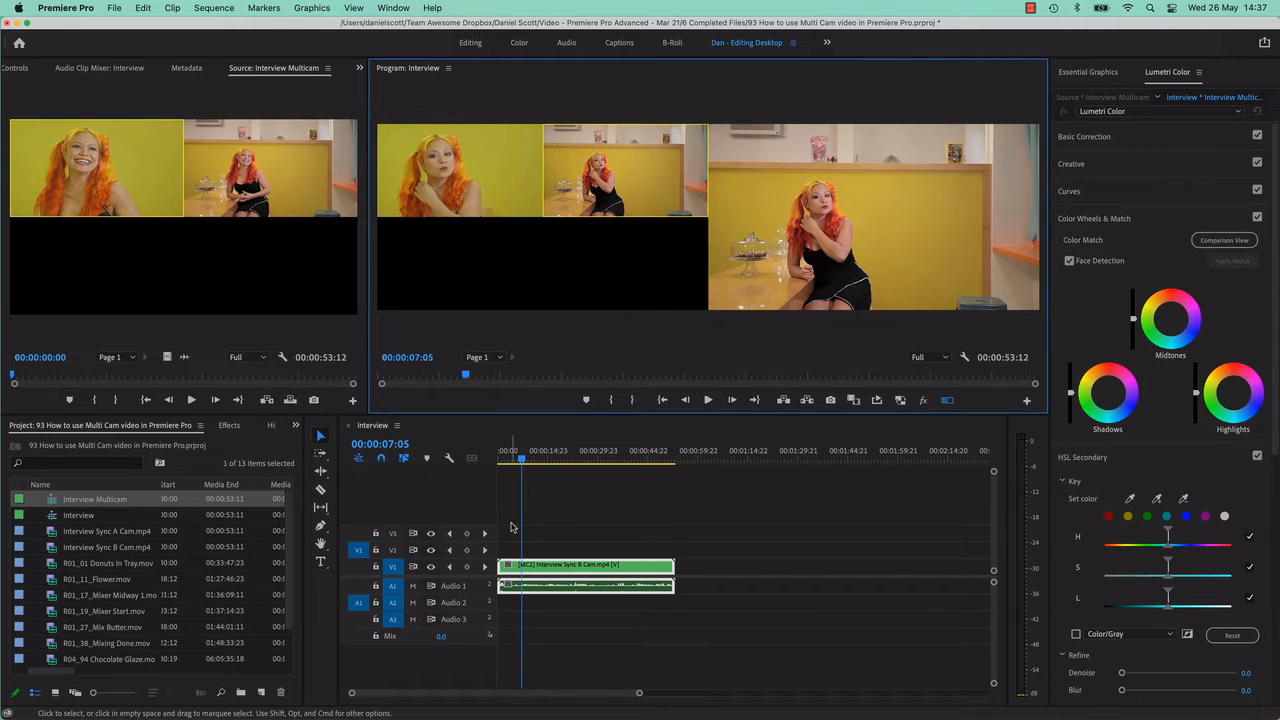
Step: Deselect the clip, zoom in on the timeline and increase the audio track height to show the waveforms
click(511, 527)
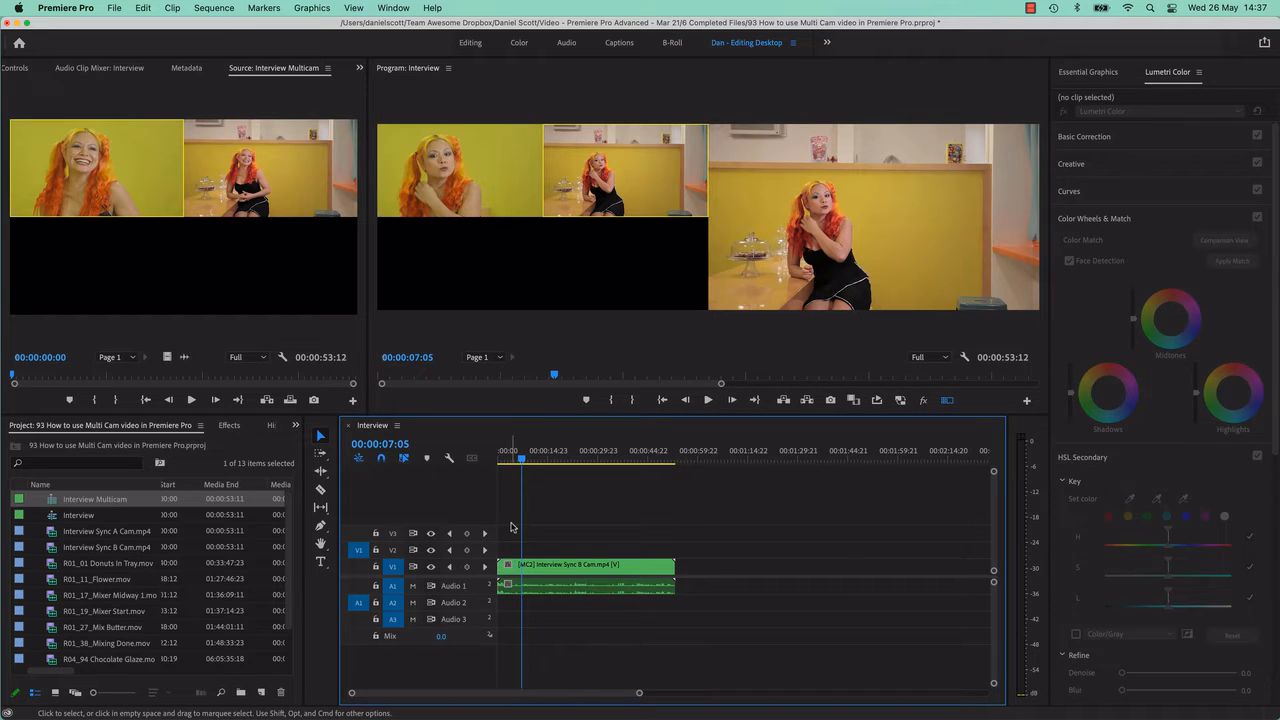
key(backslash)
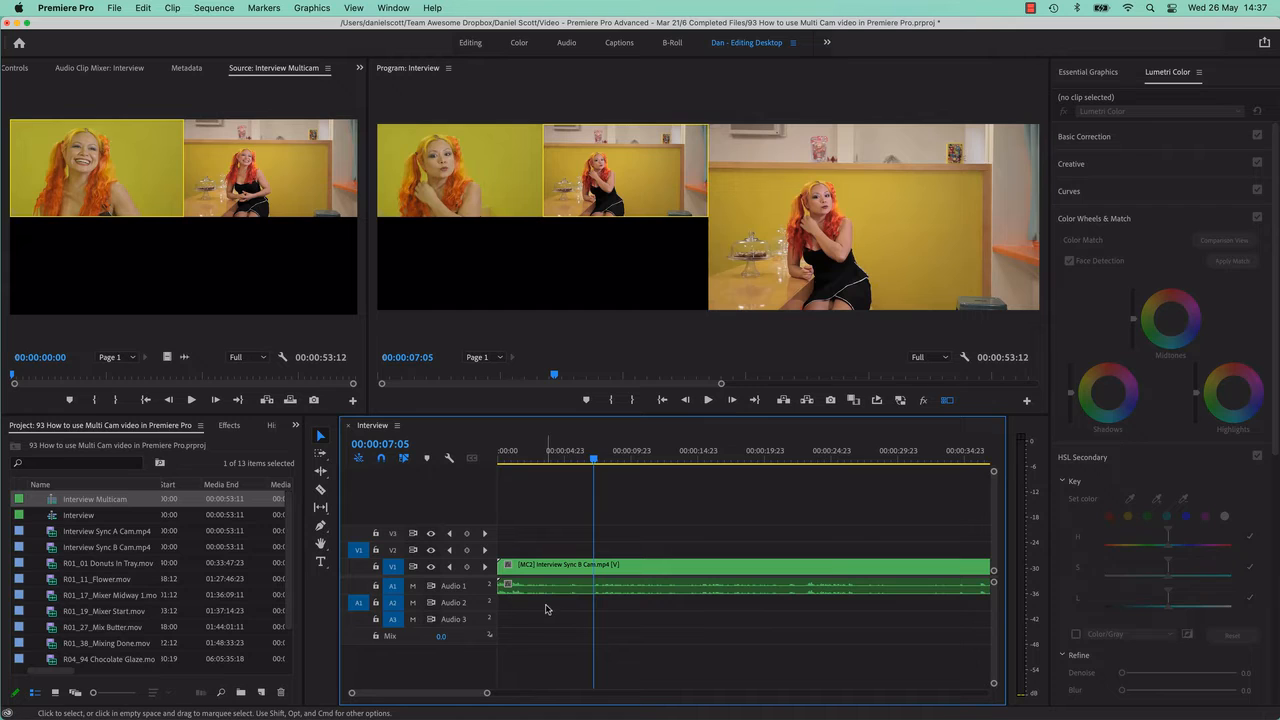
key(alt+equal)
key(alt+equal)
key(alt+equal)
key(alt+equal)
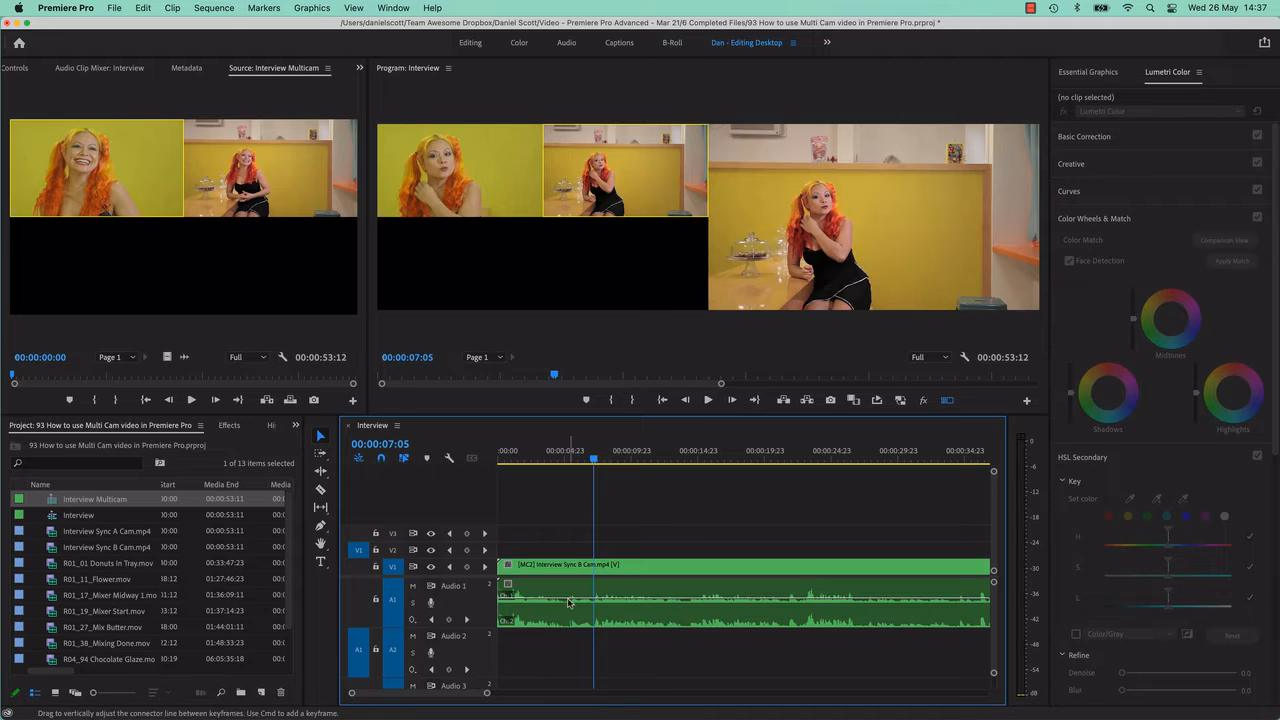
Step: Play the opening to find the first camera change and cut the multicam clip at 00:00:05:00
drag(584, 463, 540, 463)
key(space)
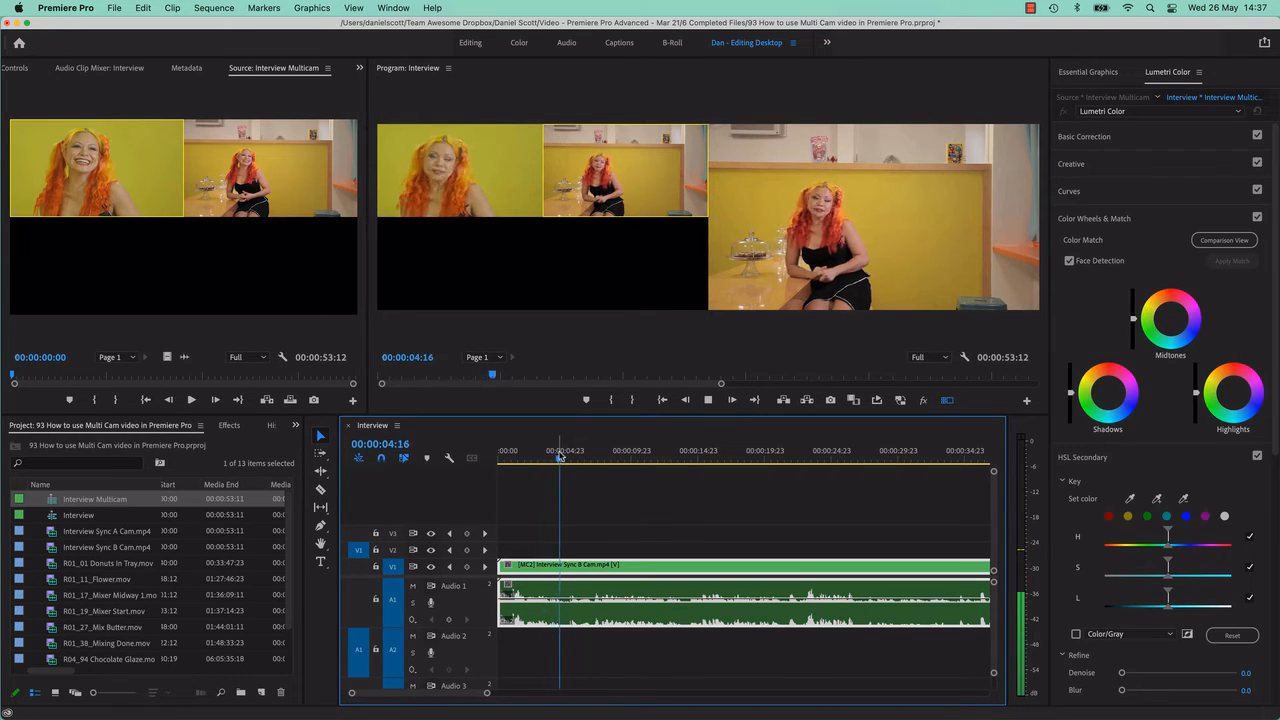
key(space)
key(equal)
key(equal)
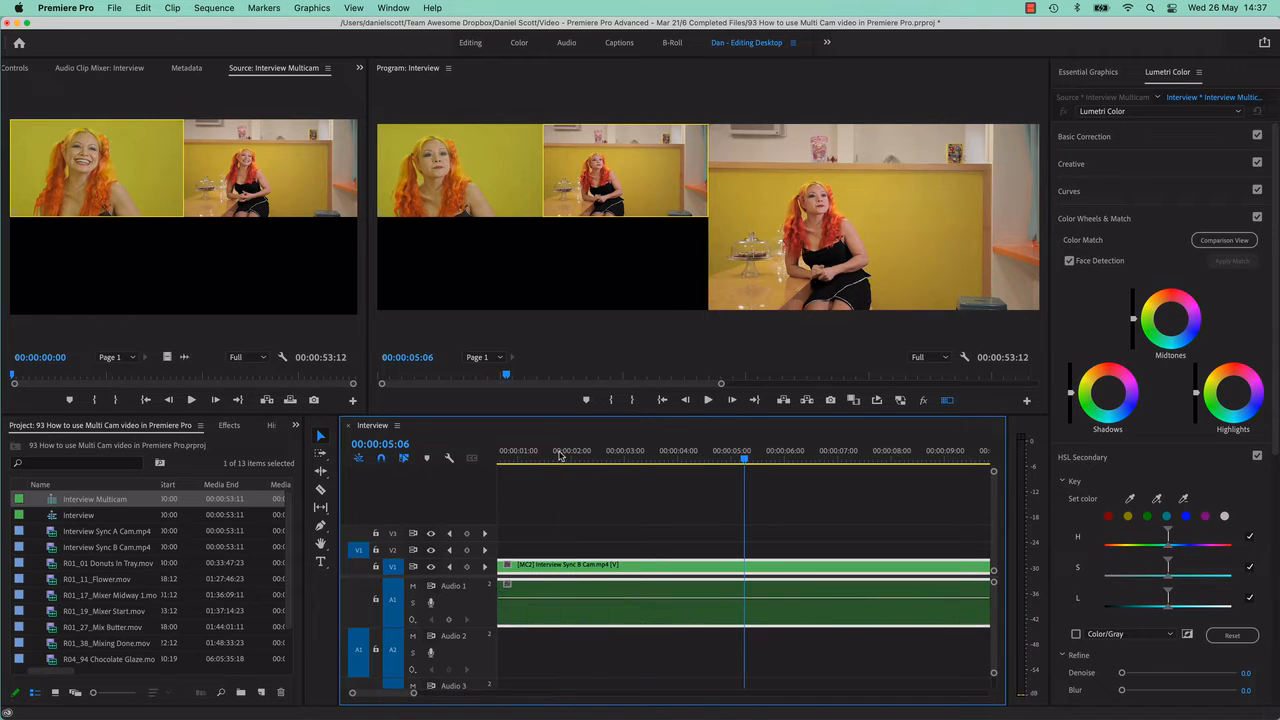
drag(721, 457, 733, 480)
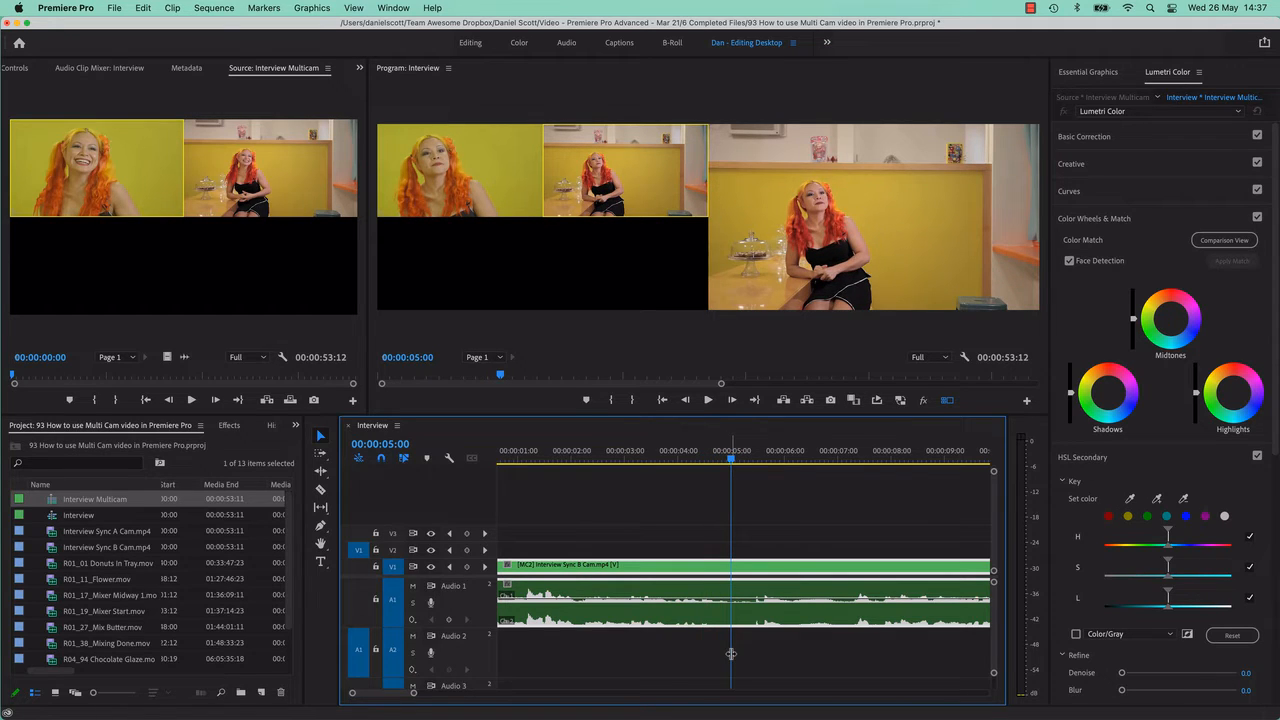
key(super+k)
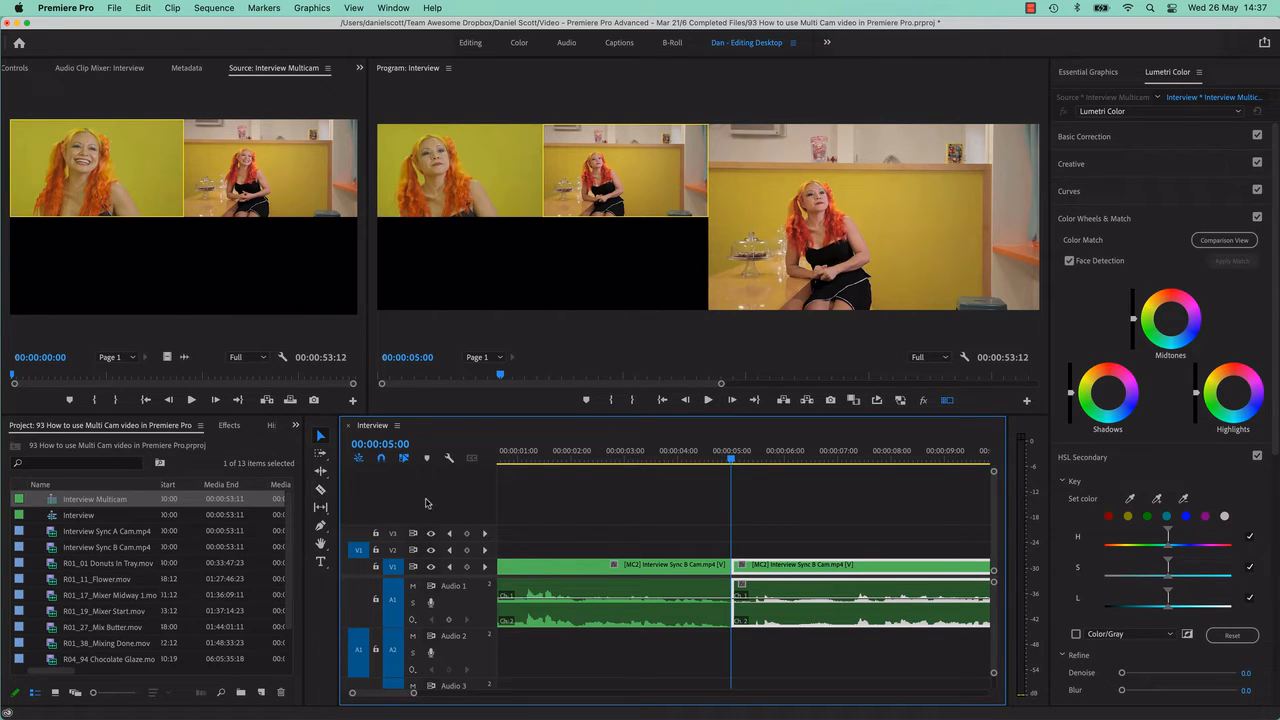
Step: Switch the segment after the 00:00:05:00 cut to Interview Sync A Cam, keeping the first segment on B Cam
click(693, 567)
click(669, 493)
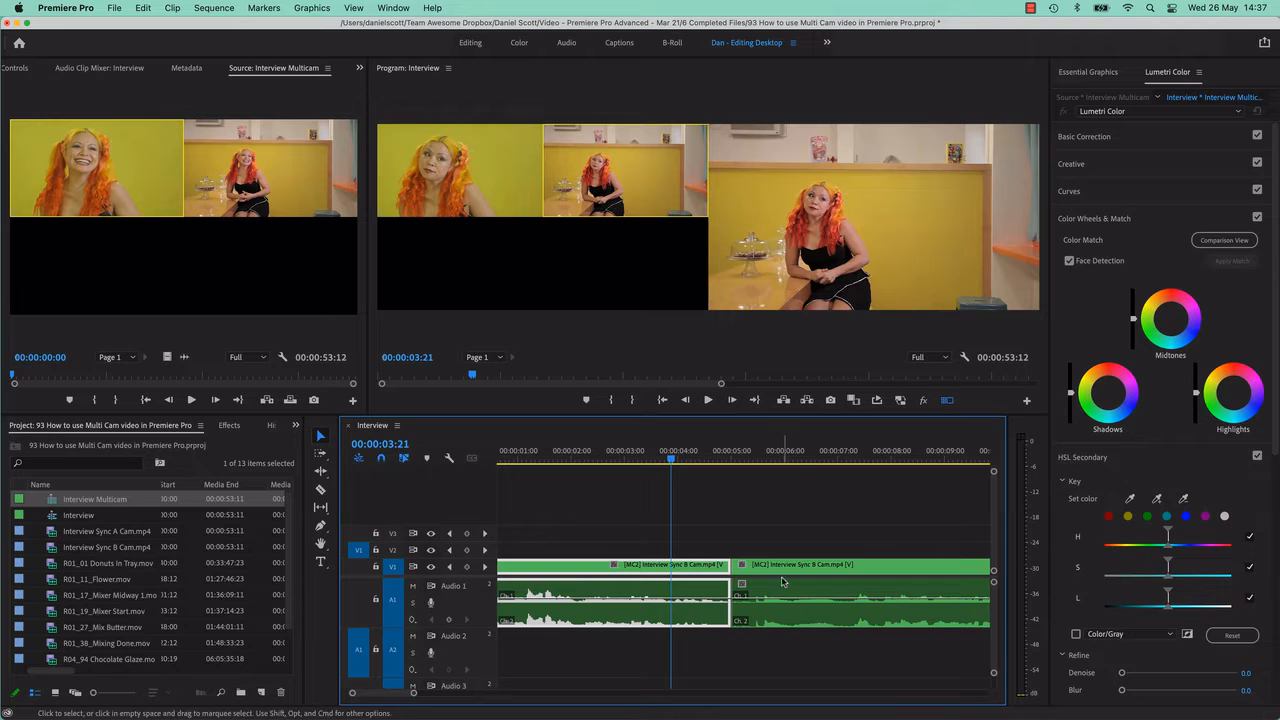
click(802, 450)
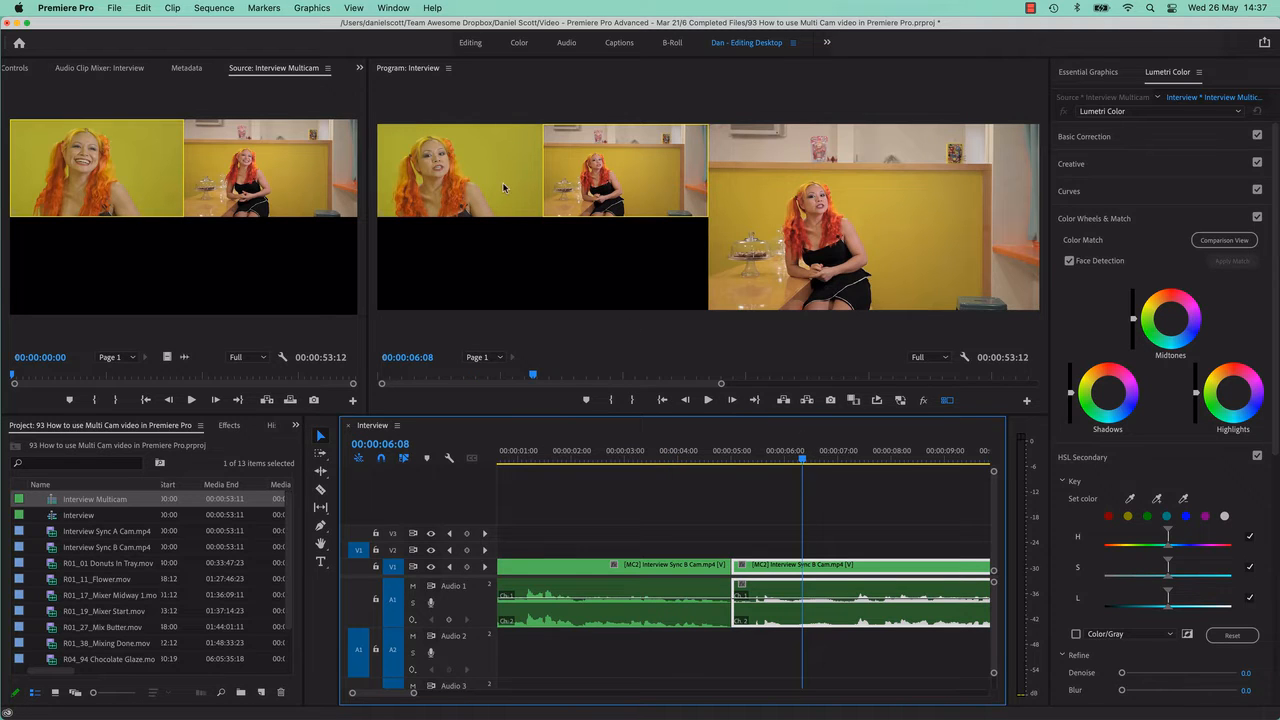
key(1)
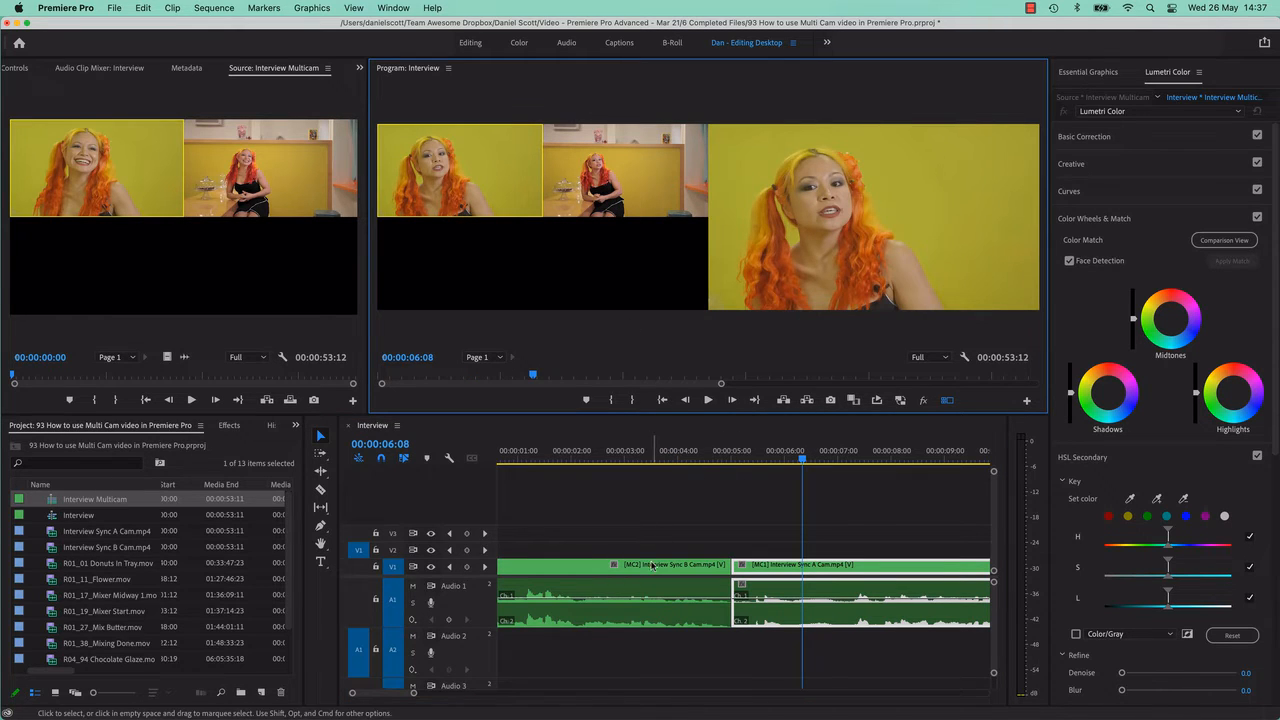
Step: Play across the first cut to review the switch from B Cam to A Cam
click(629, 456)
key(space)
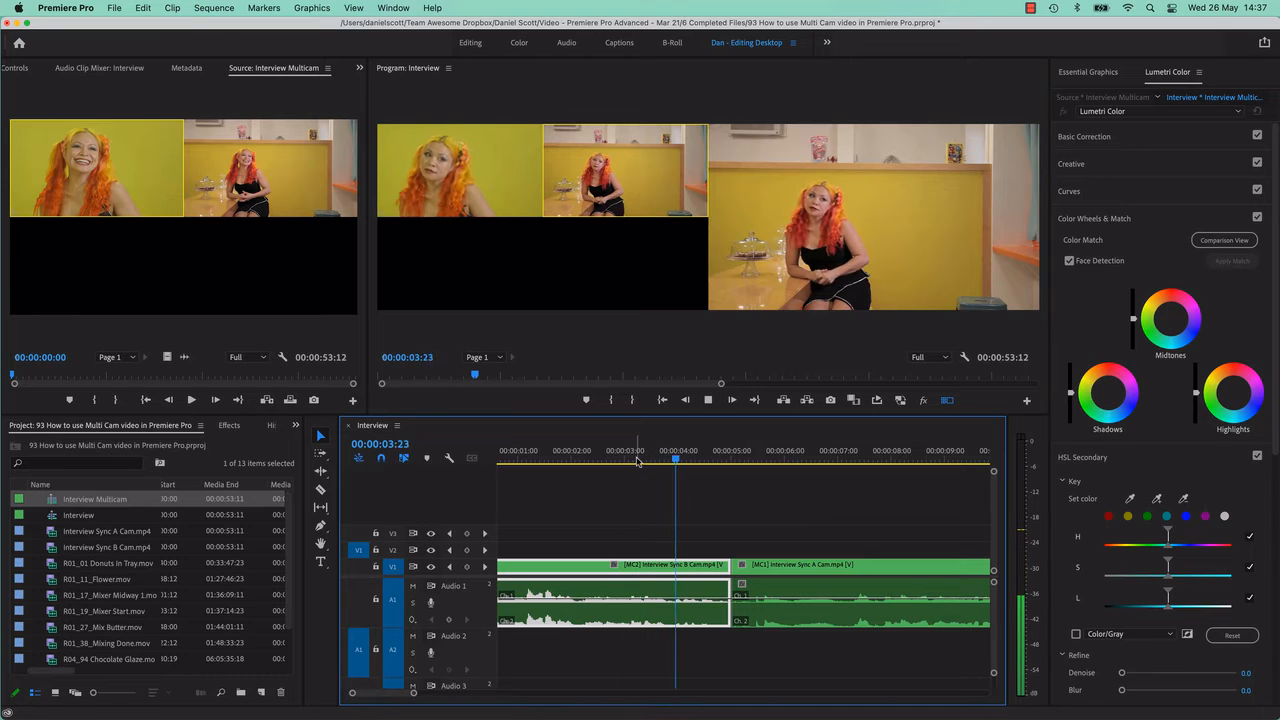
key(space)
Step: Listen for the next camera change further along the interview and cut the A Cam segment at 00:00:21:08
scroll(737, 553, right, 4)
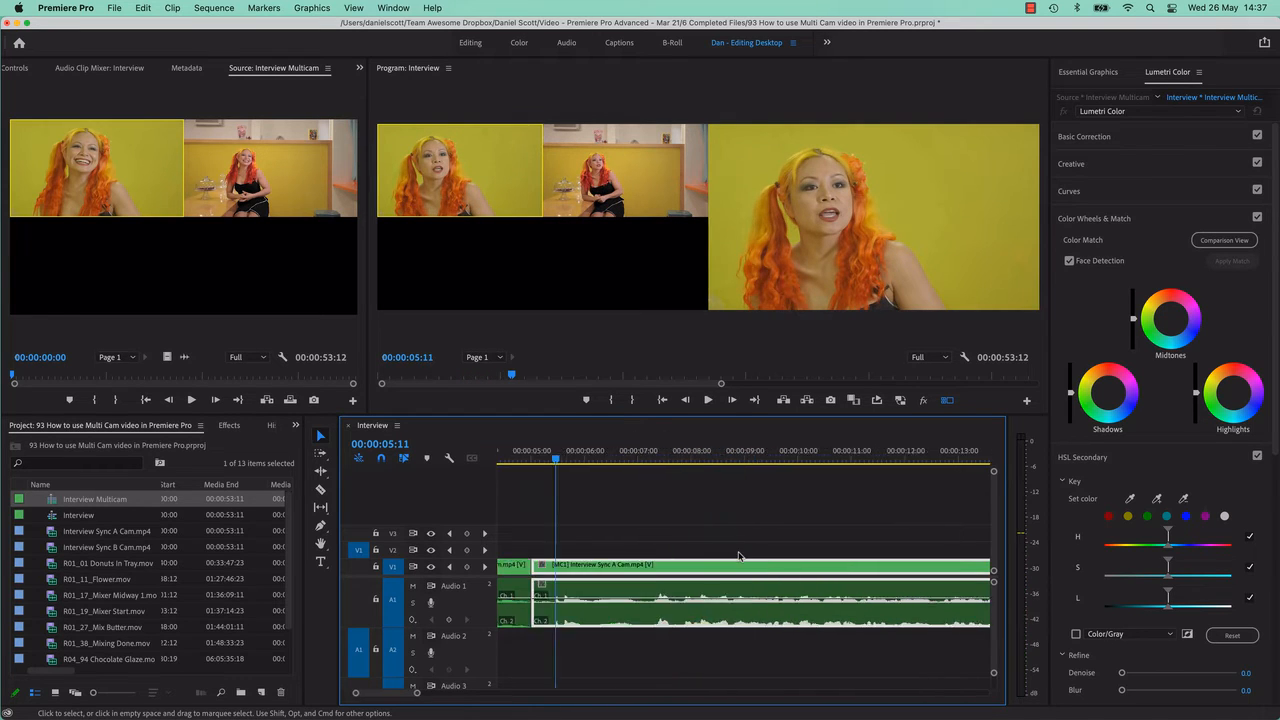
scroll(737, 553, left, 5)
scroll(789, 484, right, 10)
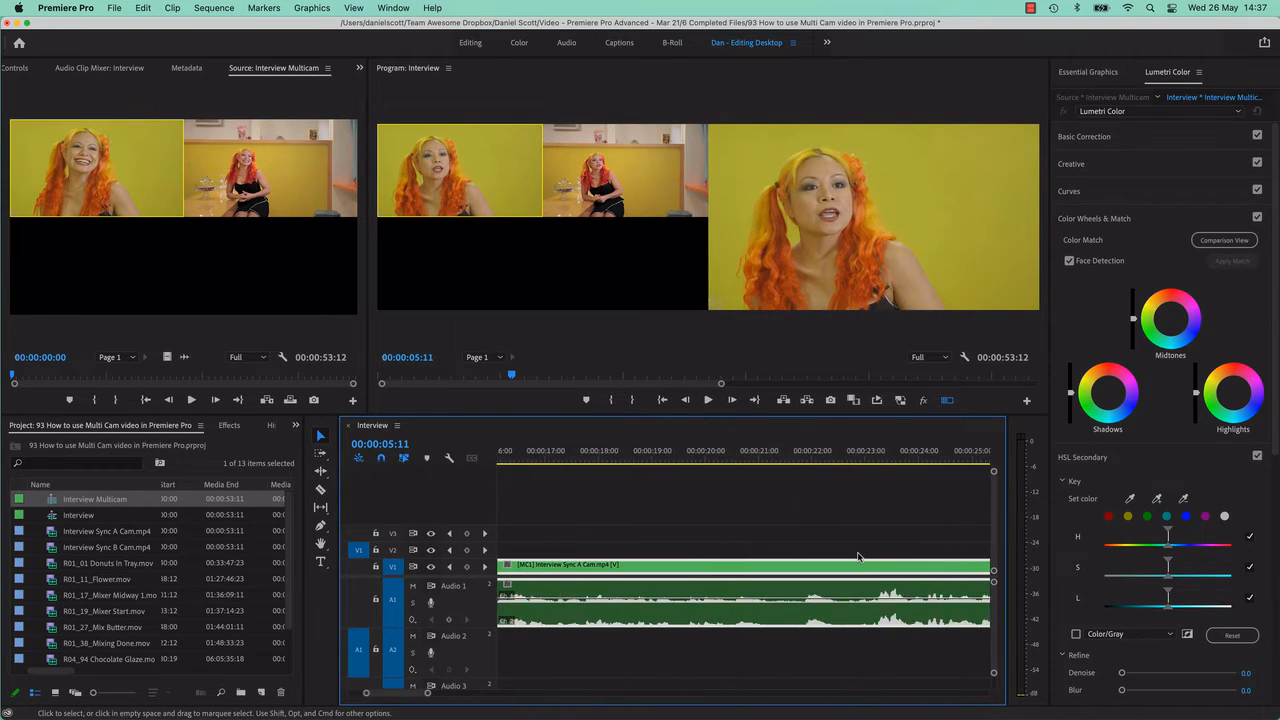
click(616, 456)
key(space)
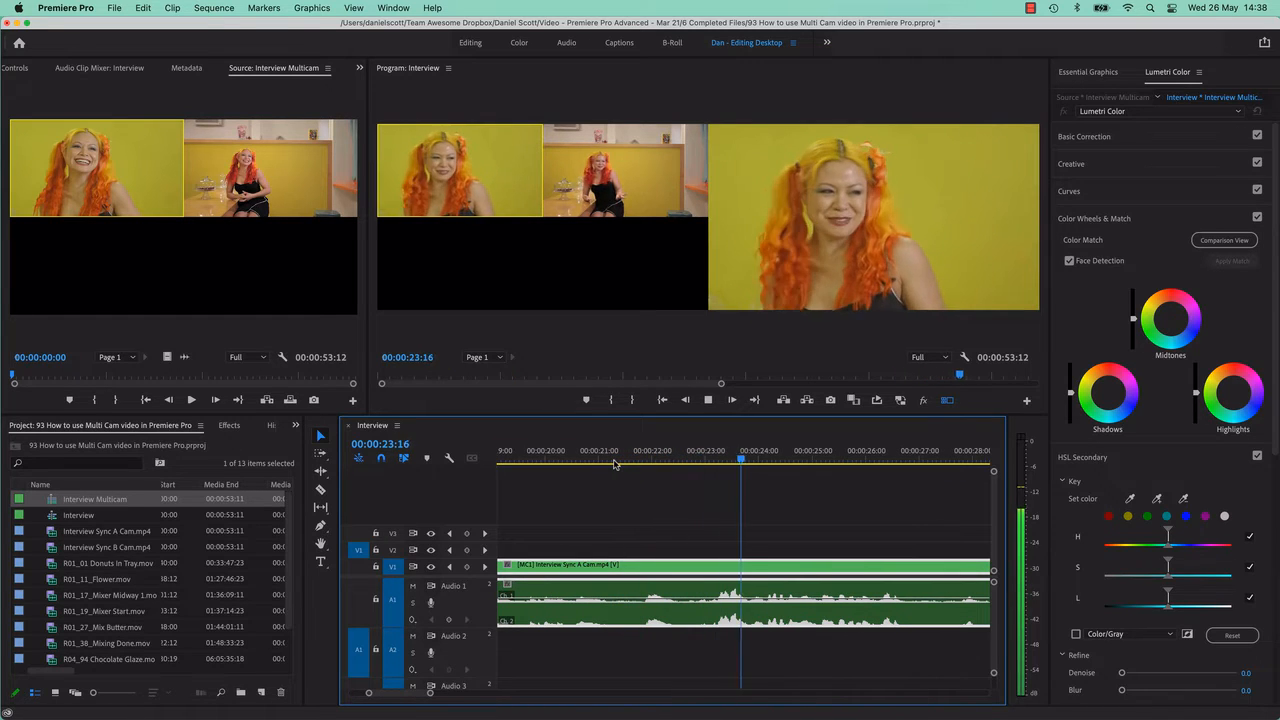
click(724, 451)
click(616, 456)
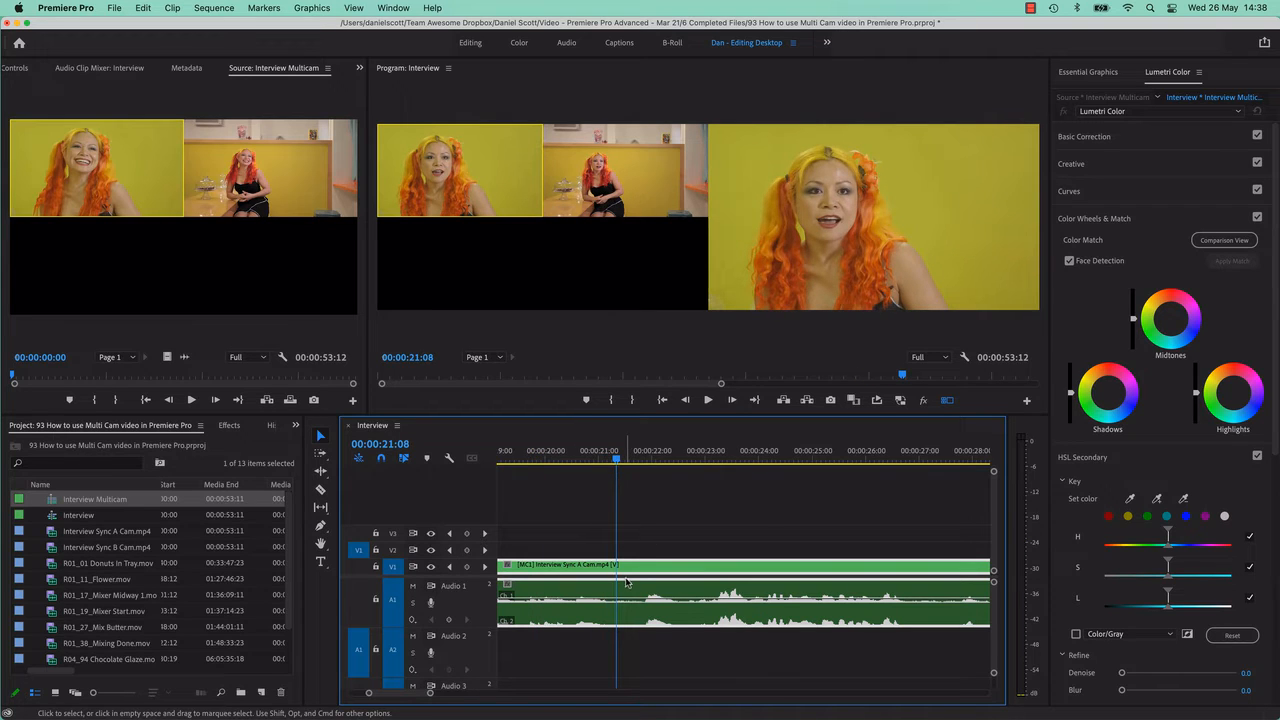
key(super+k)
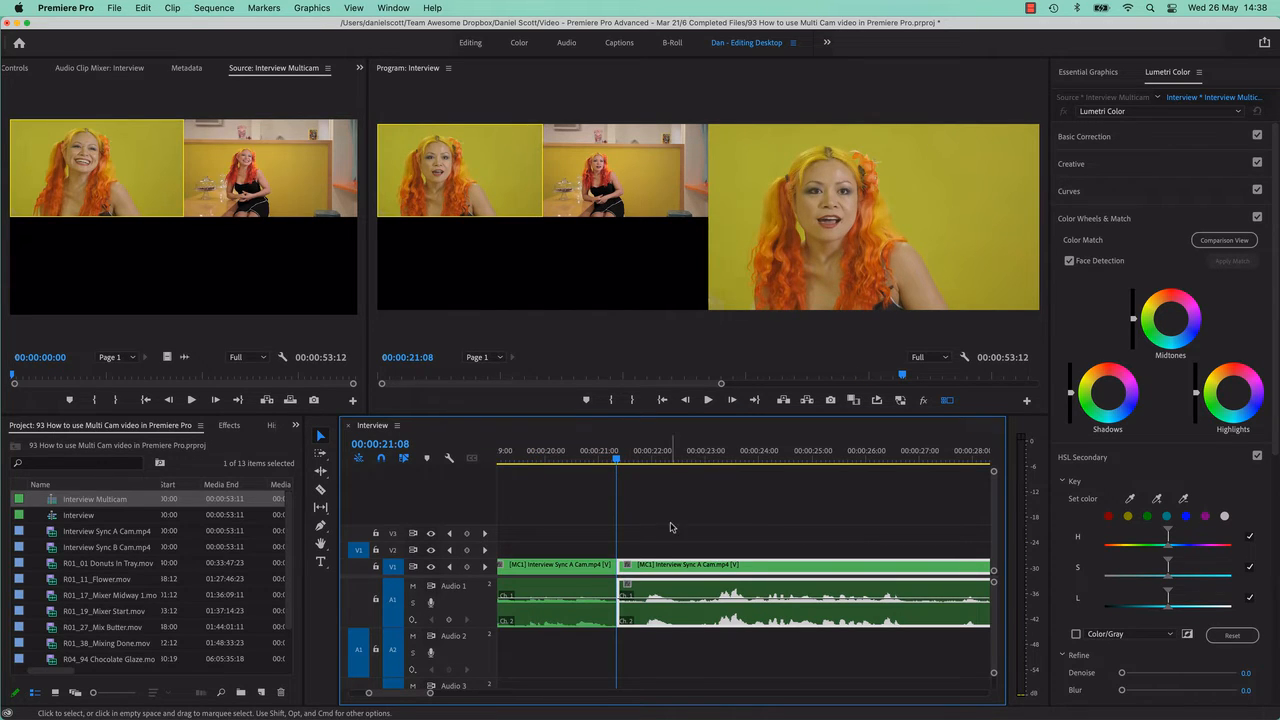
Step: Ripple-trim the start of the A Cam segment after the 00:00:21:08 cut up to 00:00:22:17
drag(656, 462, 691, 470)
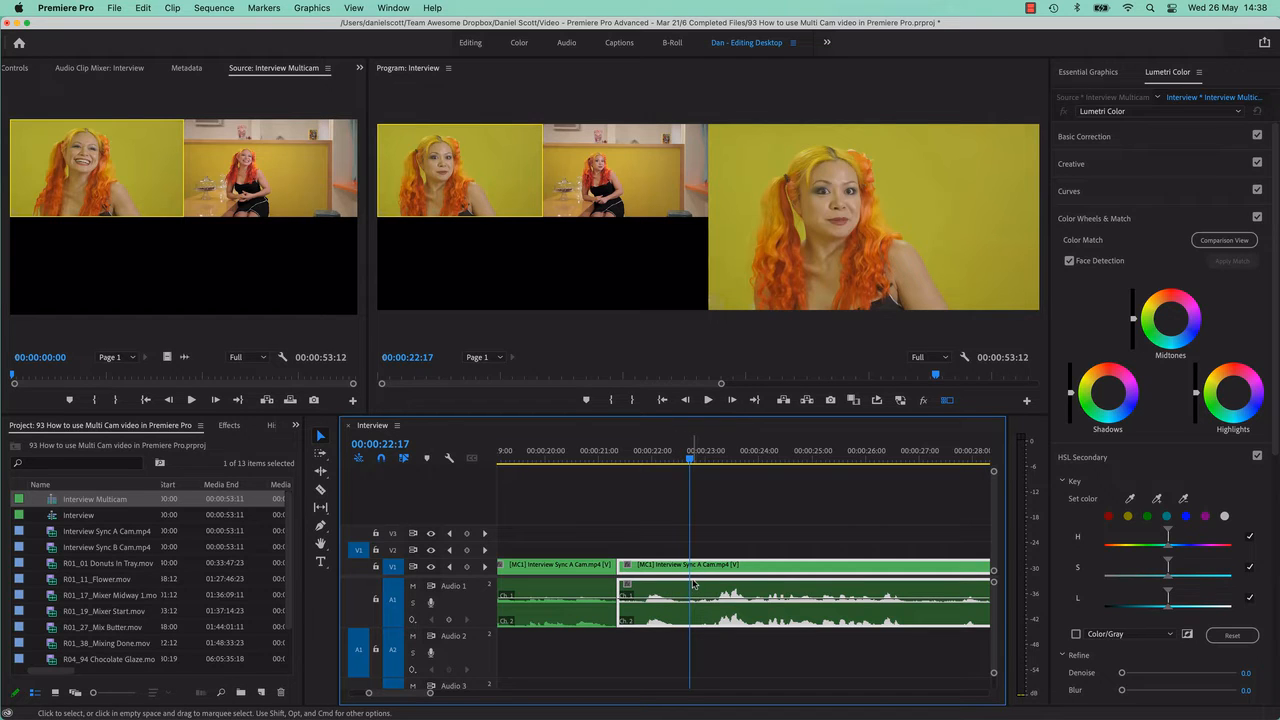
key(q)
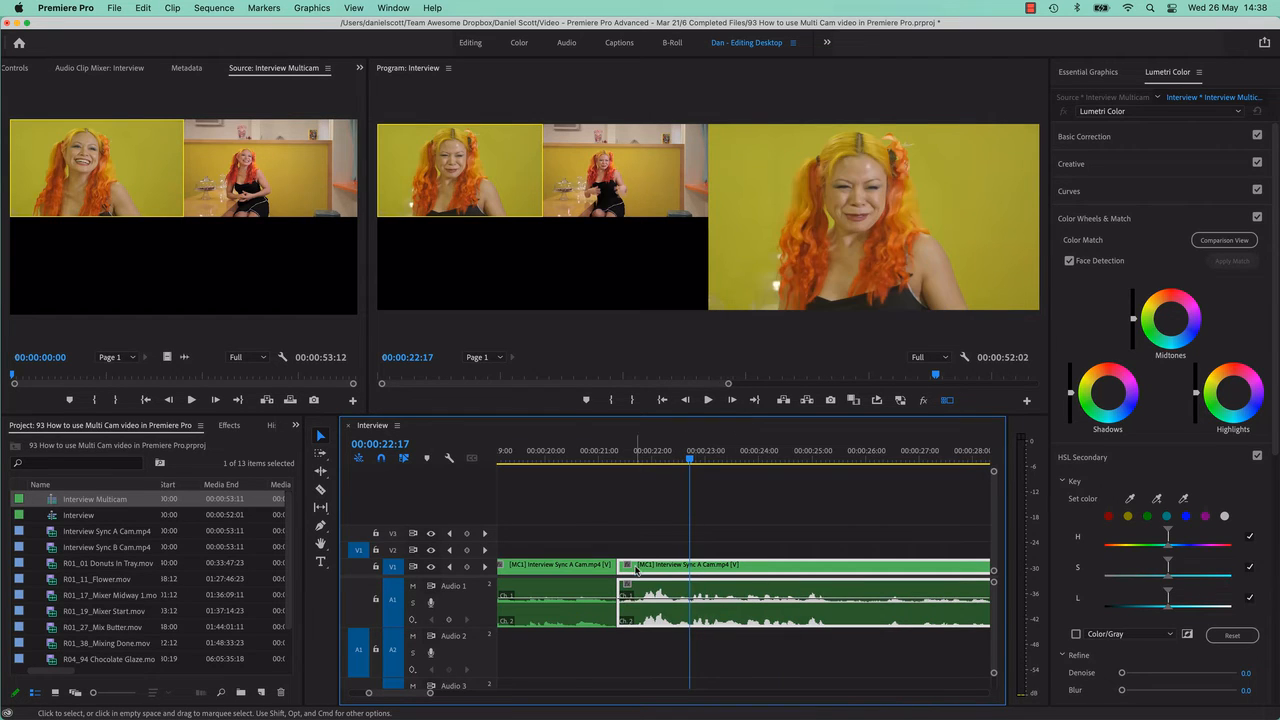
click(586, 460)
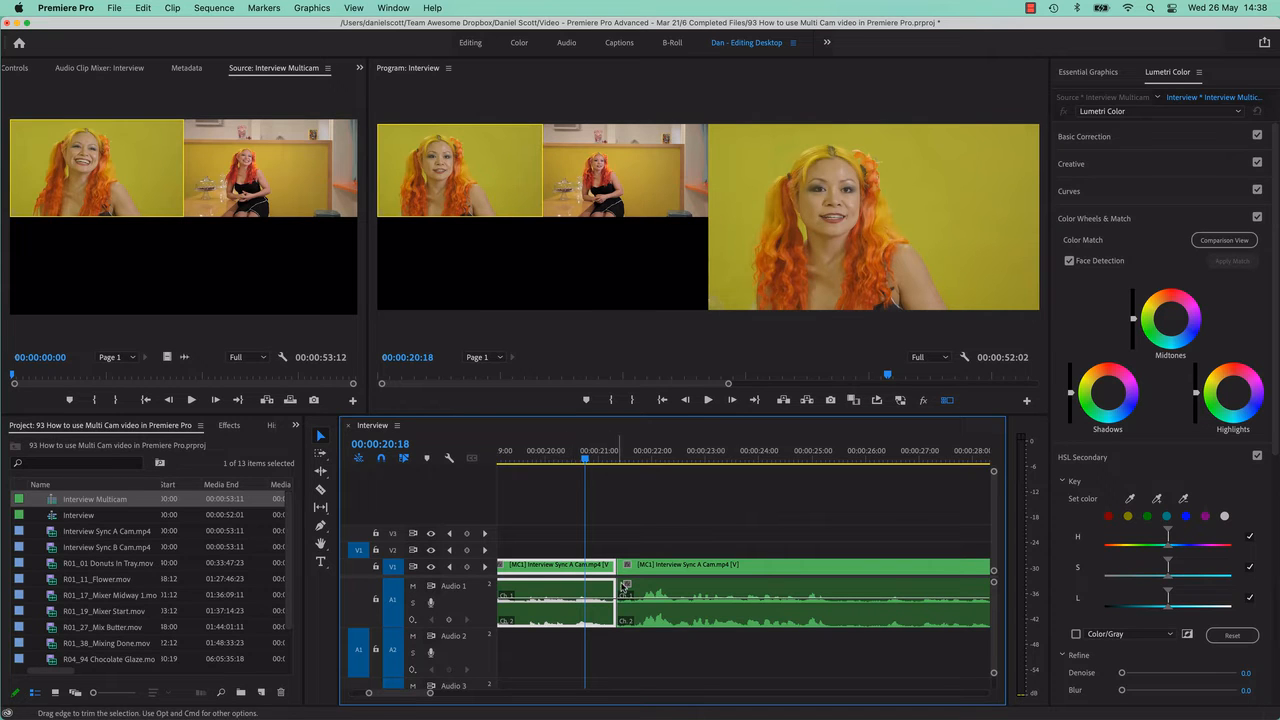
Step: Switch the segment after the 00:00:21:08 cut to Interview Sync B Cam
click(679, 575)
click(677, 460)
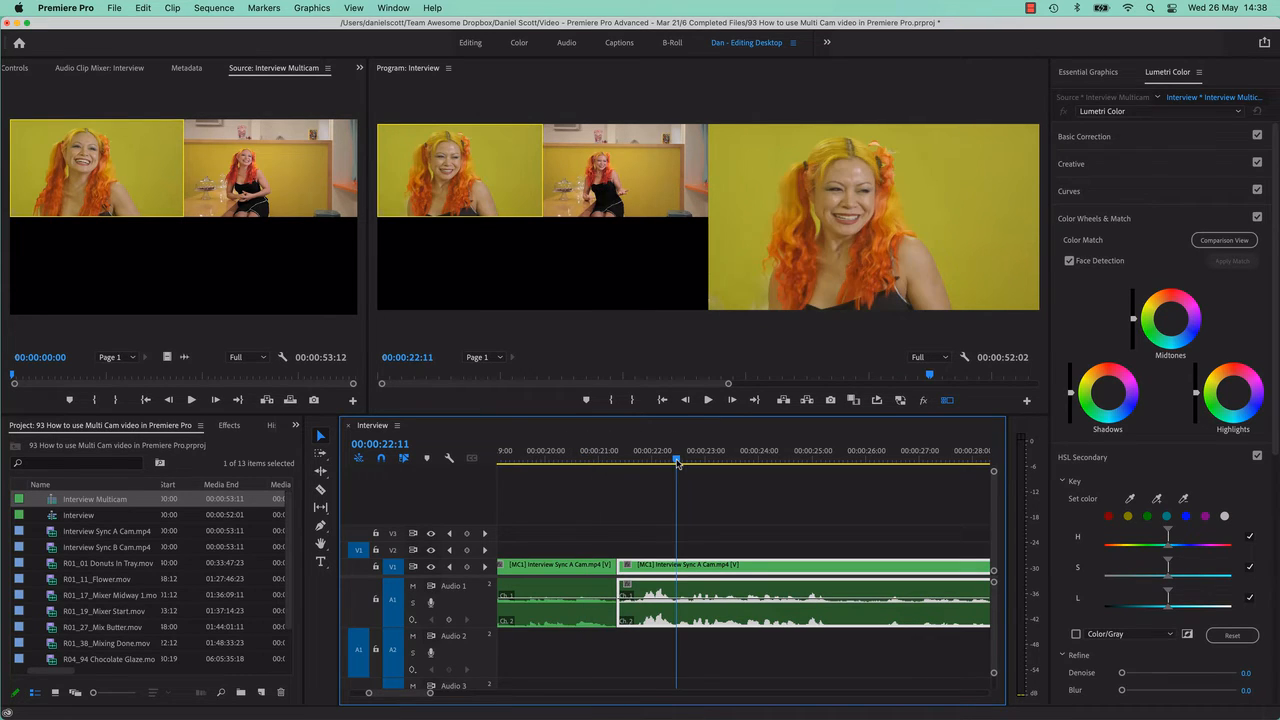
click(643, 191)
Step: Play across the 00:00:21:08 cut to review the switch from A Cam to B Cam
click(573, 458)
key(space)
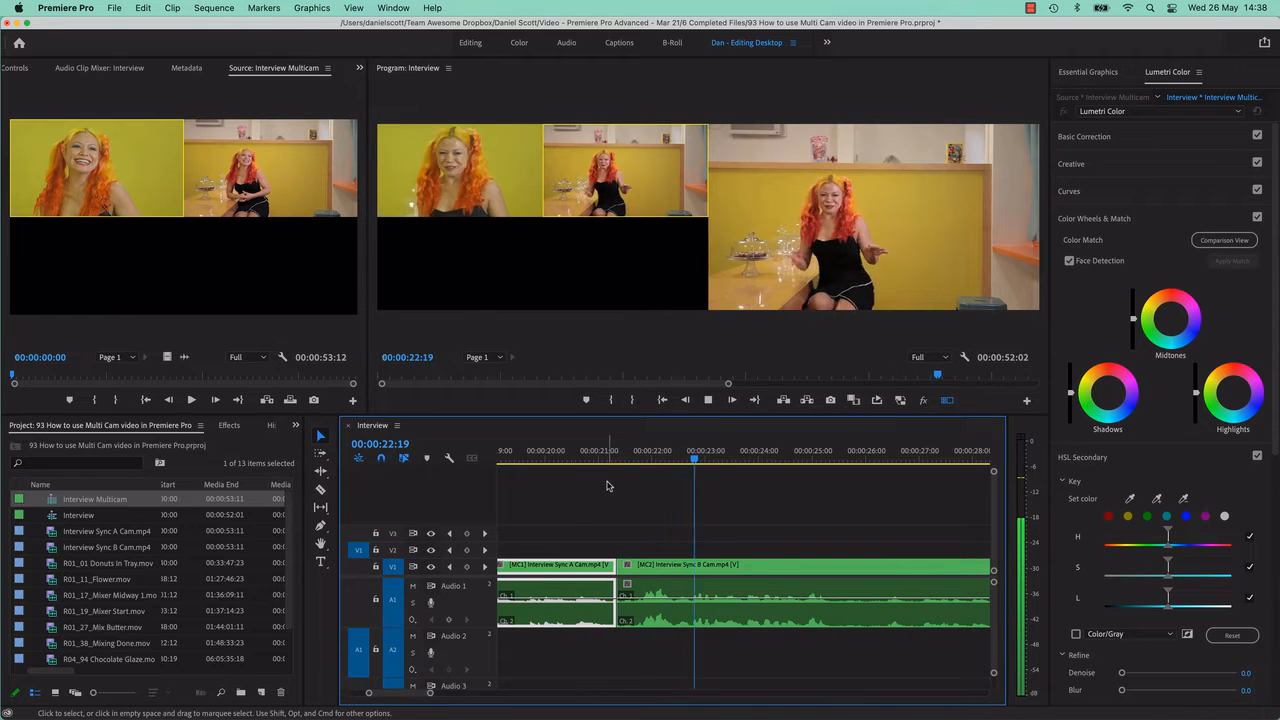
key(space)
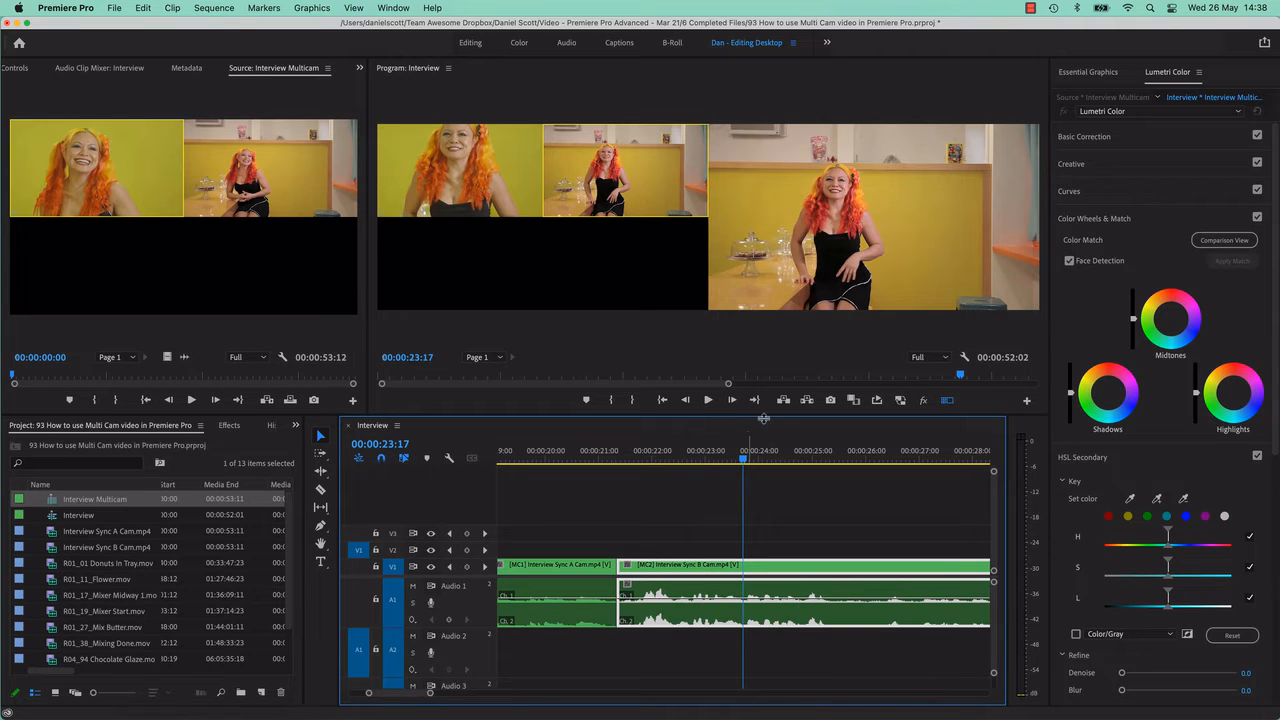
Step: Play on from 00:00:23:17 and switch live between A Cam and B Cam, stopping playback at 00:00:32:22
click(709, 400)
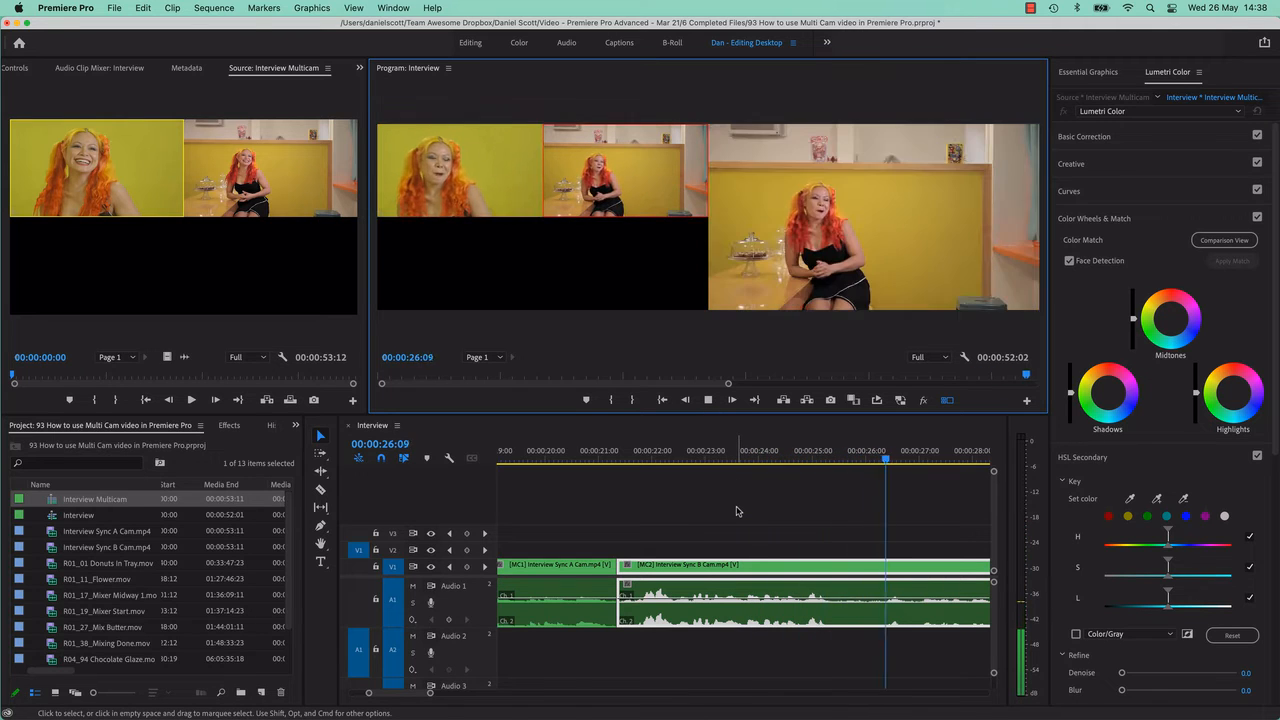
key(2)
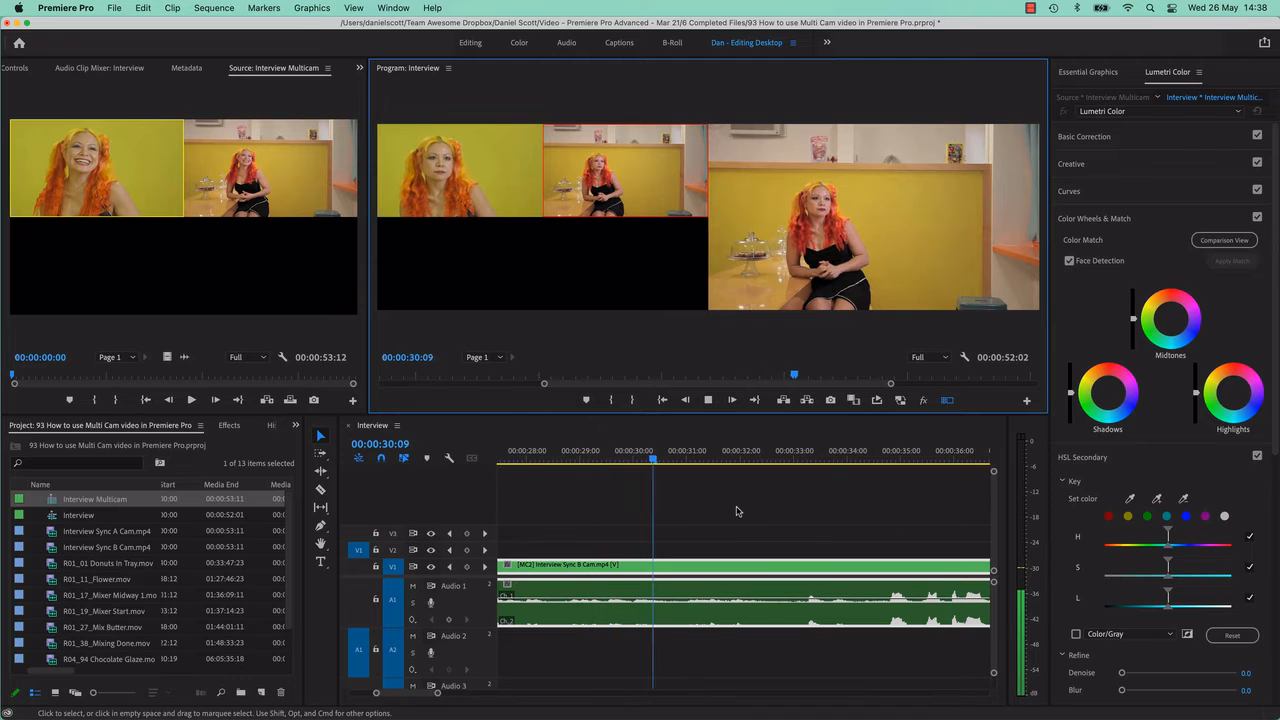
click(497, 158)
key(2)
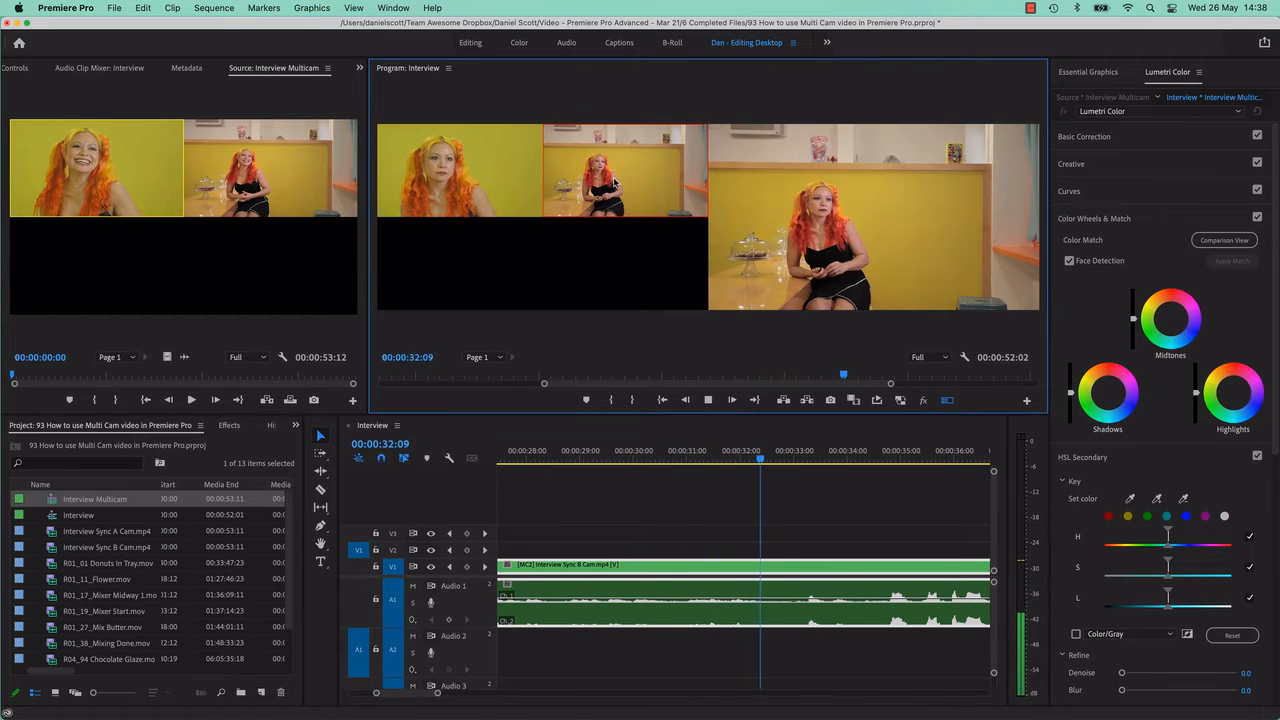
key(space)
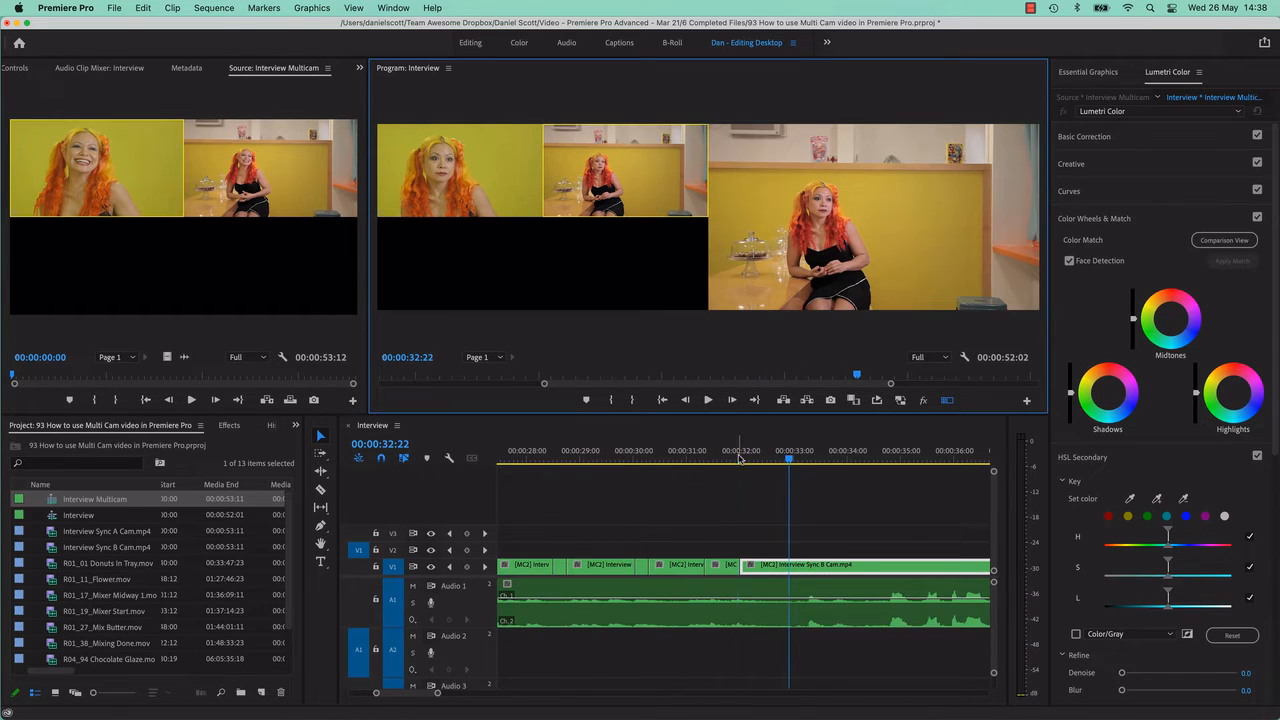
Step: Examine the live-switched cuts on the timeline, checking the camera angles at 00:00:31:13 and 00:00:30:14
mouse_move(735, 458)
mouse_down()
mouse_move(687, 460)
mouse_move(716, 464)
mouse_up()
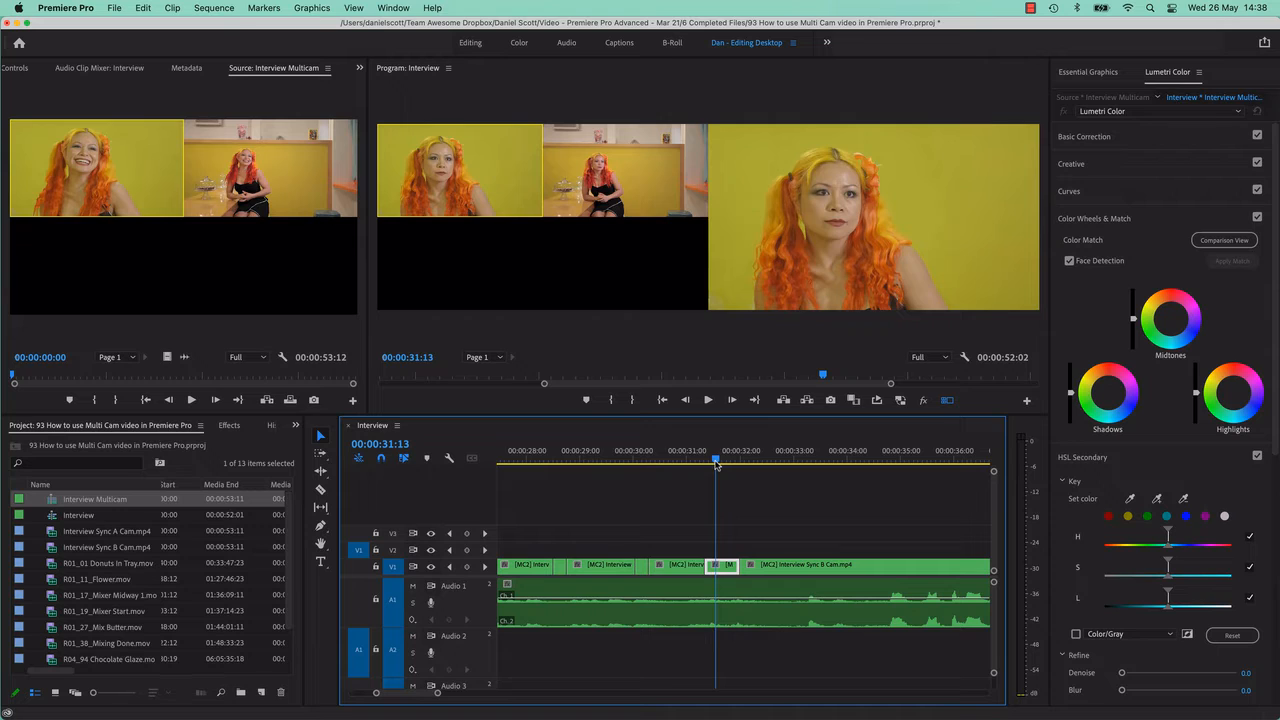
drag(716, 464, 665, 468)
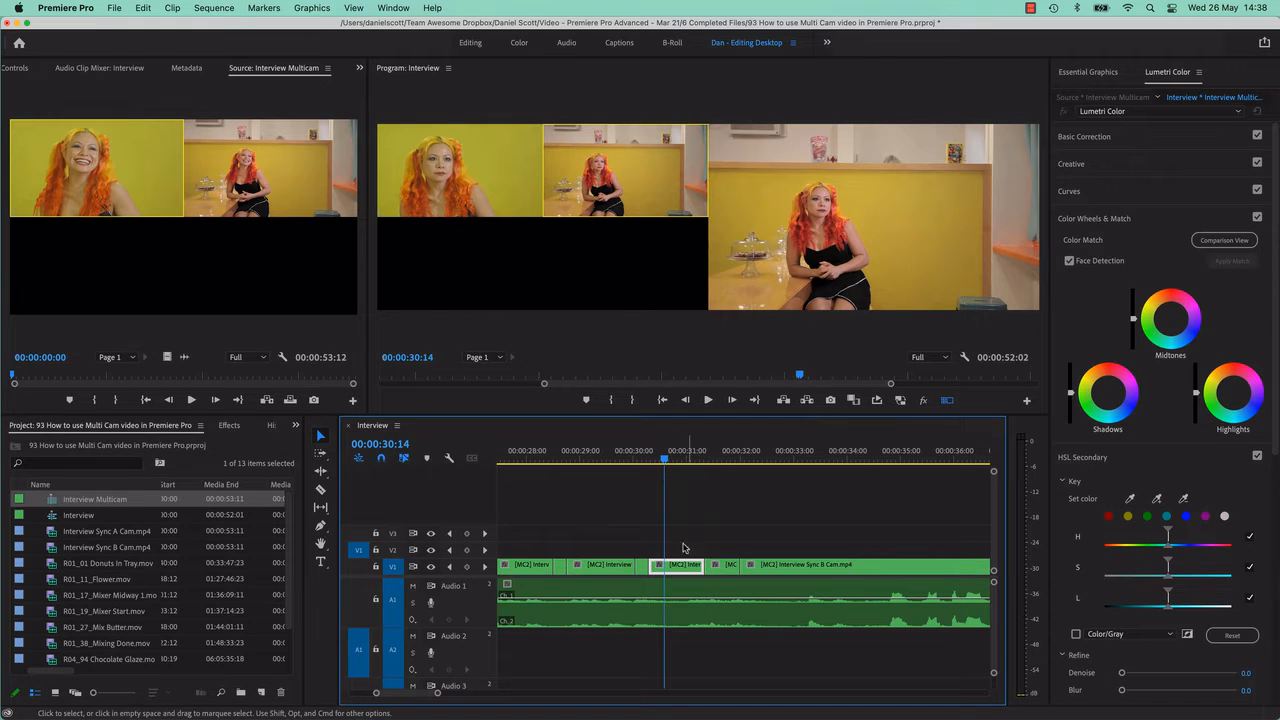
scroll(674, 565, up, 2)
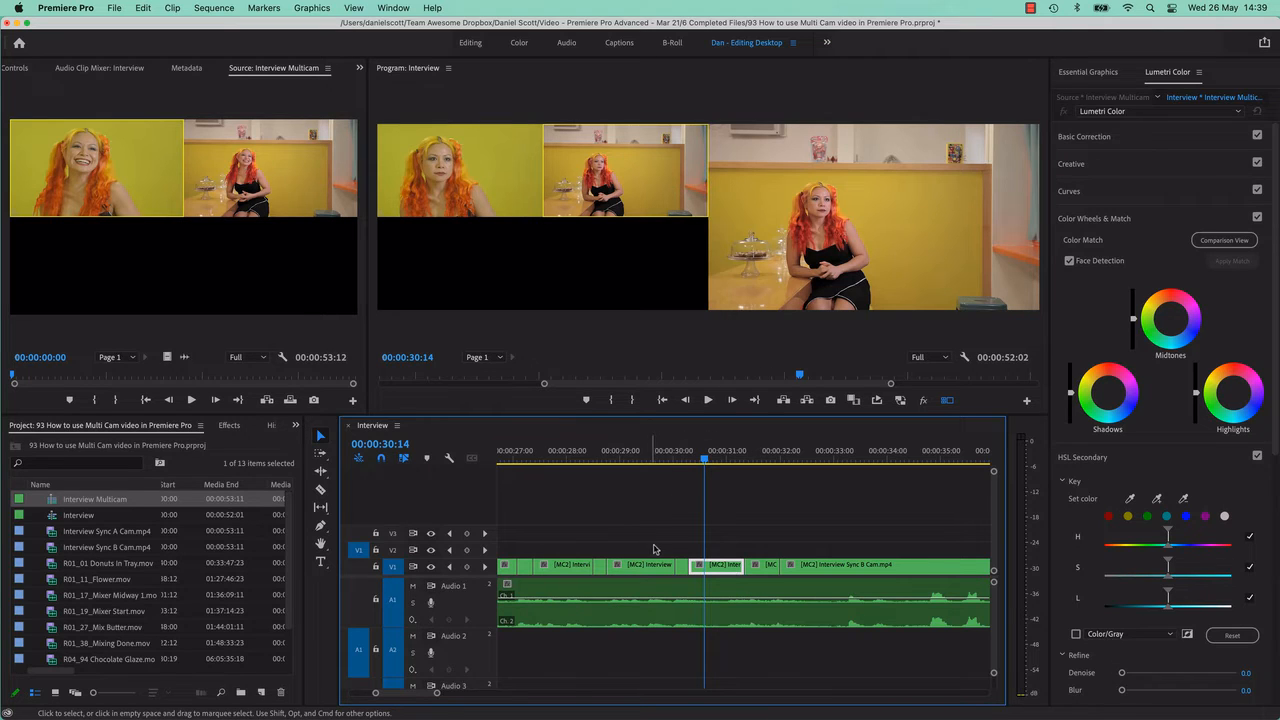
scroll(652, 560, up, 10)
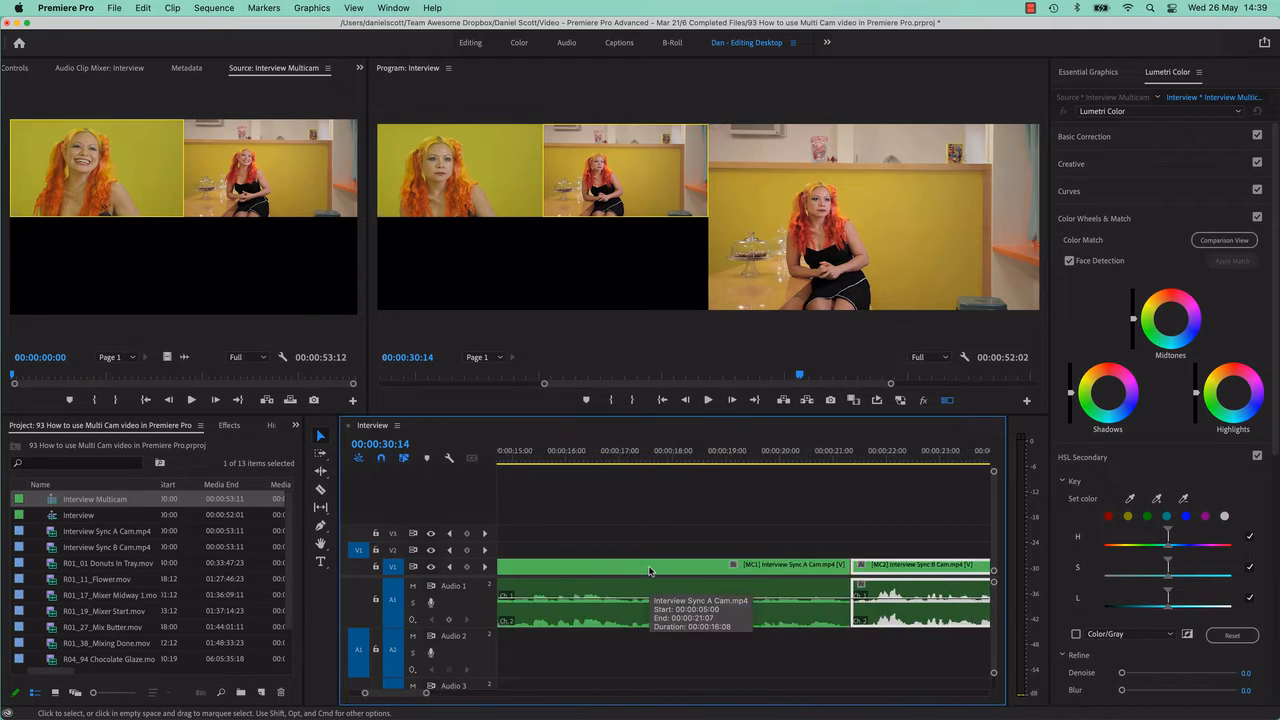
Step: Go to 00:00:25:09 and switch the segment after the 00:00:21:08 cut to Interview Sync A Cam
scroll(650, 570, down, 5)
drag(640, 454, 827, 519)
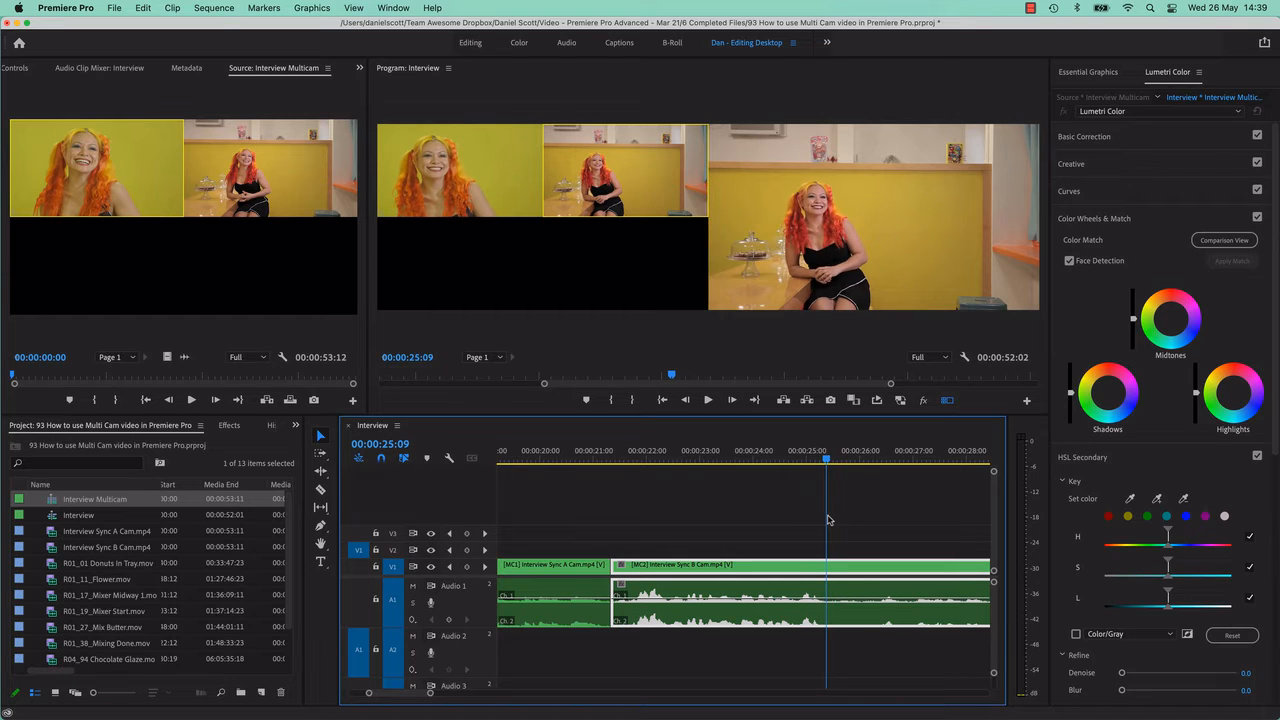
key(1)
Step: Cut the selected multicam segment at 00:00:25:09 and switch the part after the cut to Interview Sync B Cam
click(849, 543)
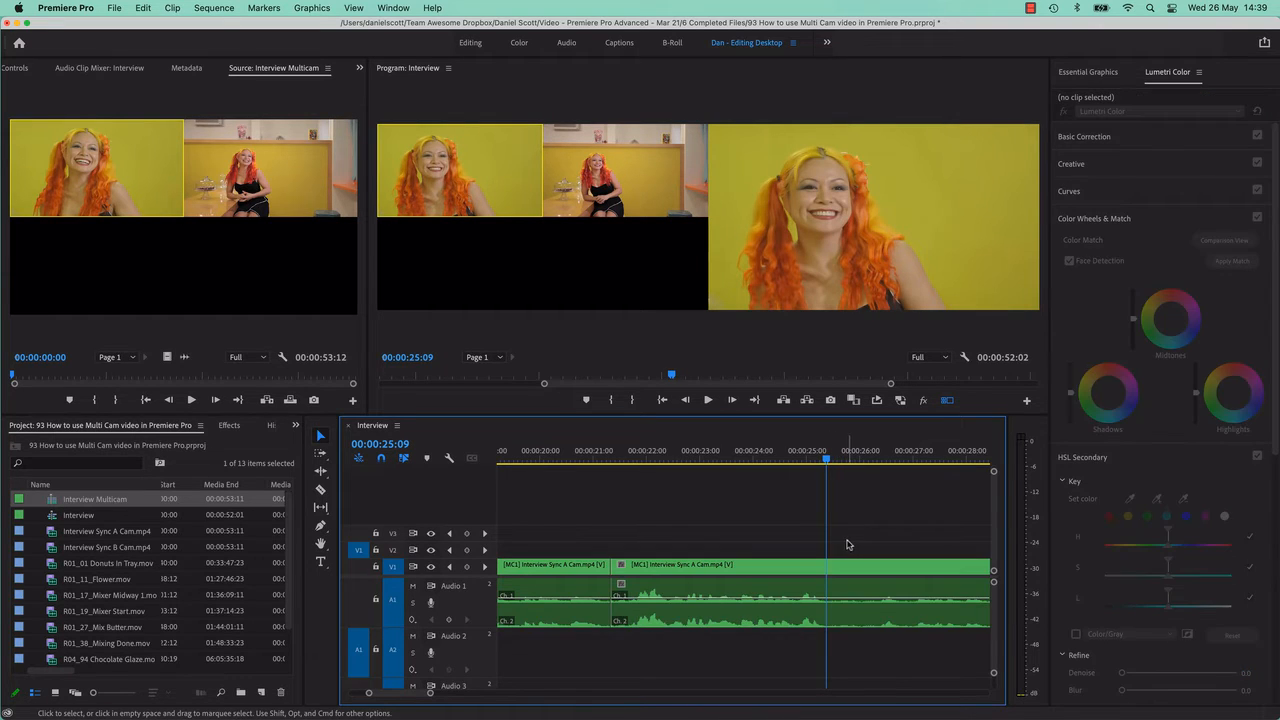
click(816, 570)
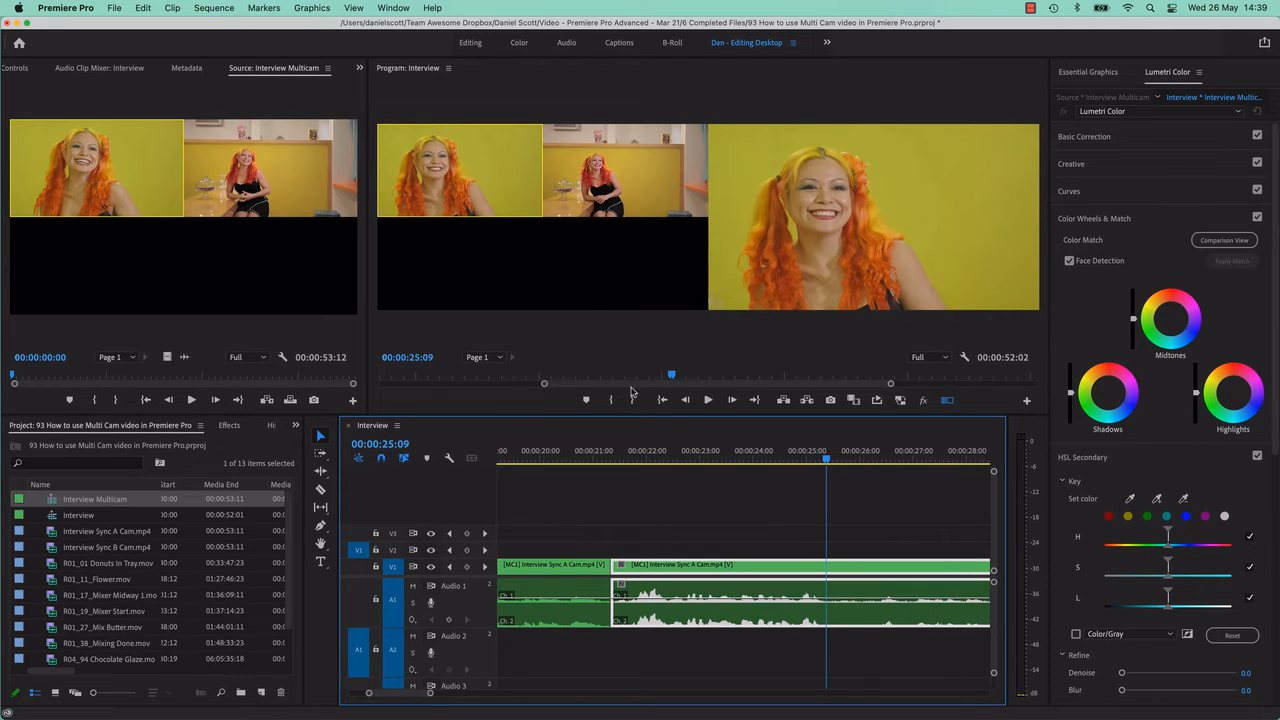
key(super+k)
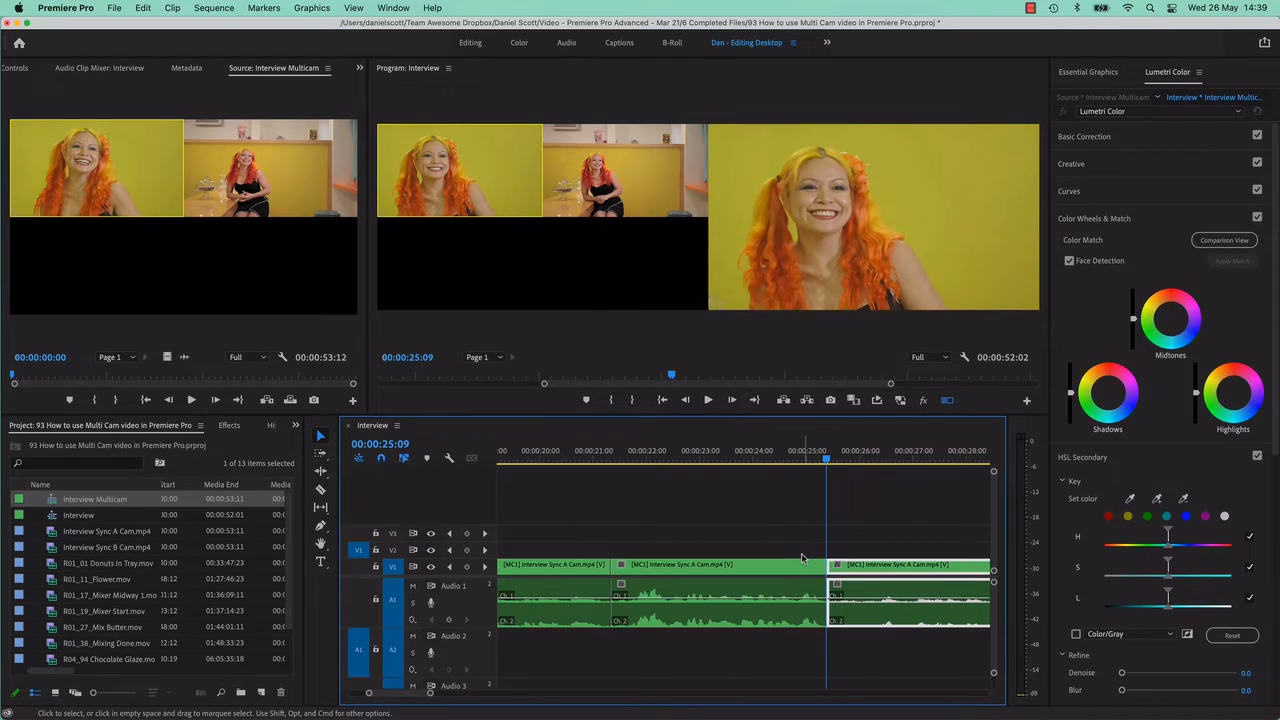
key(2)
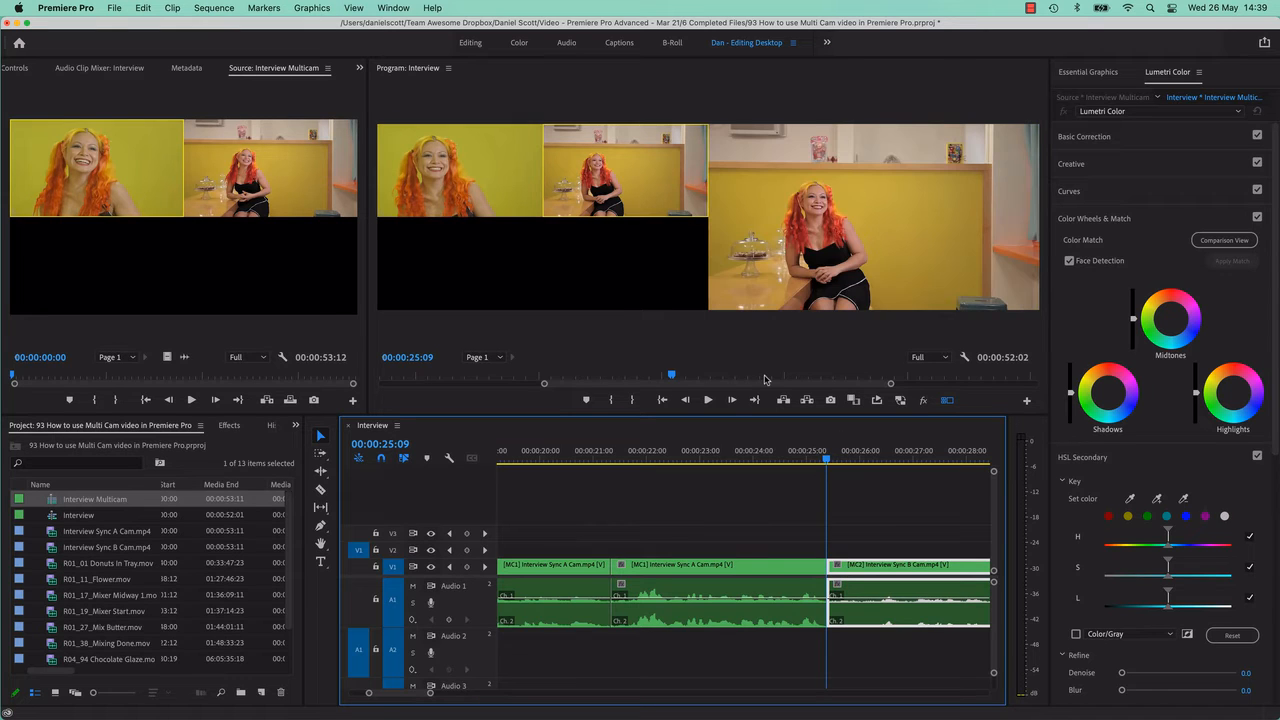
Step: Step back frame by frame to 00:00:25:02 to check the camera change at the 00:00:25:09 cut
key(Left)
key(Left)
key(Left)
key(Left)
key(Left)
key(Left)
key(Left)
Step: Cut the B Cam segment at 00:00:28:14 and clear the clip selection
scroll(851, 502, right, 5)
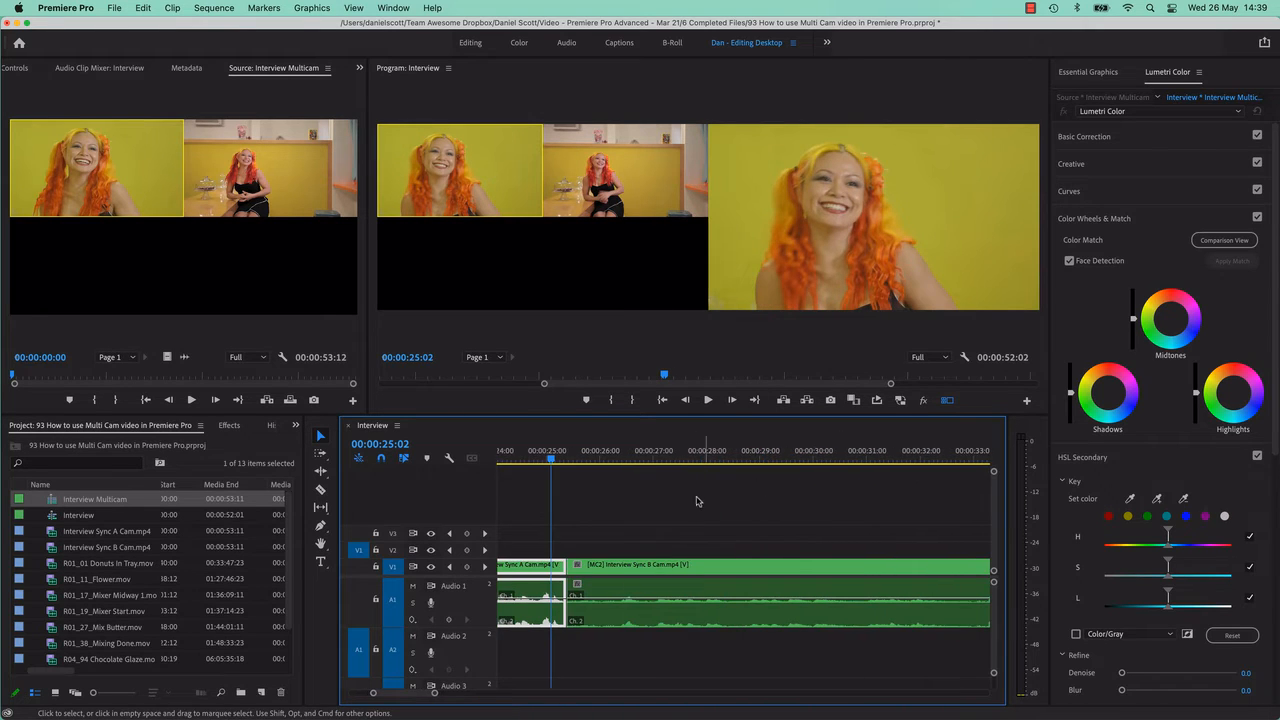
drag(630, 462, 739, 468)
key(super+k)
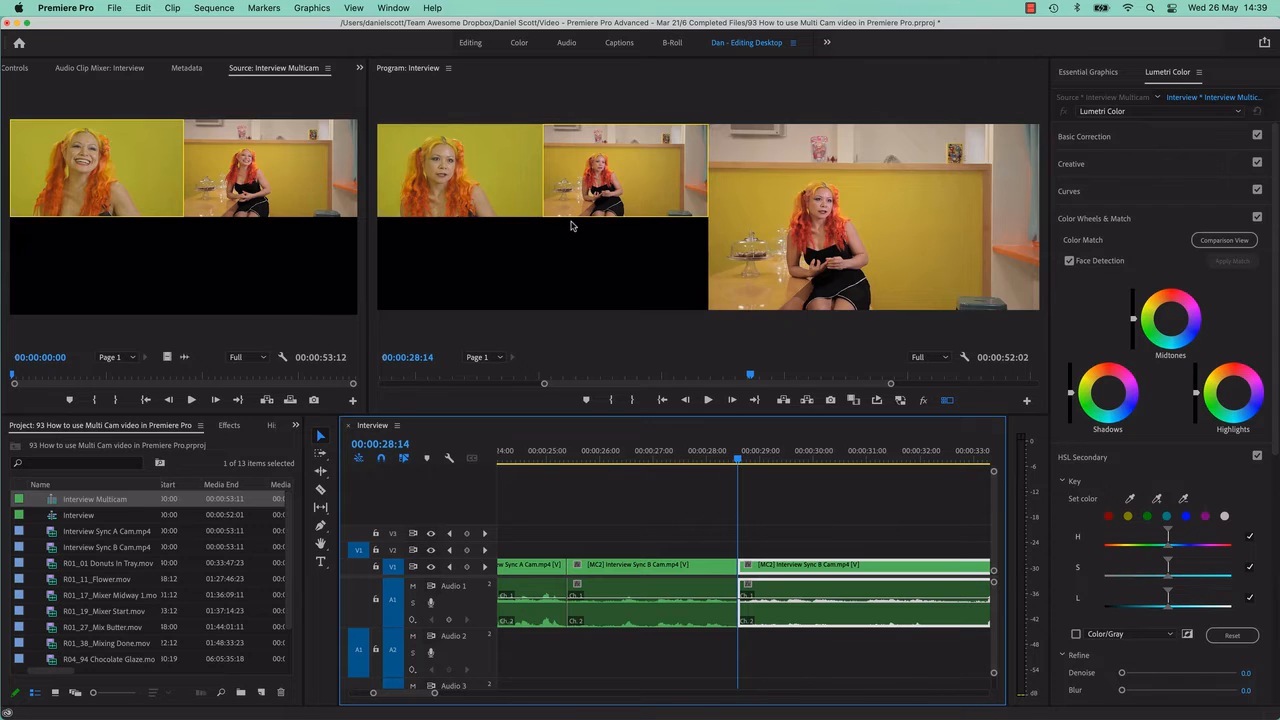
click(706, 521)
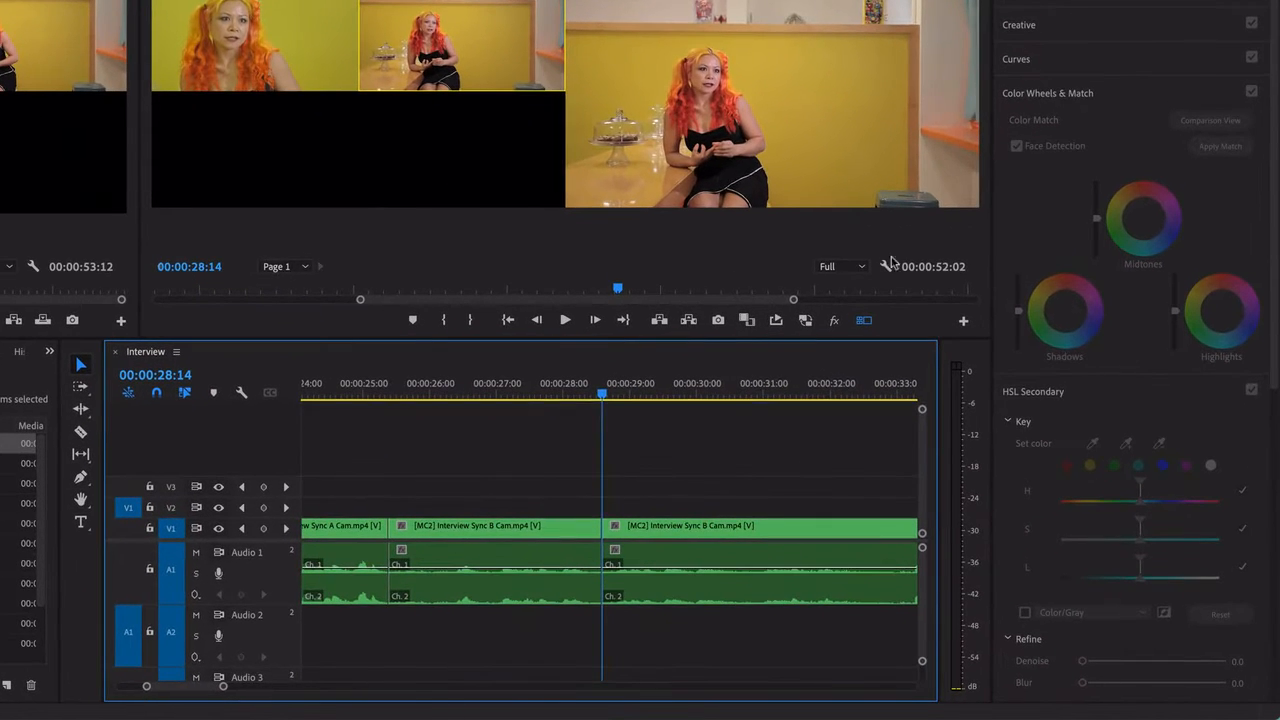
Step: Try enabling Multi-Camera Audio Follows Video for the Program Monitor, and turn the option back off
click(889, 264)
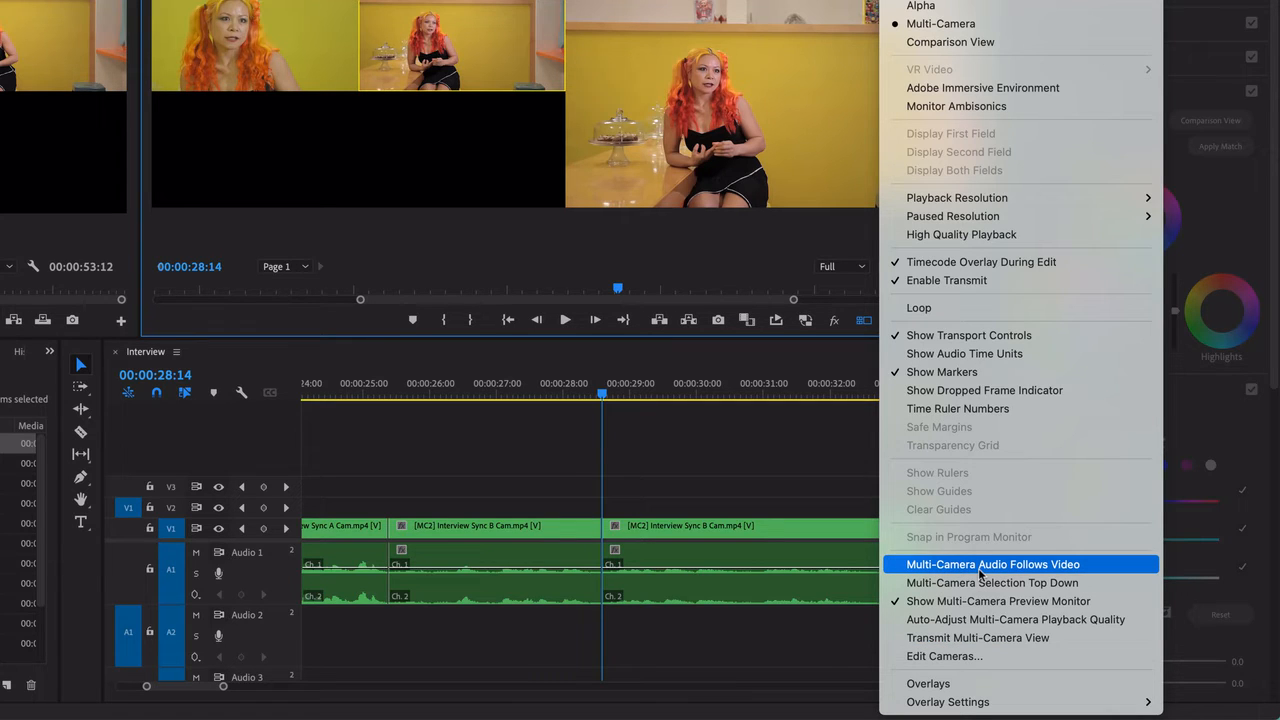
click(980, 566)
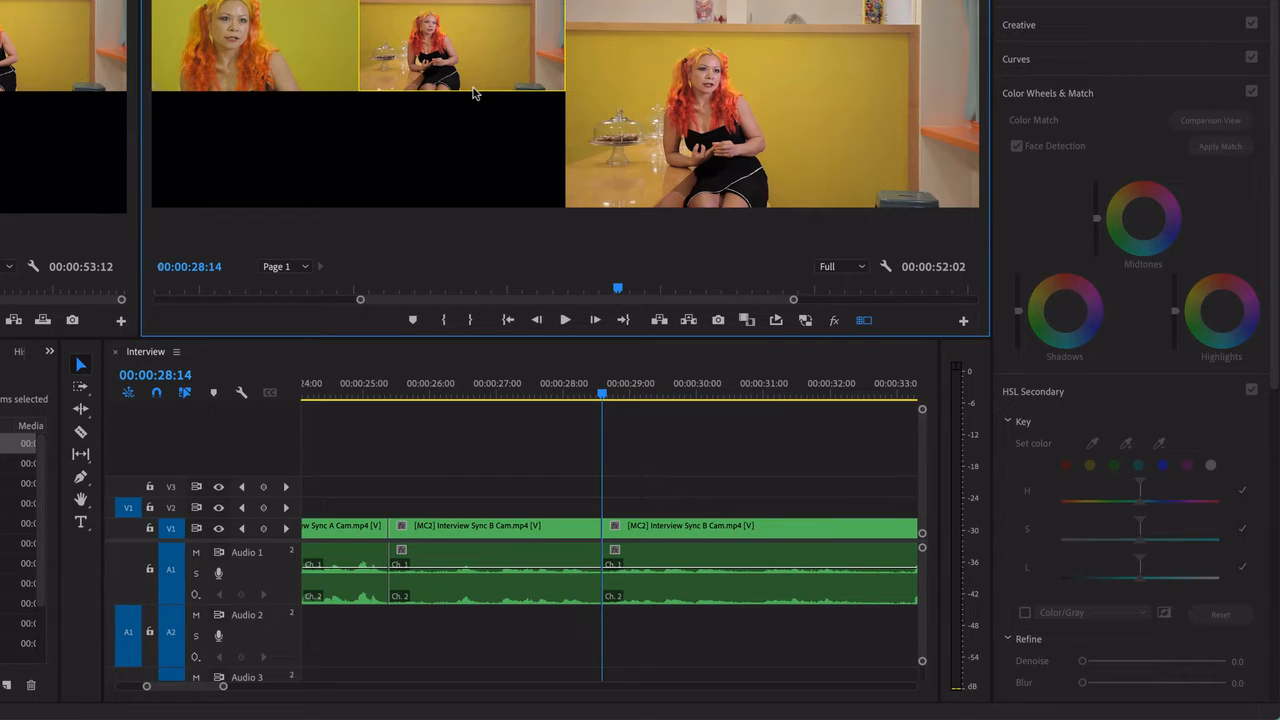
click(964, 321)
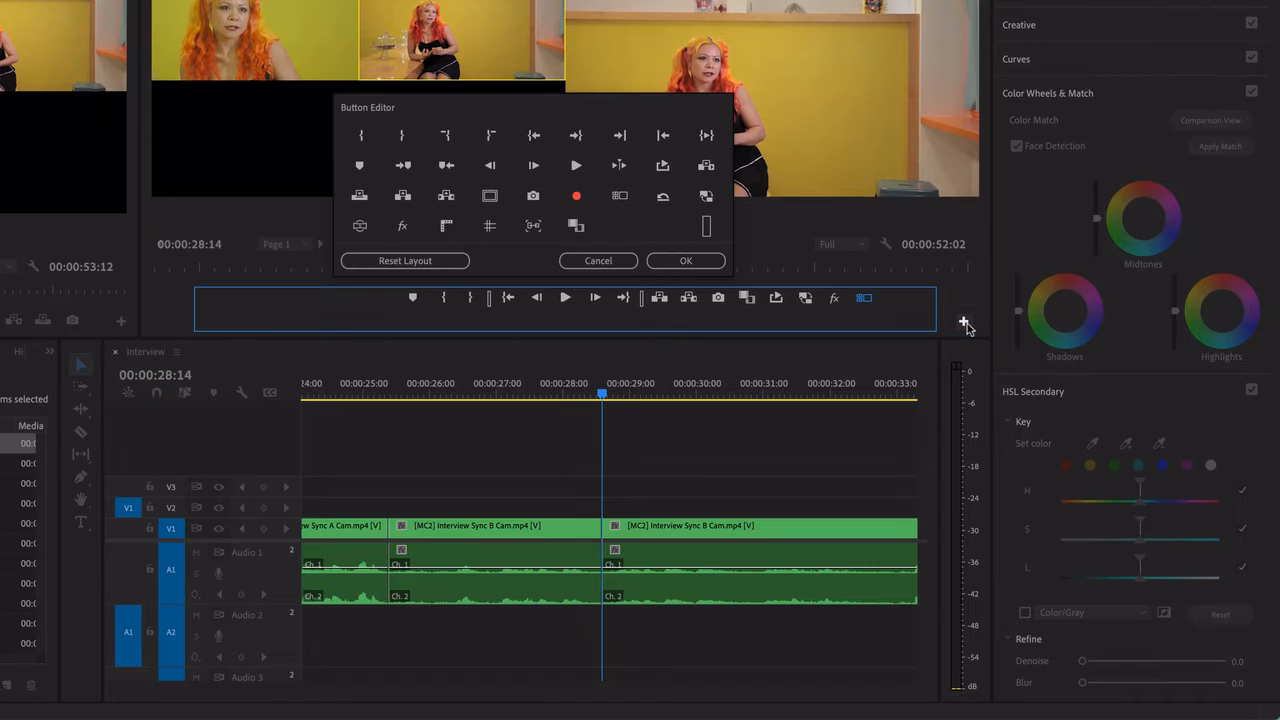
click(600, 260)
click(889, 267)
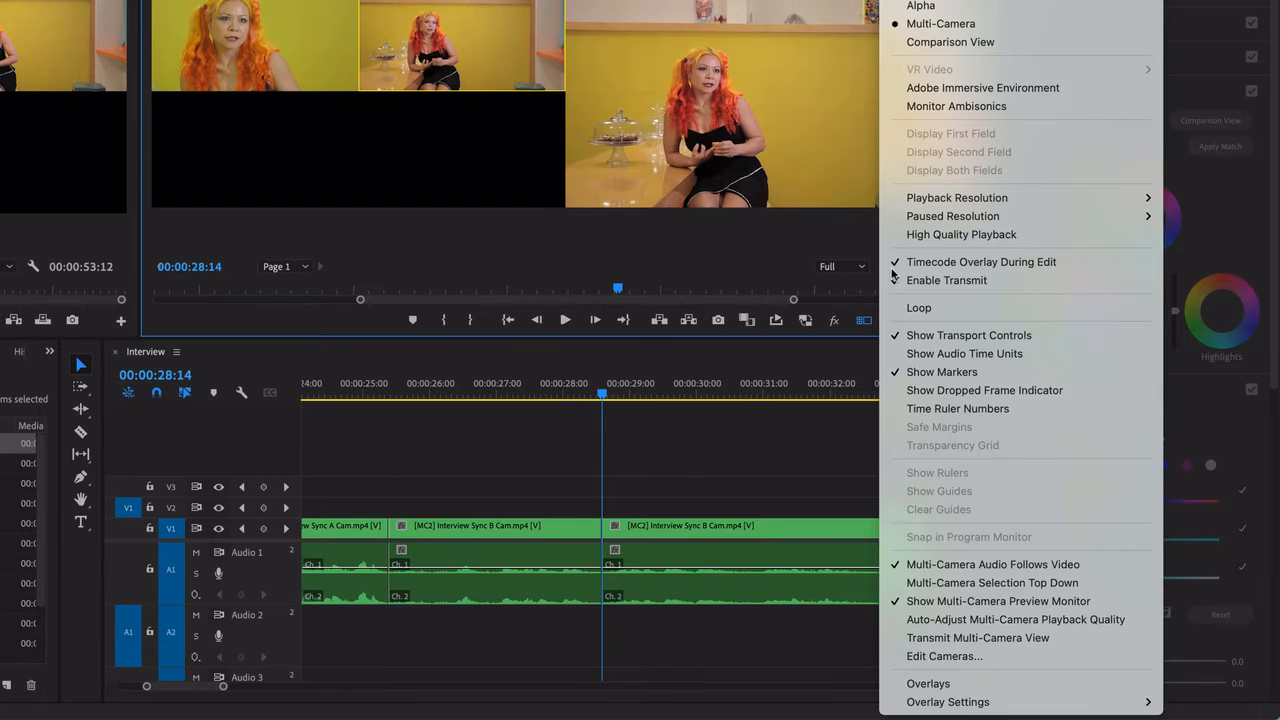
click(993, 564)
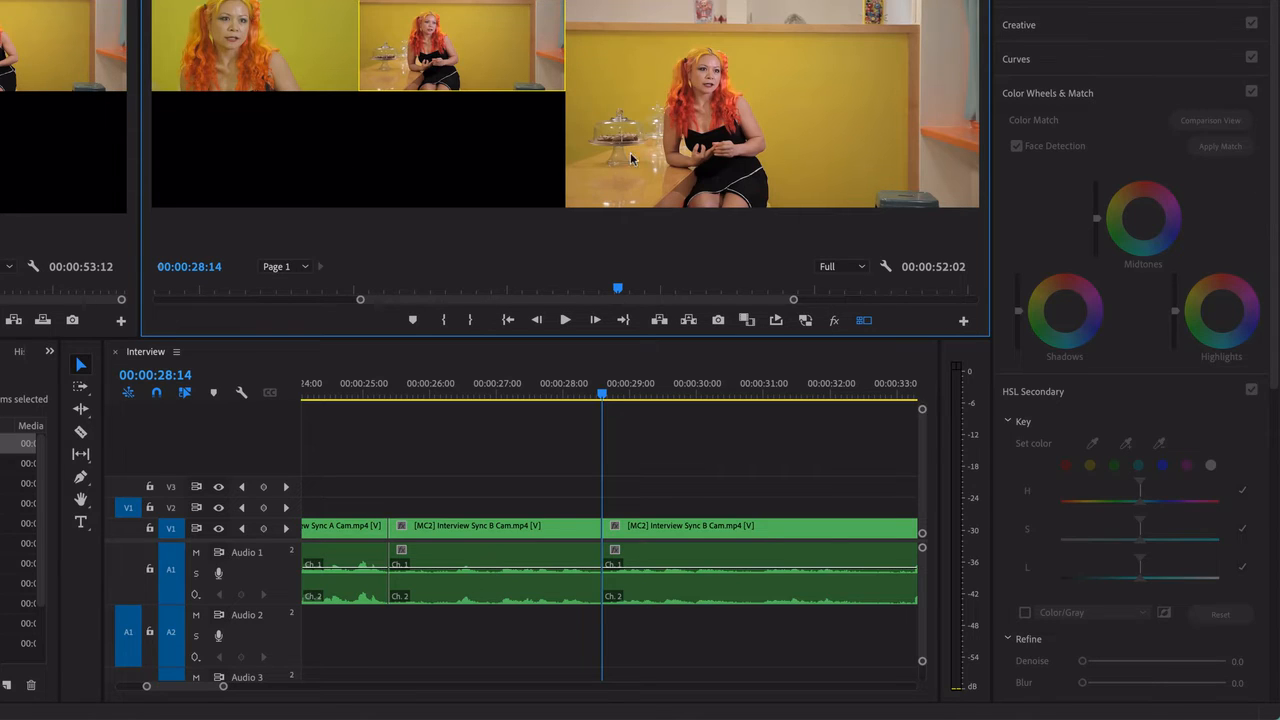
Step: Reorder the cameras in Edit Cameras so Interview Sync B Cam is camera 1 and Interview Sync A Cam is camera 2
click(886, 270)
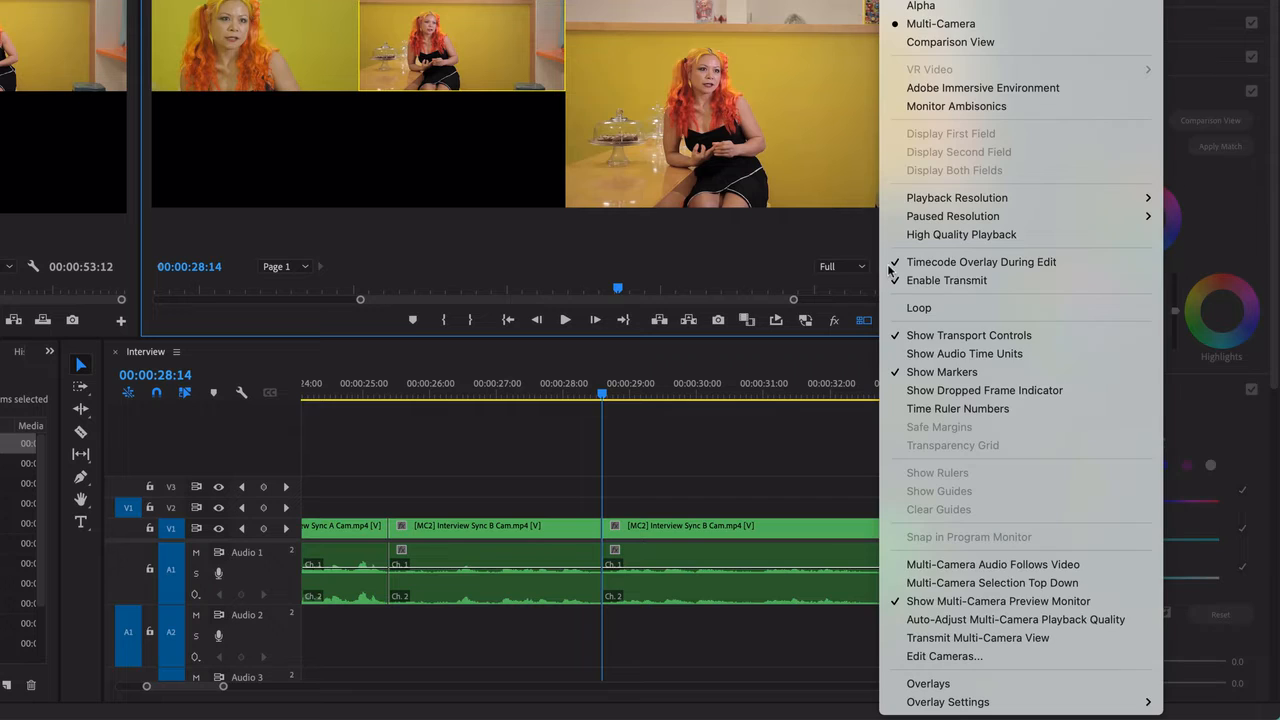
click(996, 659)
click(516, 200)
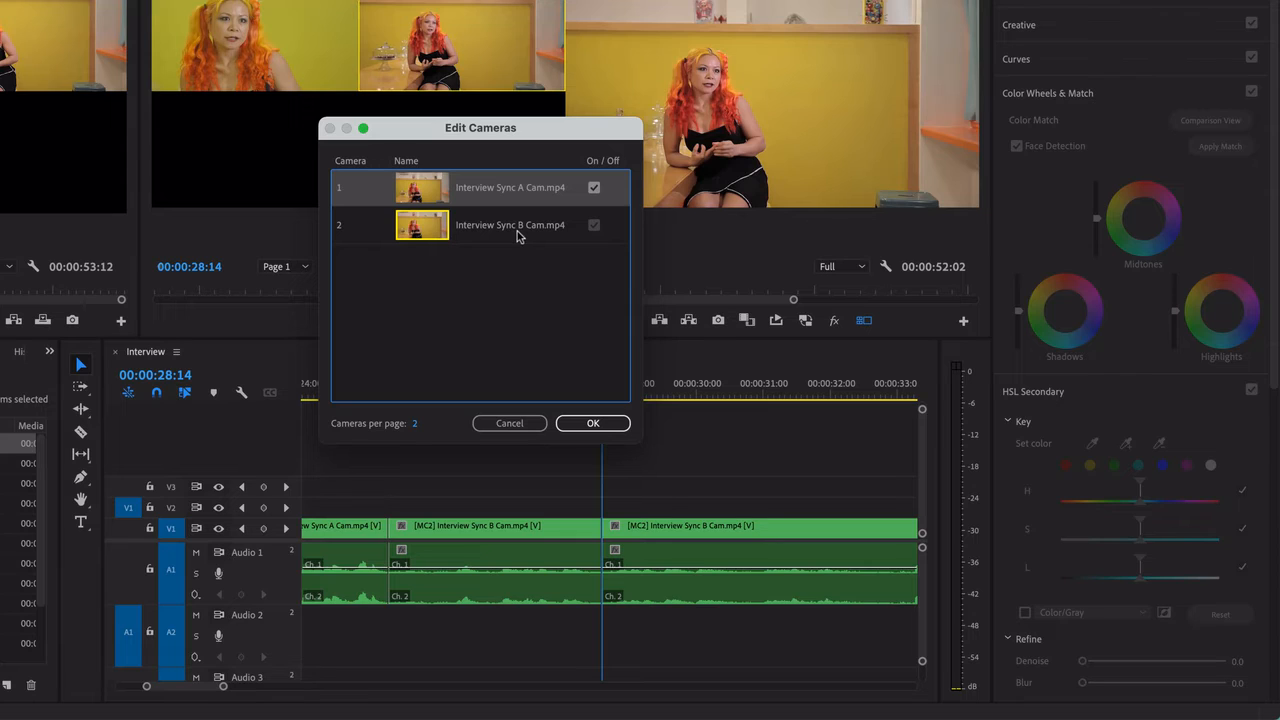
click(508, 229)
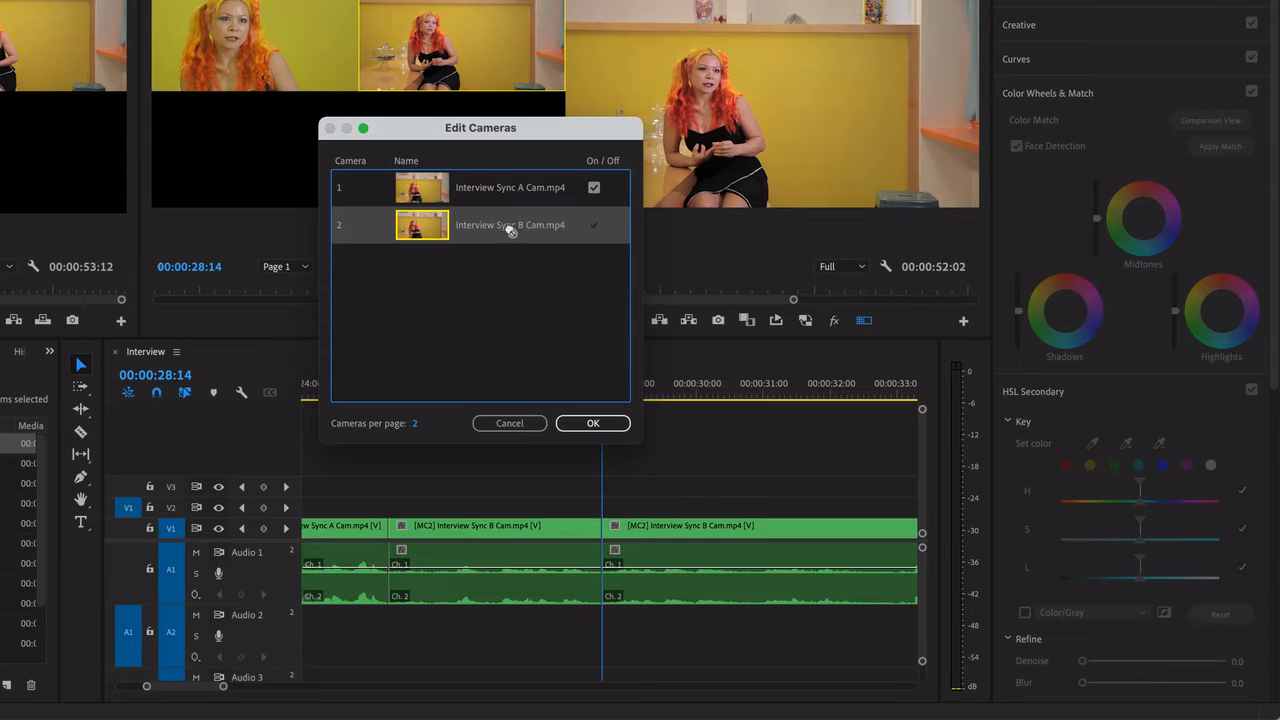
drag(506, 185, 505, 176)
mouse_move(512, 224)
mouse_down()
mouse_move(513, 188)
mouse_move(514, 200)
mouse_up()
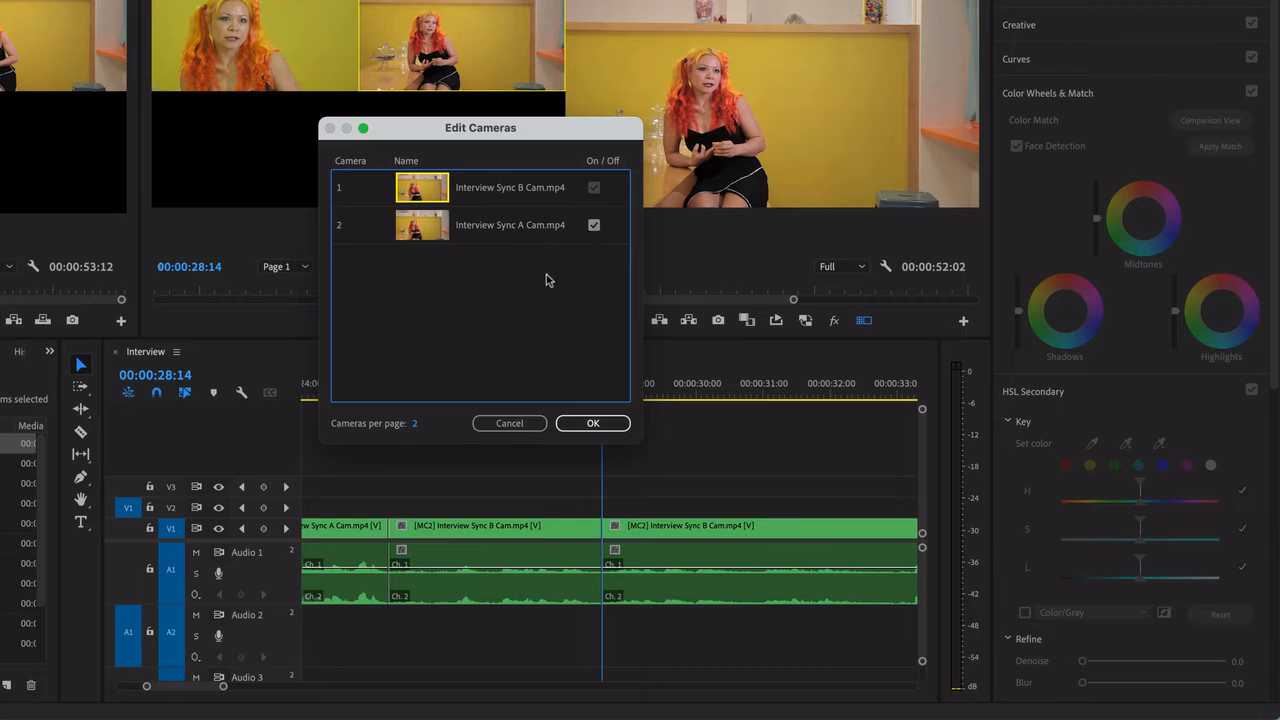
click(590, 423)
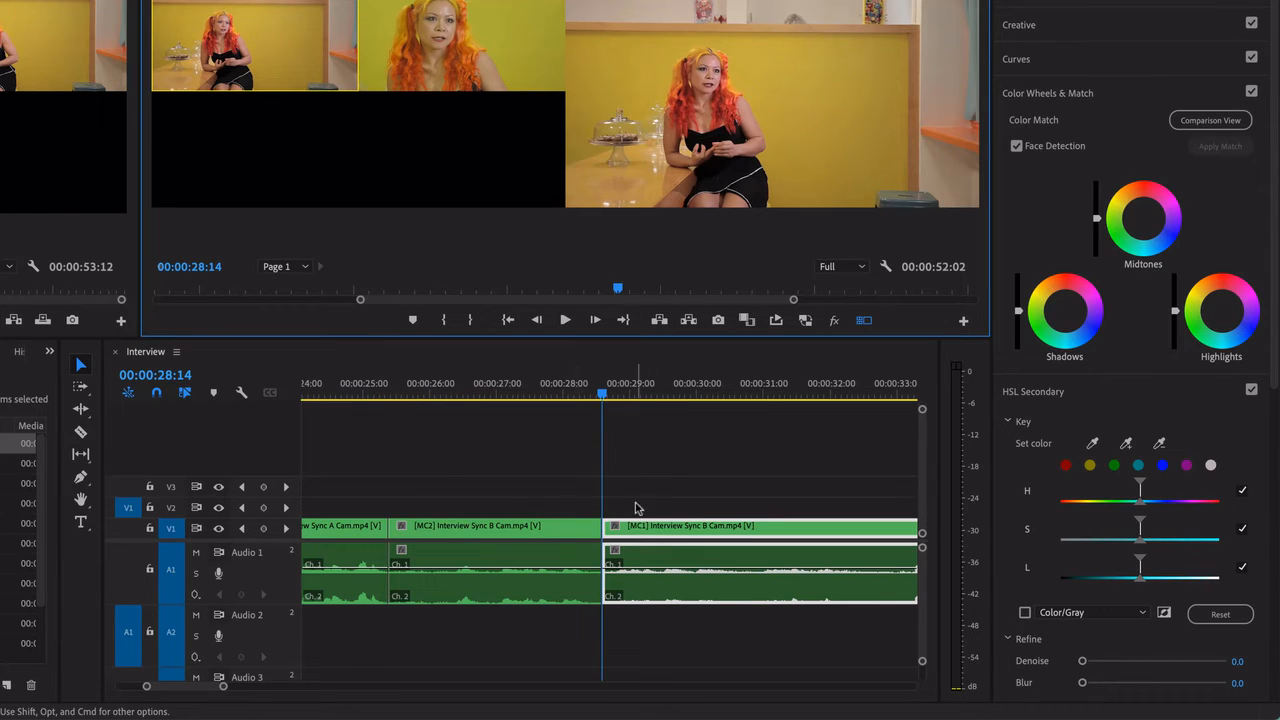
Step: Switch the segment between the 00:00:25:09 and 00:00:28:14 cuts to Interview Sync A Cam
click(522, 395)
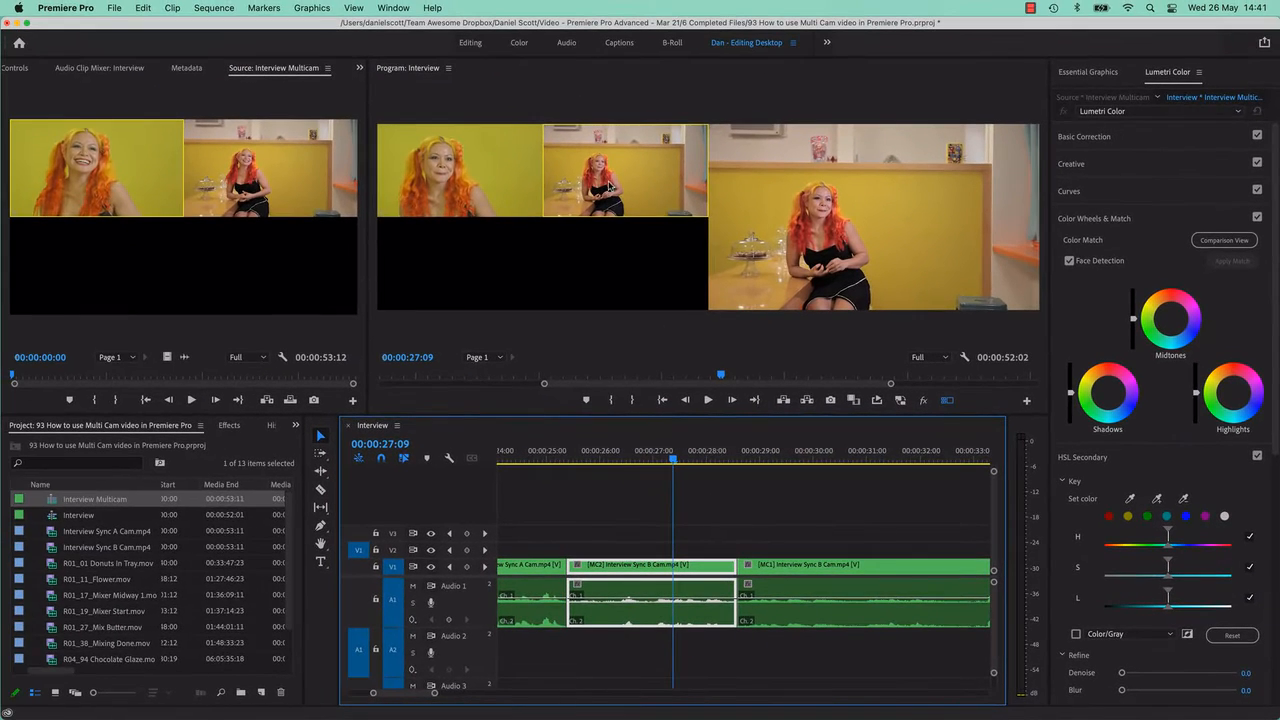
click(448, 132)
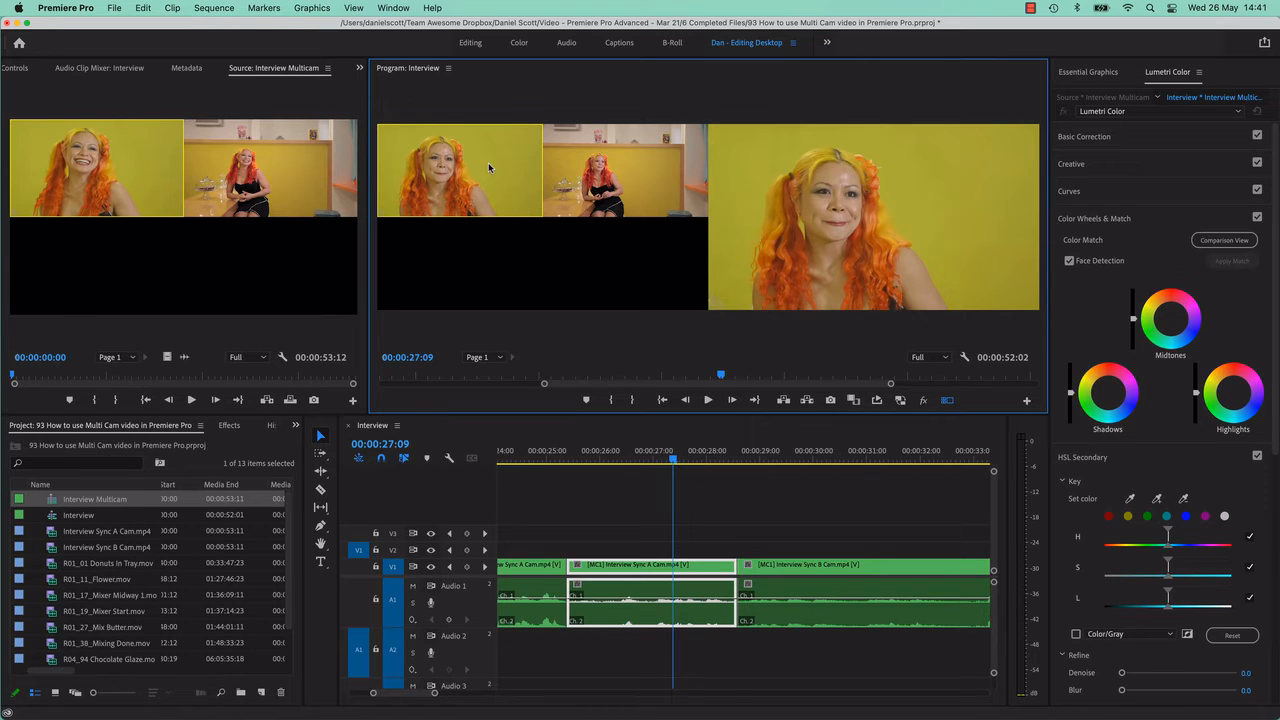
Step: Switch the segment between the 00:00:25:09 and 00:00:28:14 cuts to Interview Sync B Cam and clear the clip selection
right_click(612, 568)
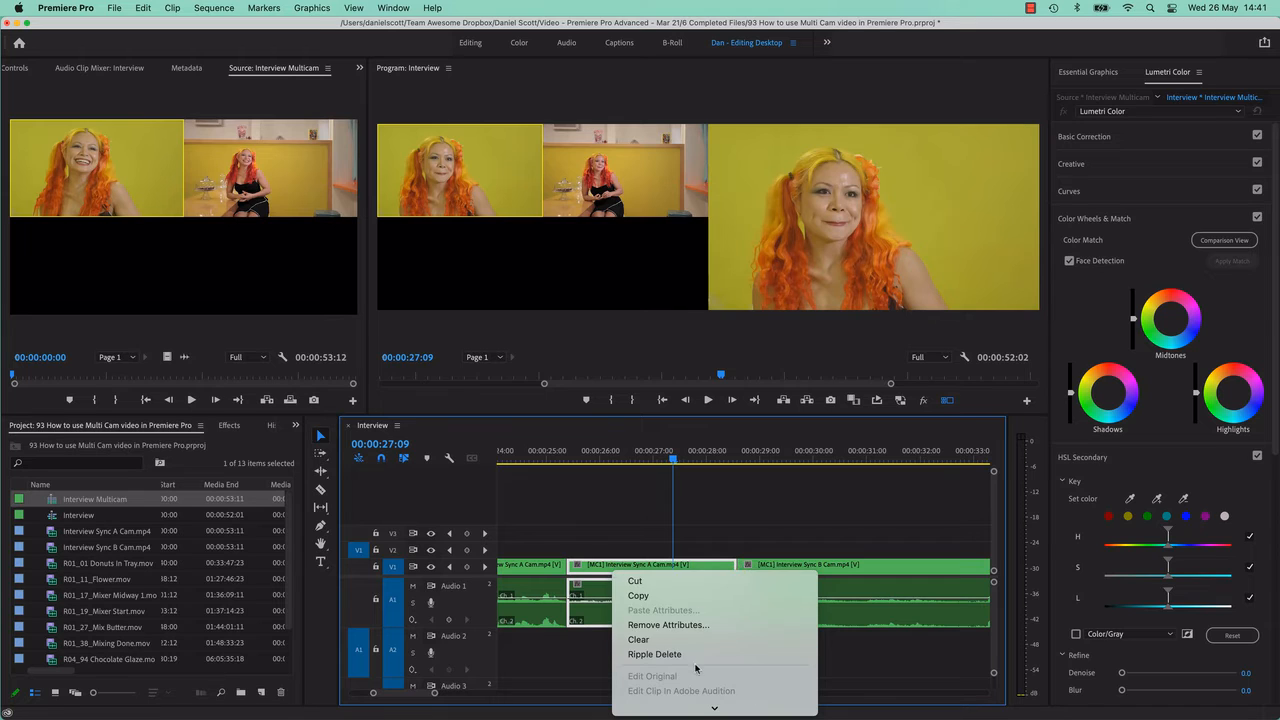
scroll(697, 669, down, 10)
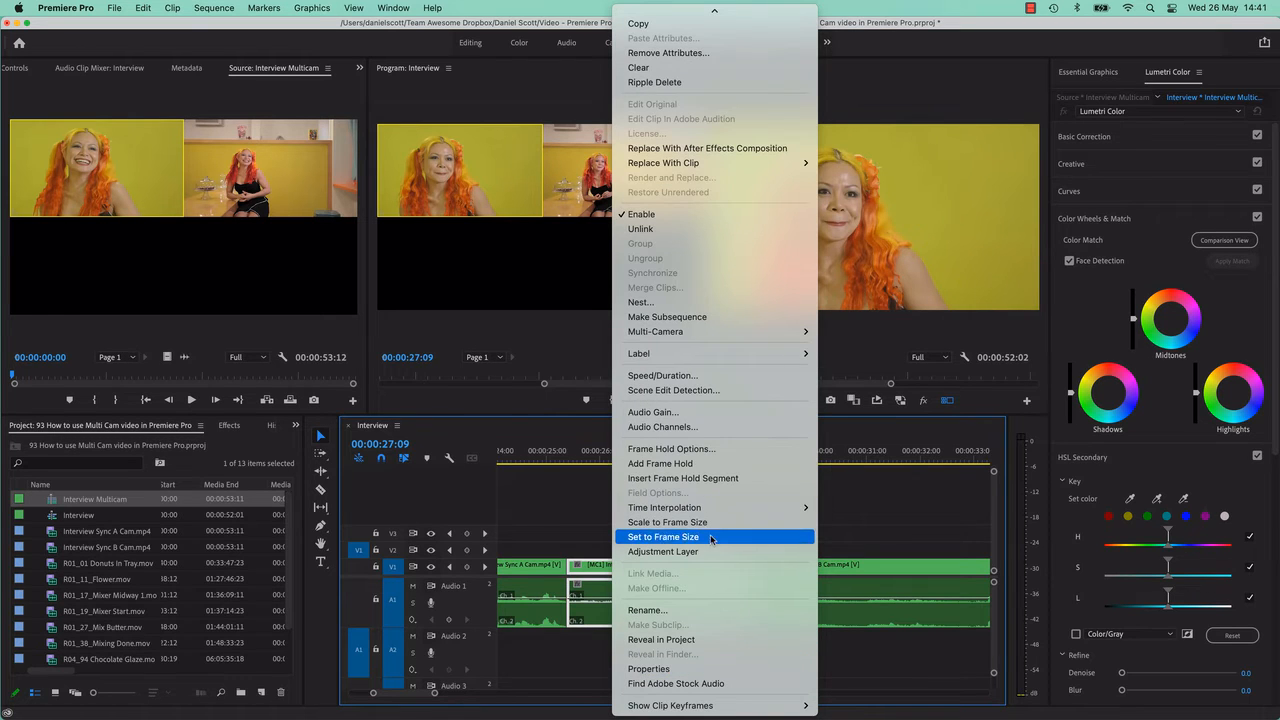
mouse_move(718, 336)
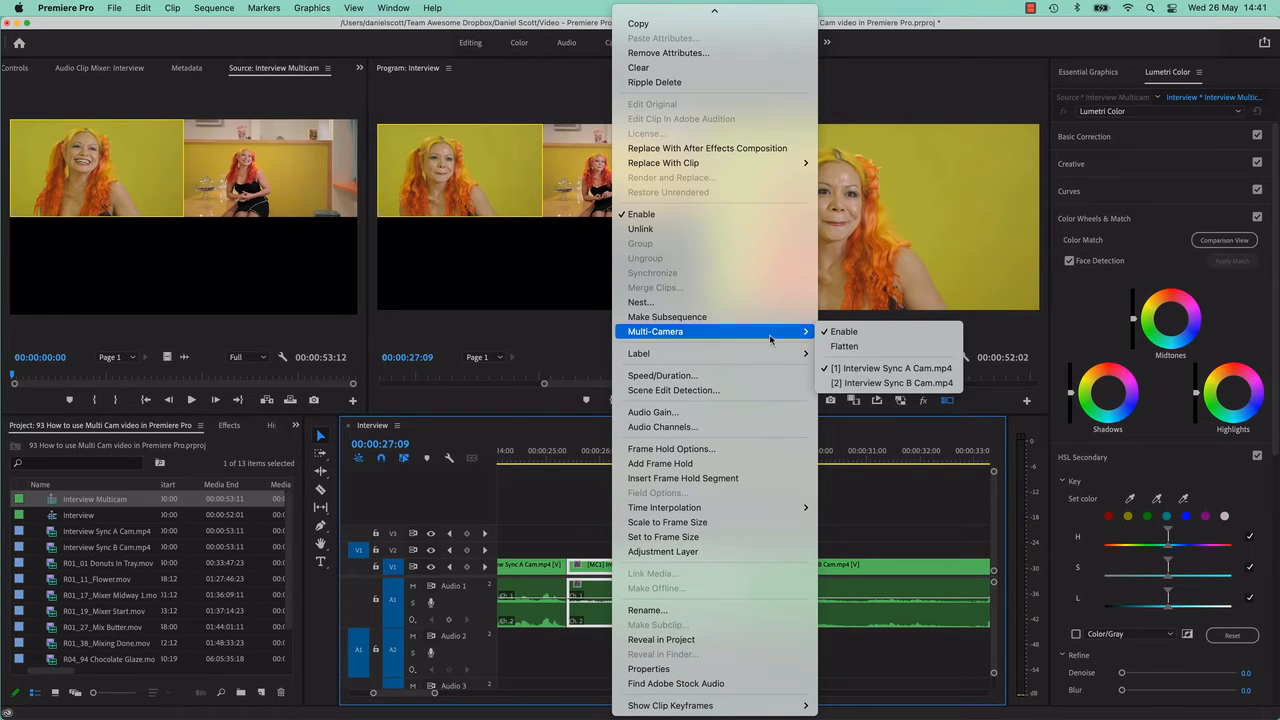
click(837, 383)
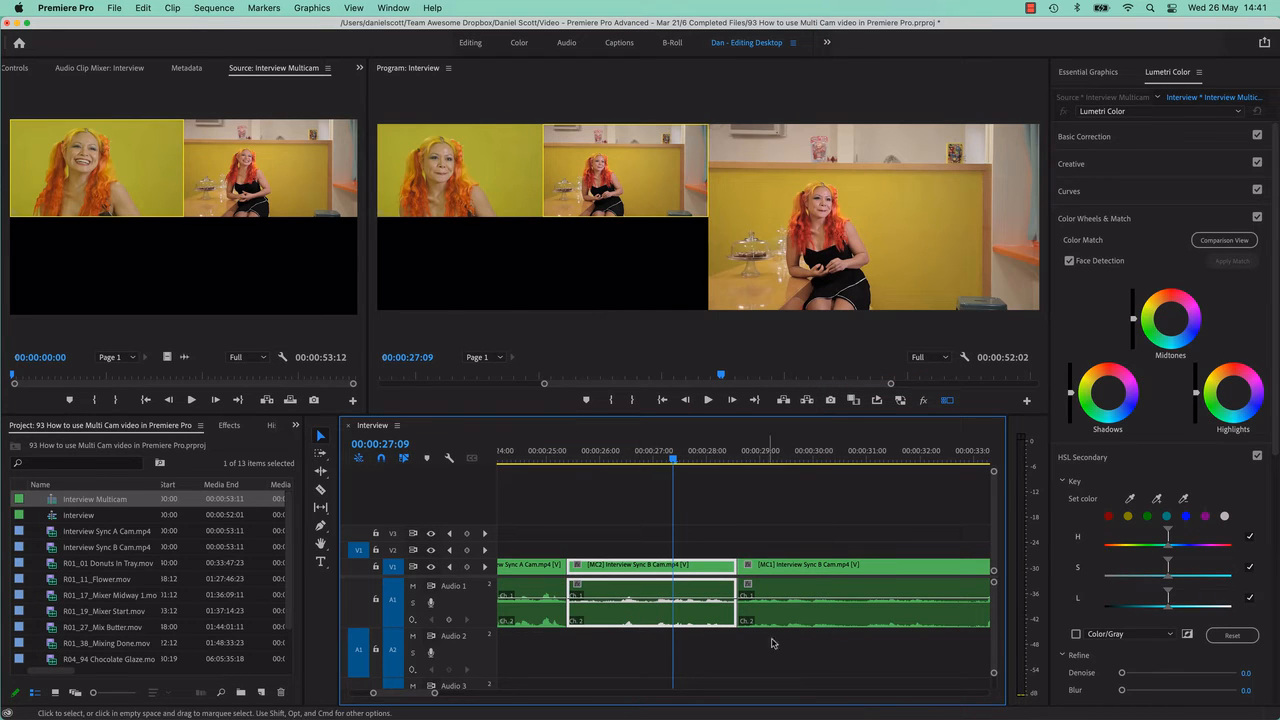
click(715, 520)
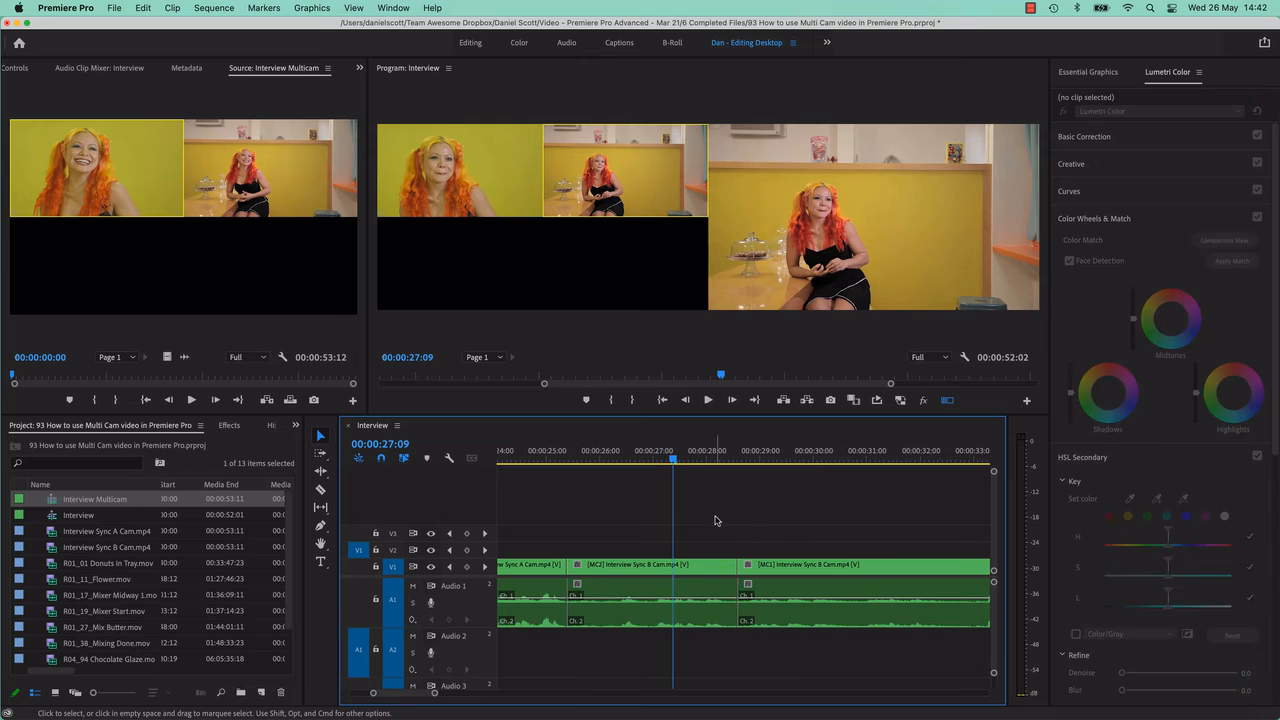
key(backslash)
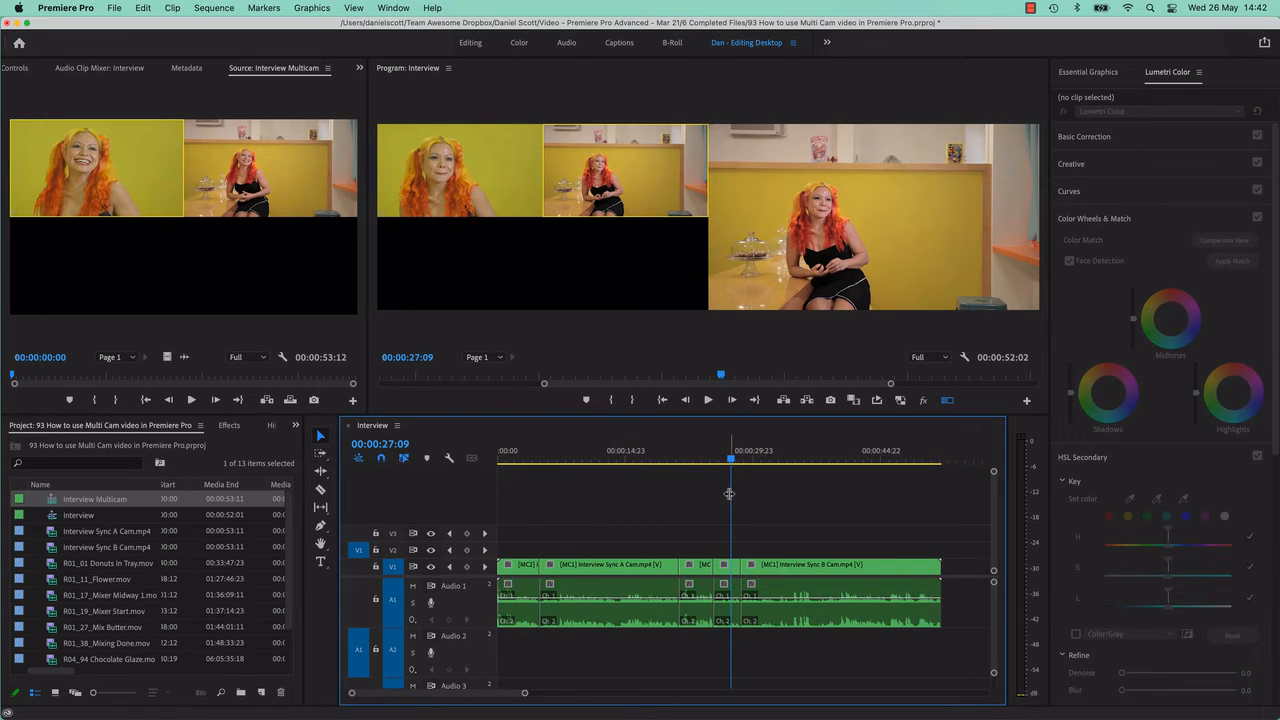
drag(665, 451, 646, 451)
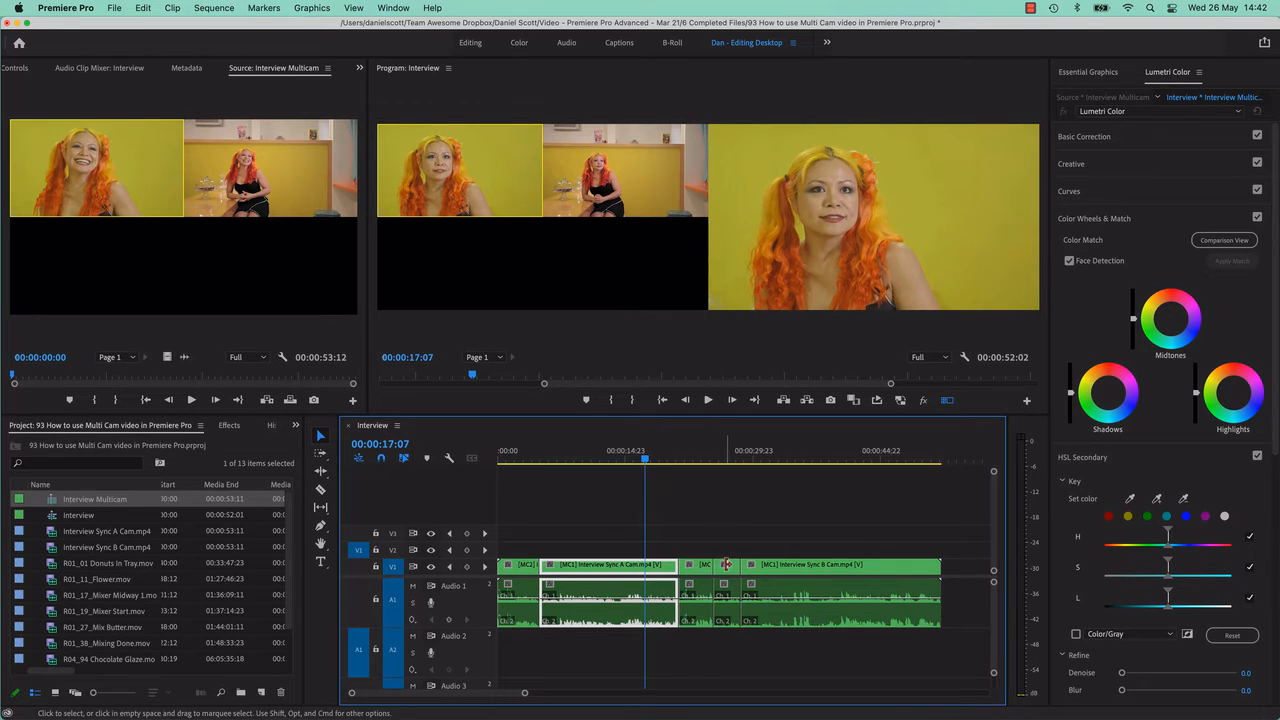
click(703, 585)
click(726, 572)
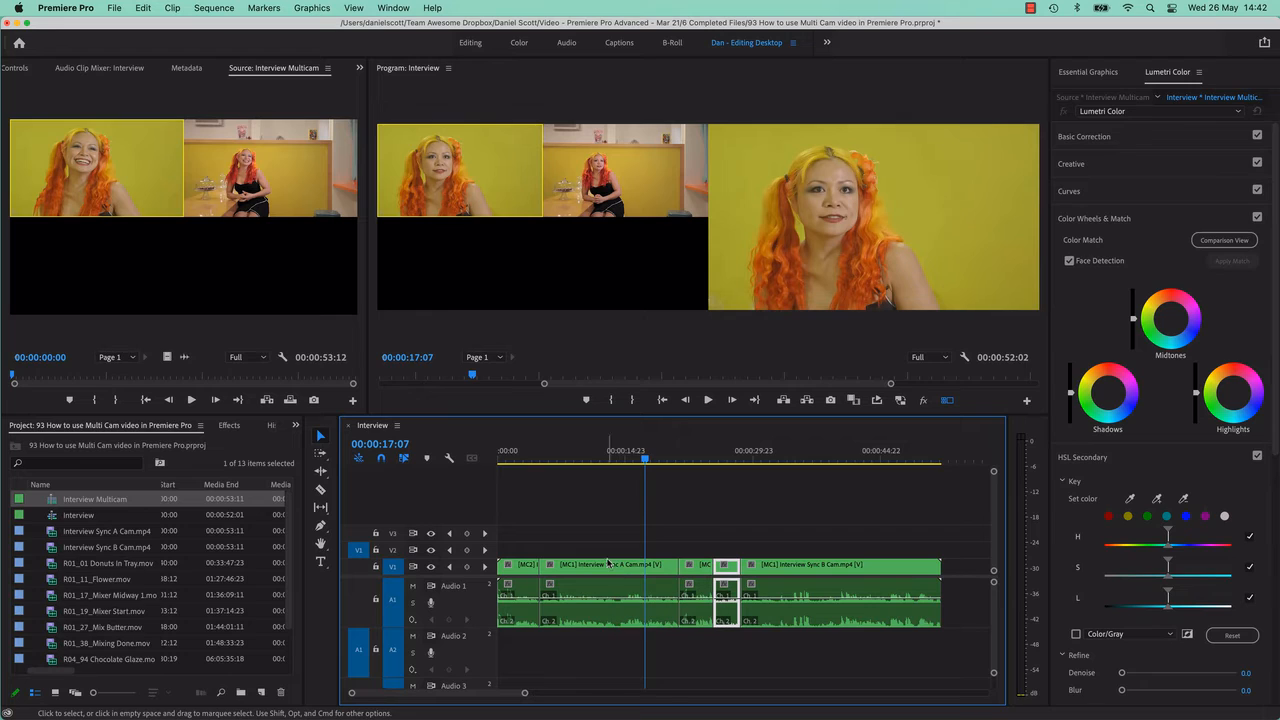
Step: Open the Interview Multicam source sequence in the timeline and deselect its clips
click(75, 516)
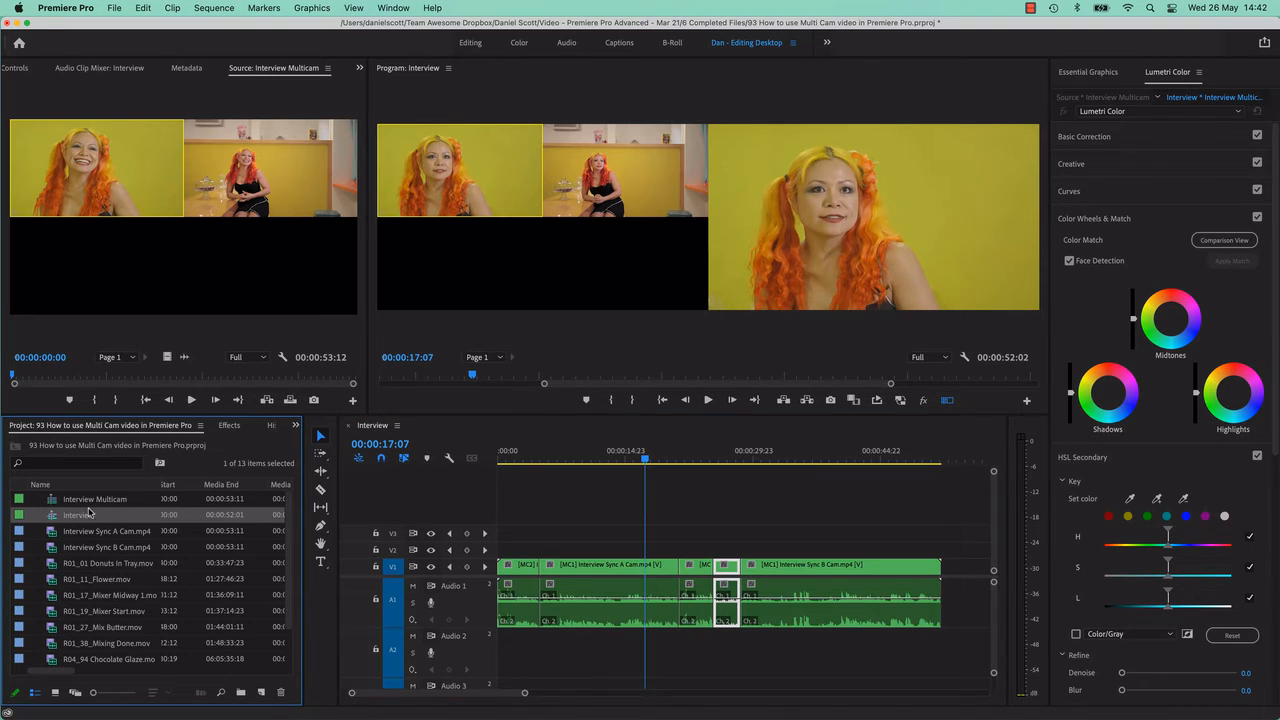
click(100, 500)
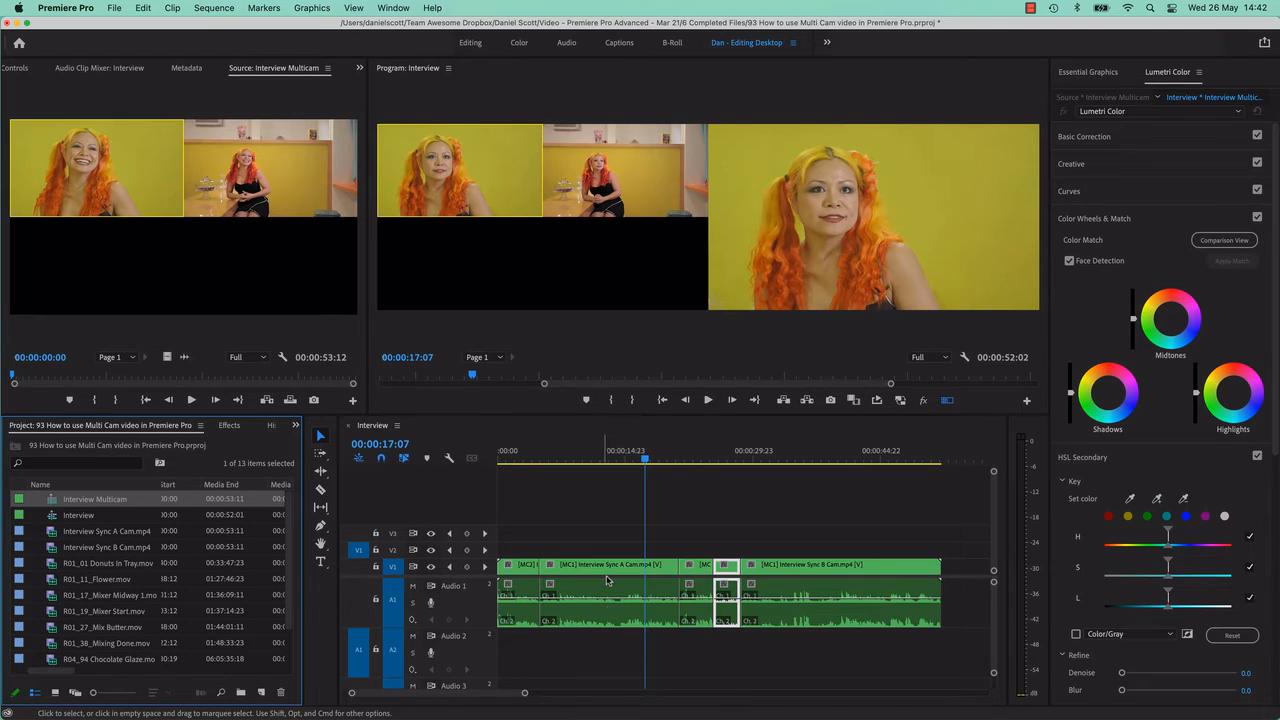
right_click(97, 503)
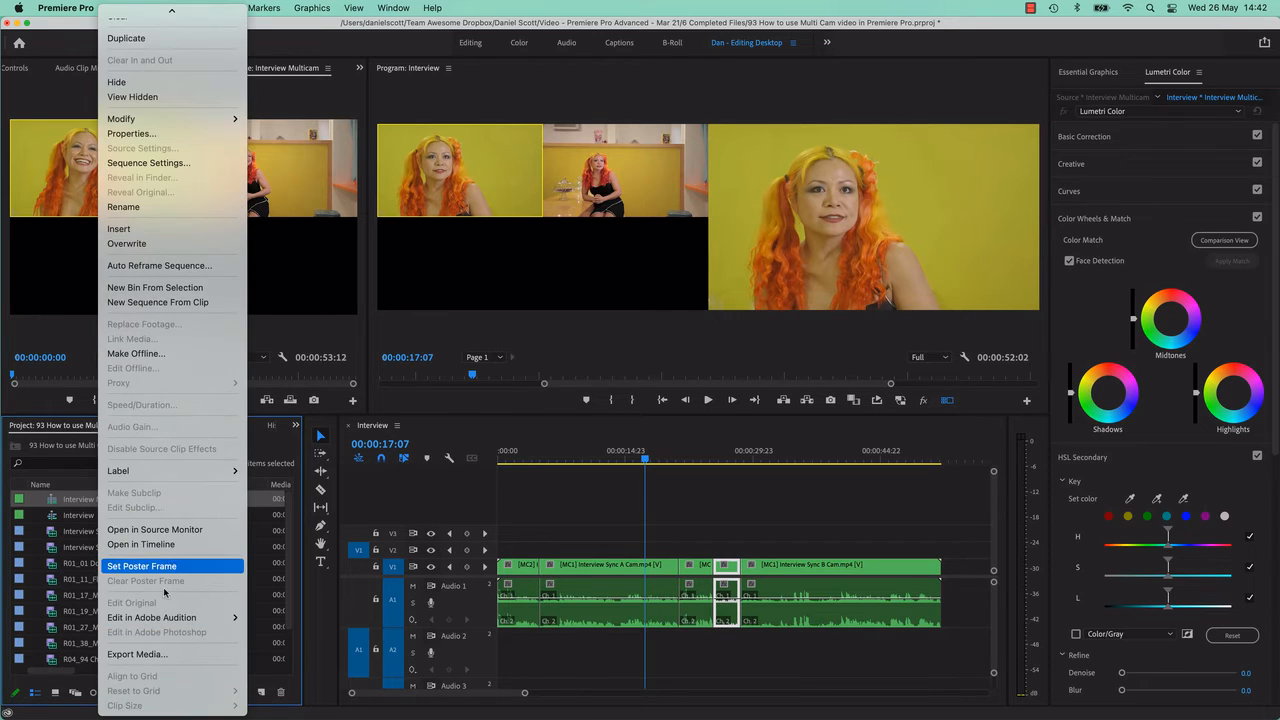
click(127, 546)
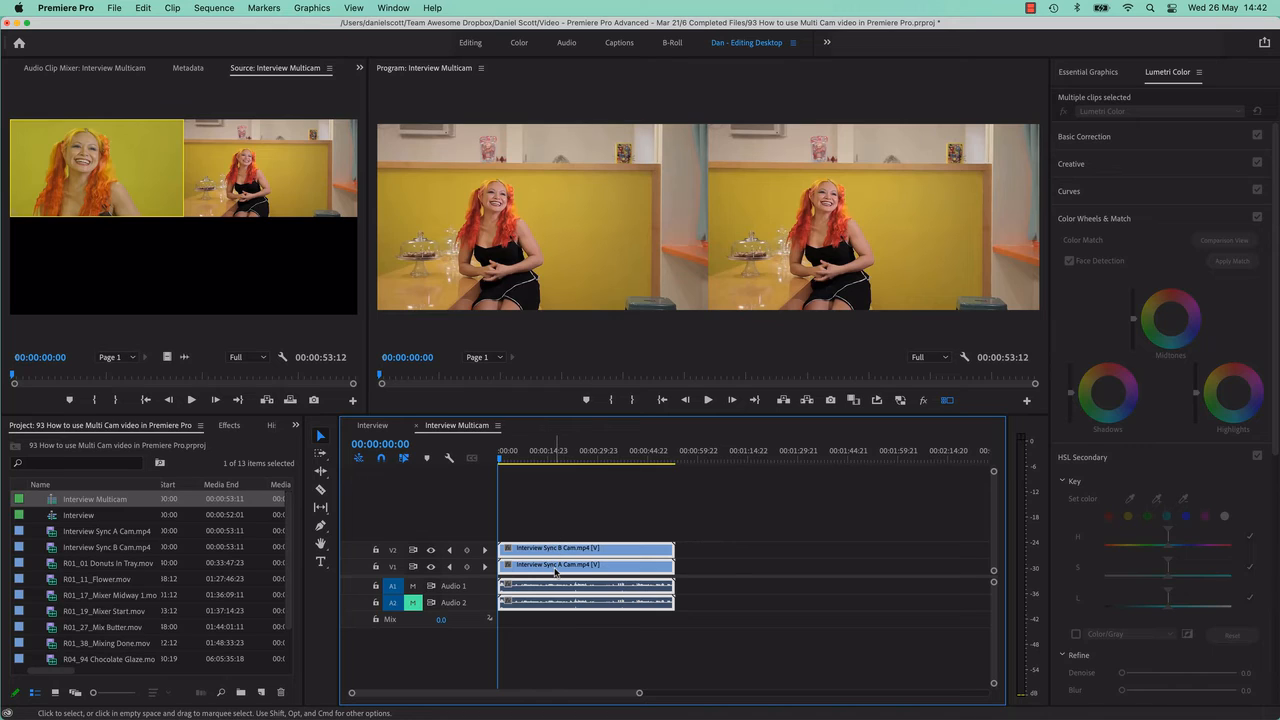
click(565, 513)
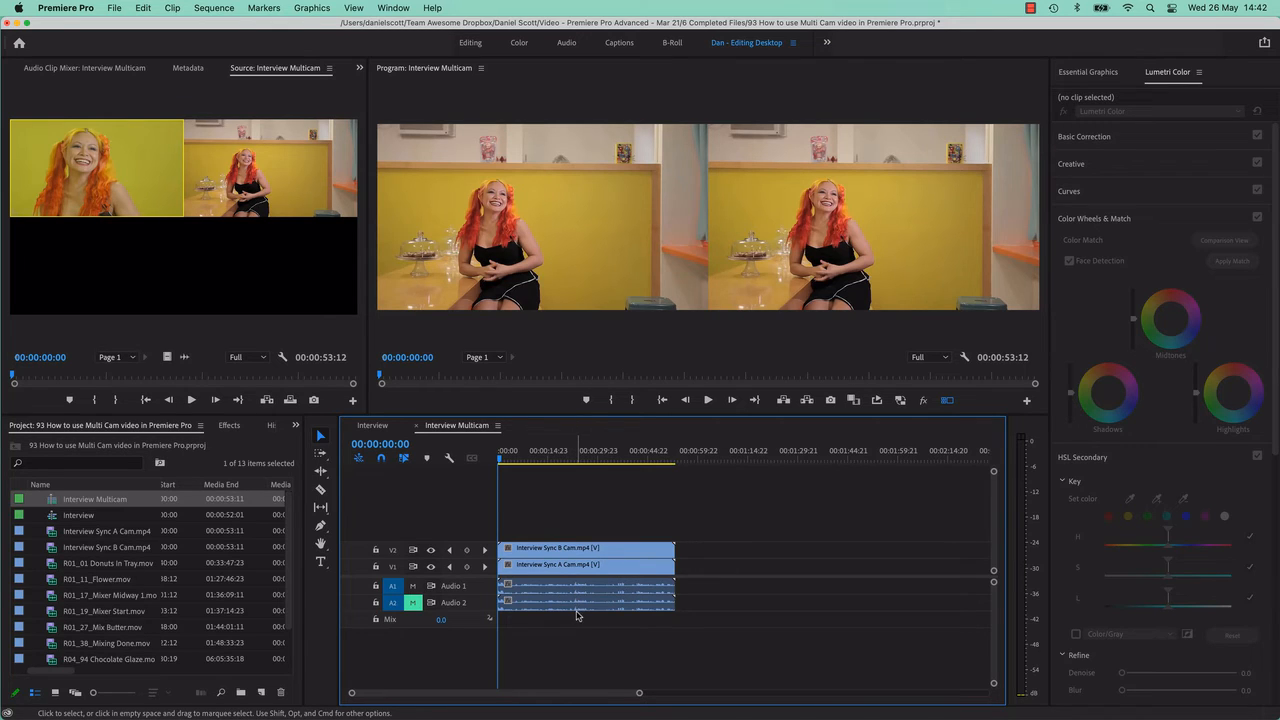
Step: Try muting Audio 1 and unmuting Audio 2, and return both tracks to their previous mute settings
click(414, 587)
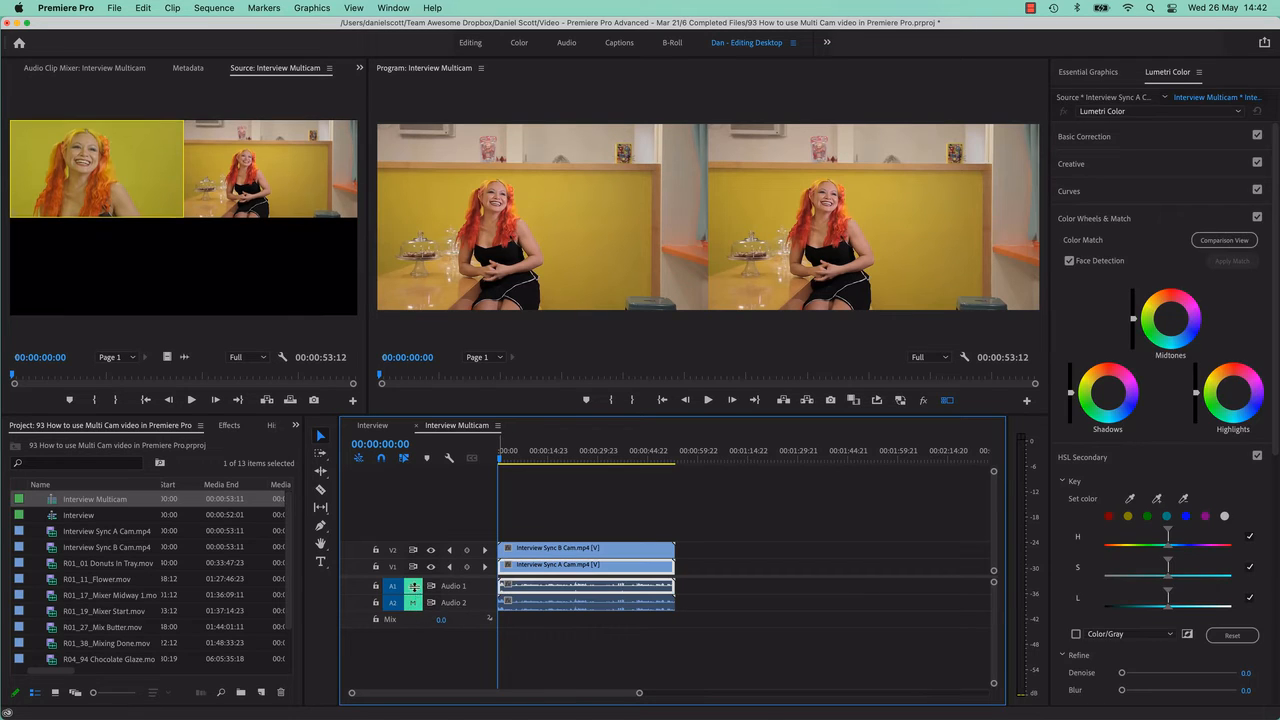
click(414, 603)
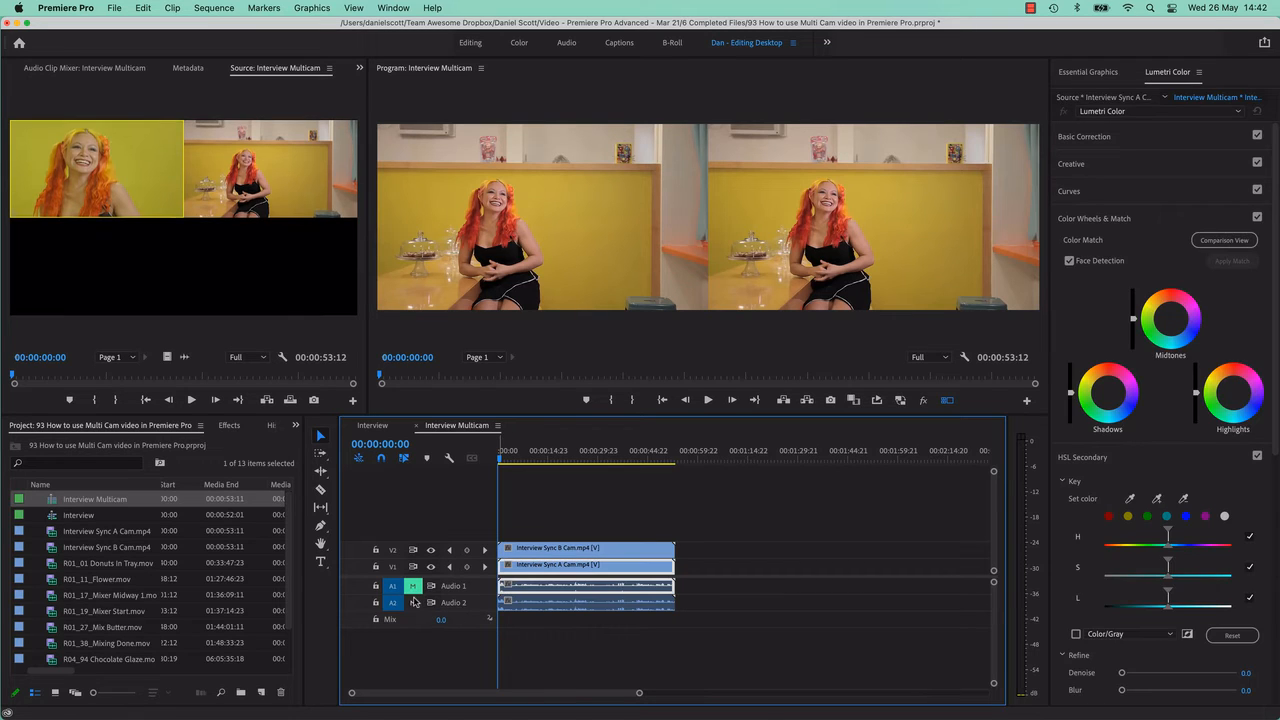
click(412, 602)
click(412, 586)
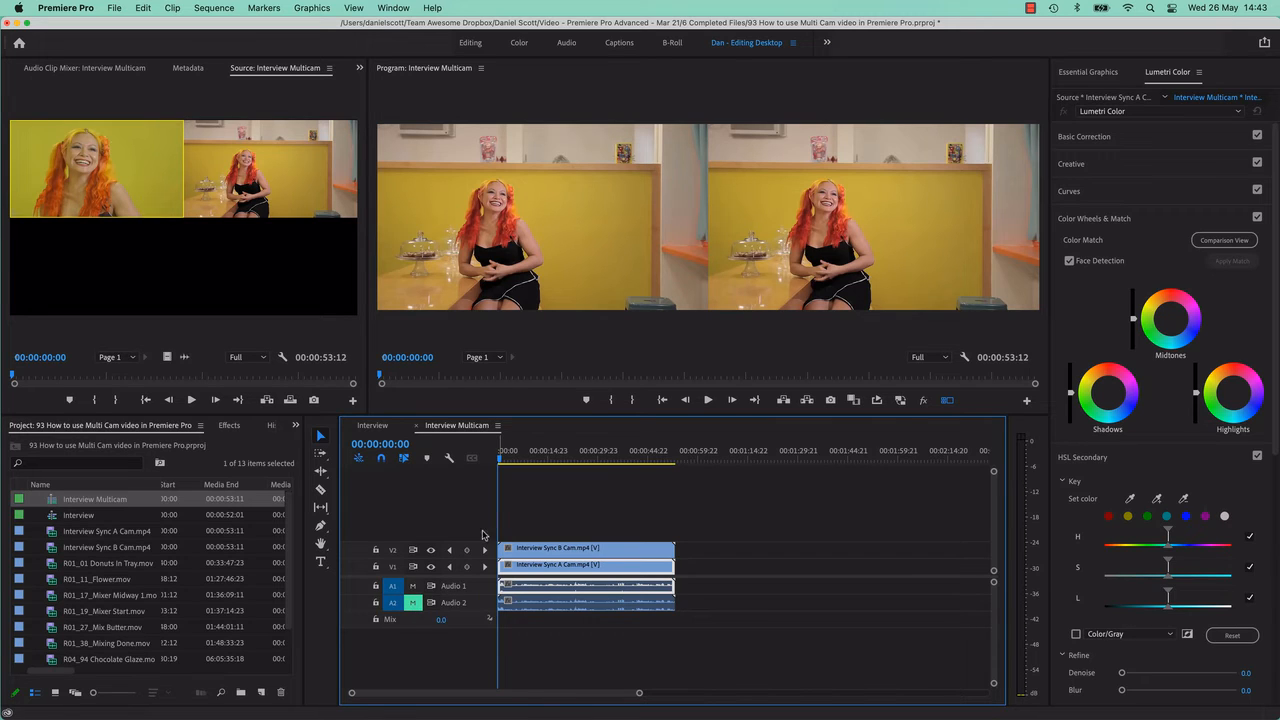
Step: Trim the start of the Interview Sync B Cam clip to 00:00:16:09 and preview both sides of the cut
click(546, 548)
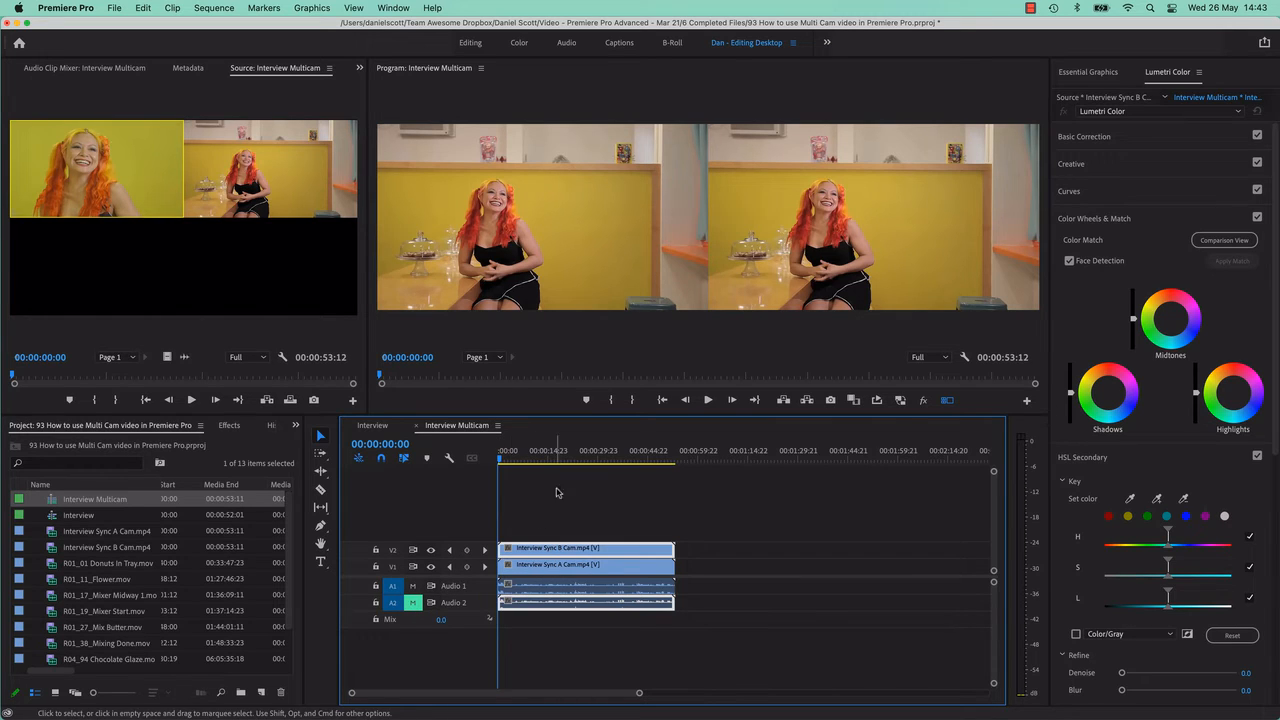
click(551, 445)
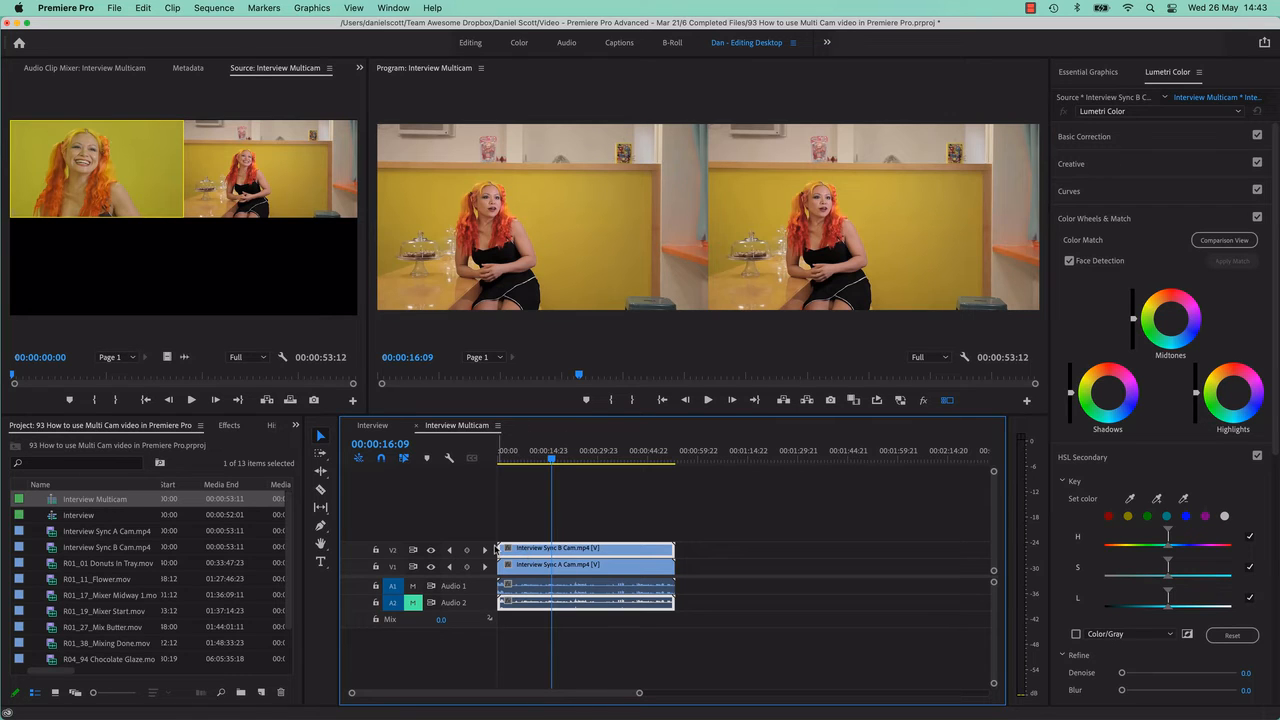
drag(499, 549, 555, 551)
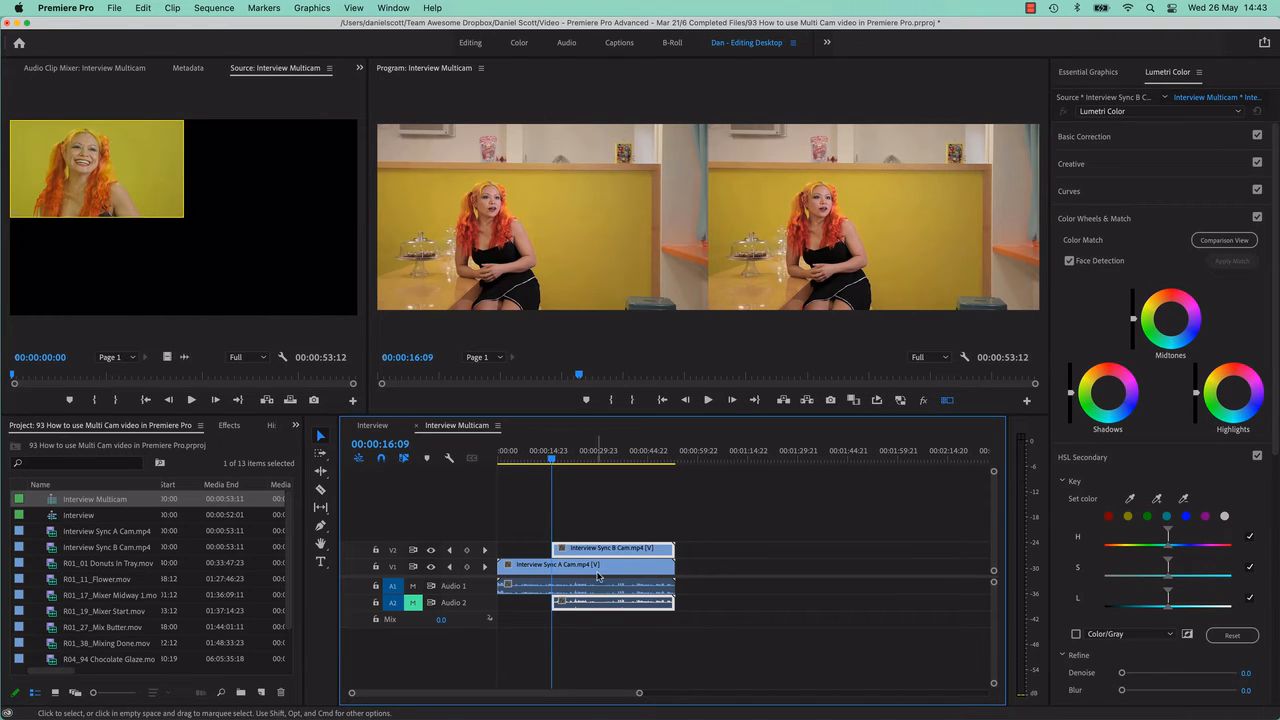
click(526, 452)
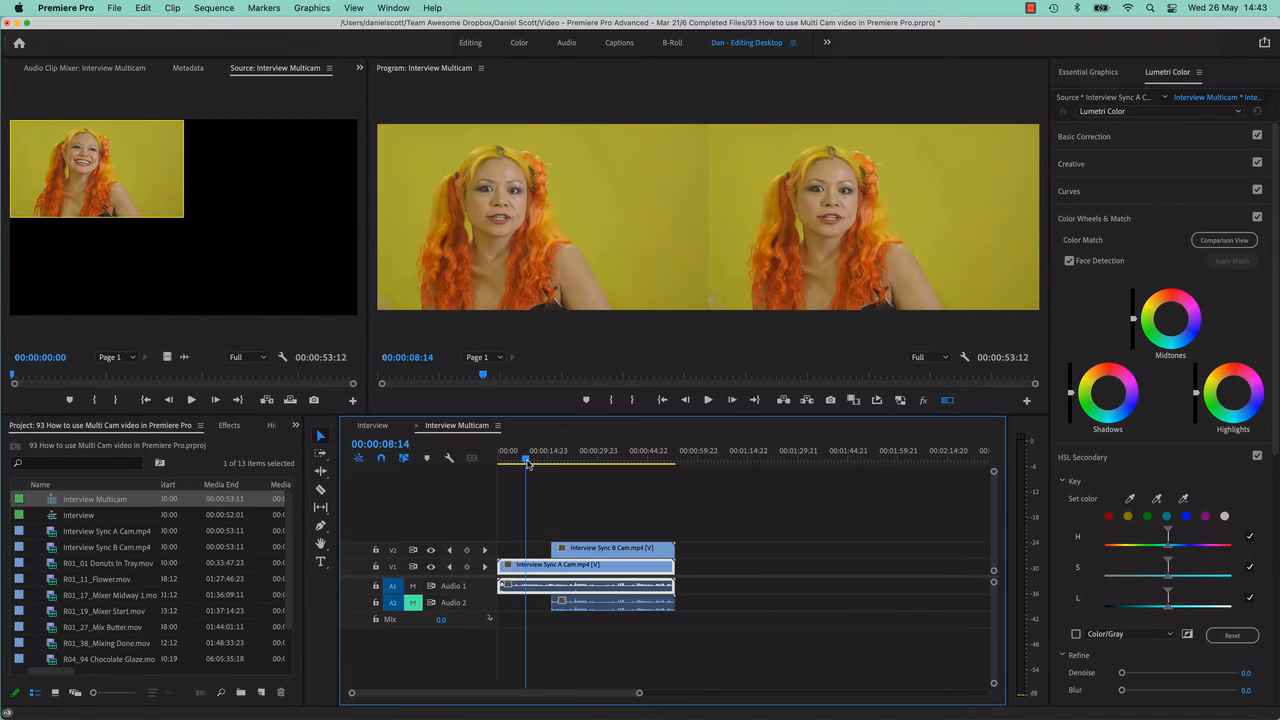
drag(528, 463, 603, 450)
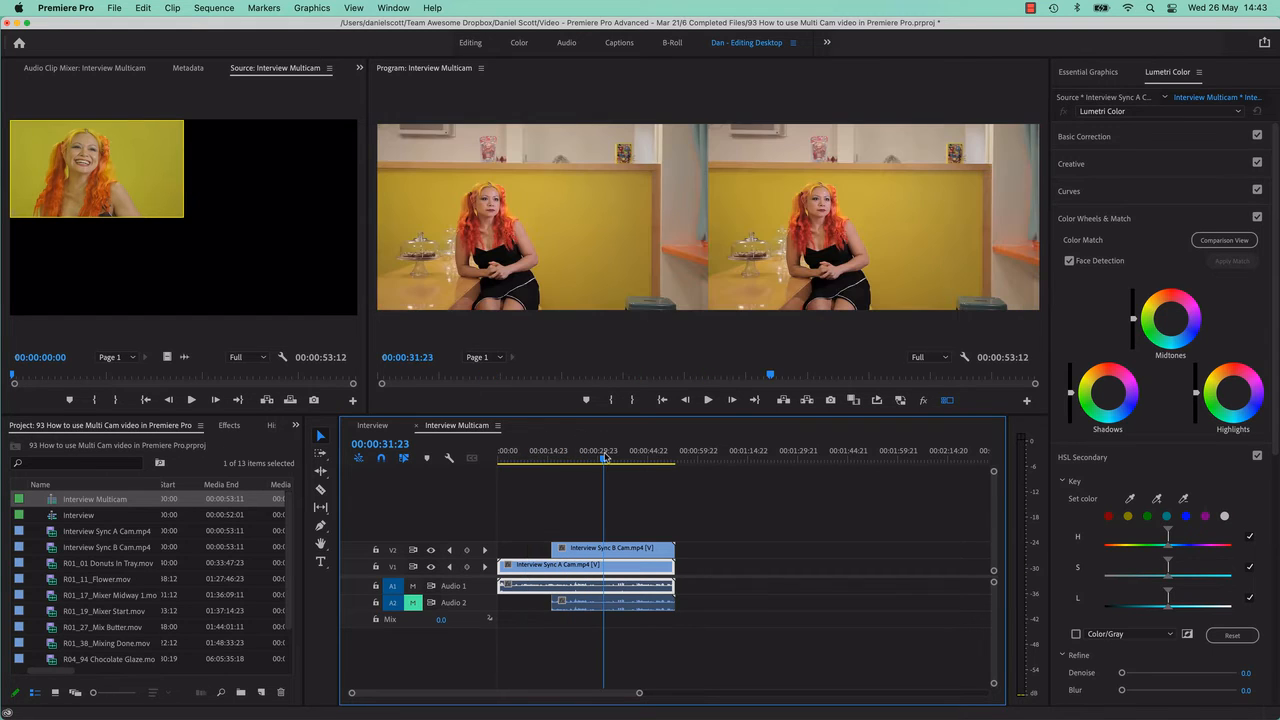
Step: Turn off the Program Monitor's multi-camera view and check the B Cam clip by hiding and showing track V2
click(620, 549)
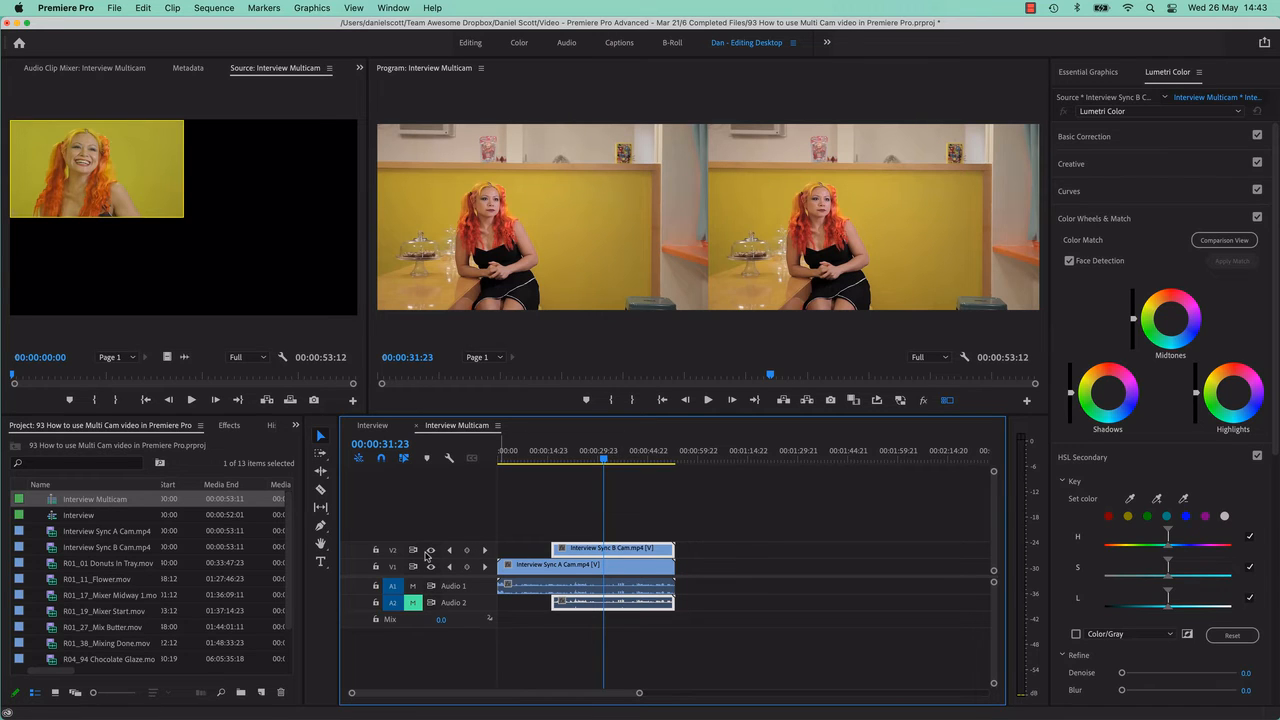
click(430, 551)
click(430, 551)
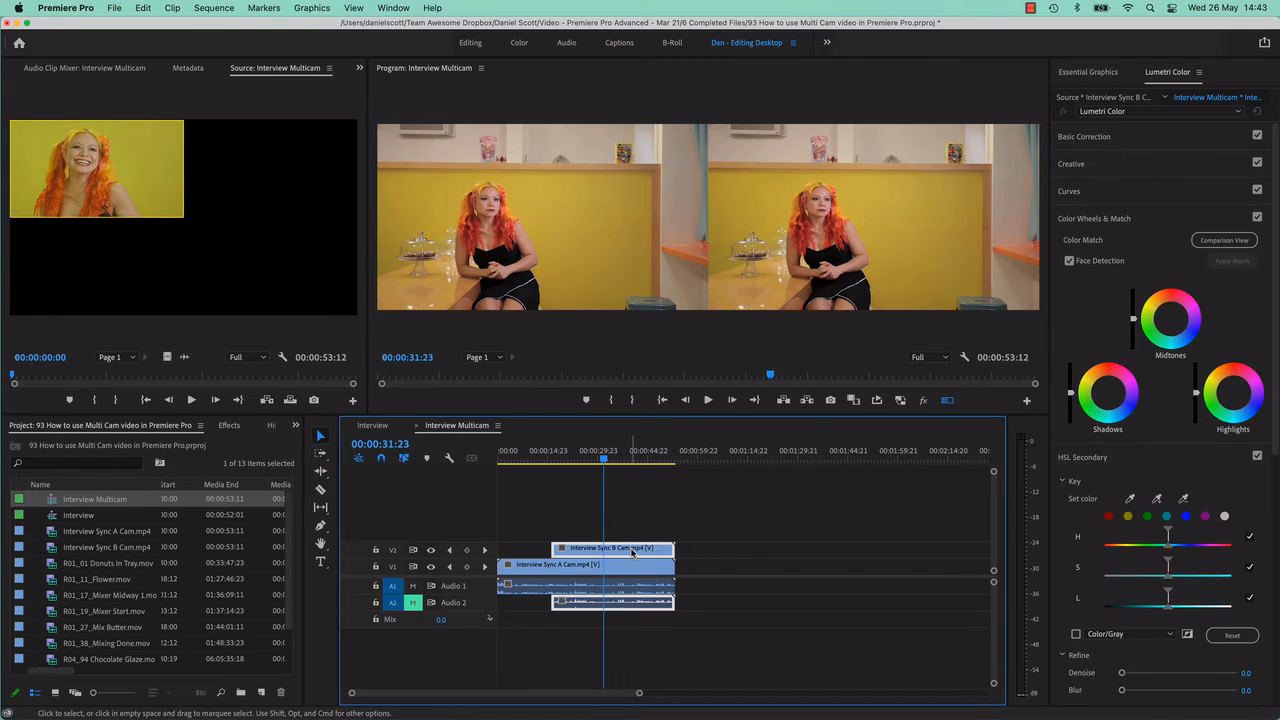
click(948, 401)
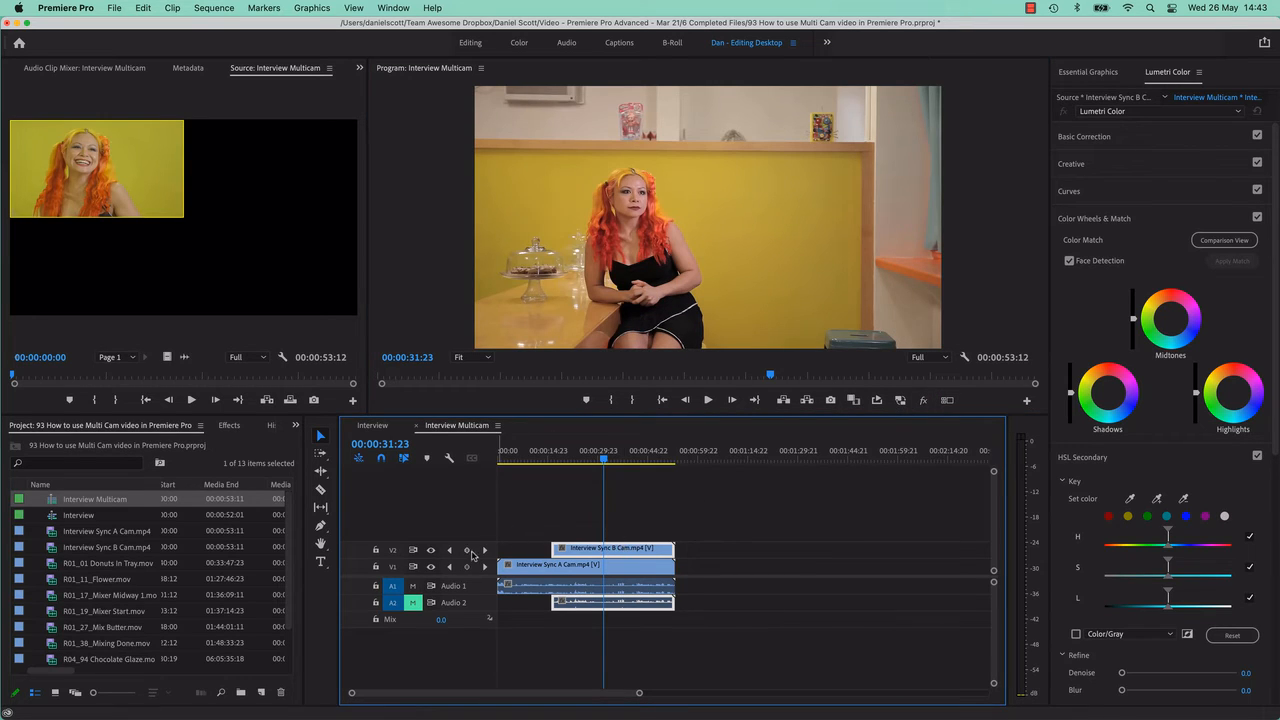
click(430, 550)
click(430, 551)
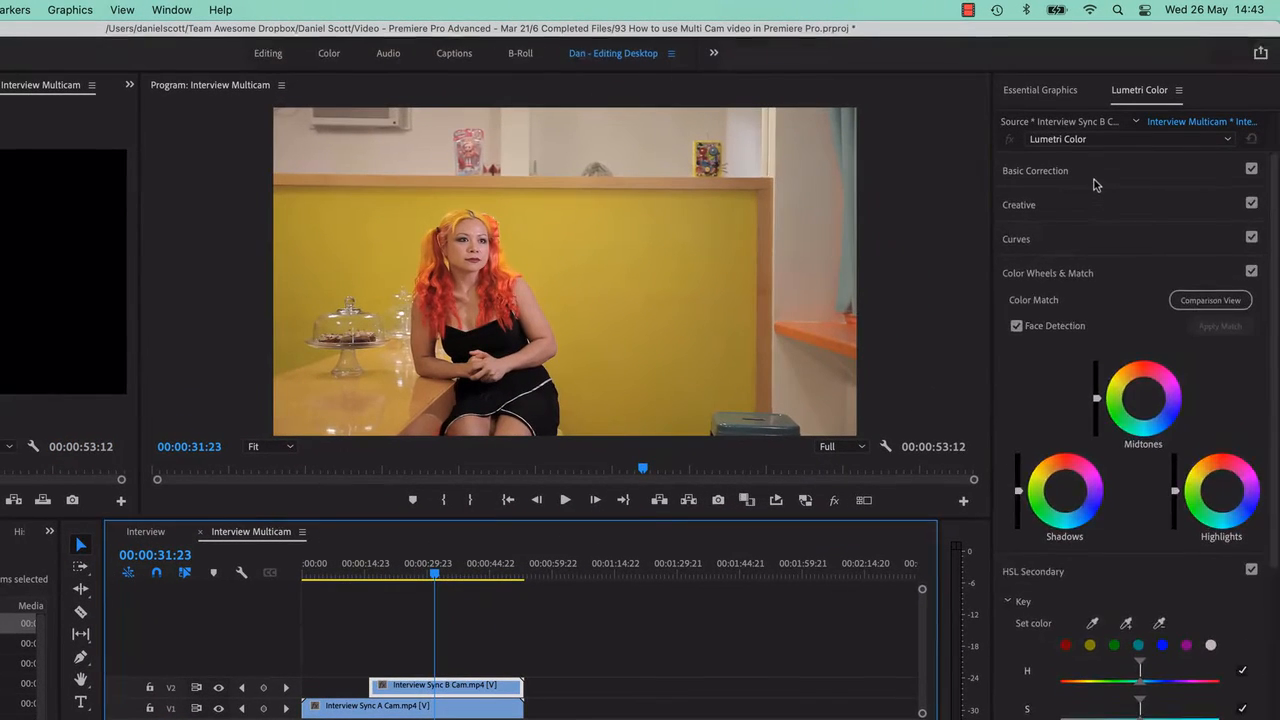
Step: Apply the automatic Basic Correction to the Interview Sync B Cam clip and collapse that section
click(1095, 185)
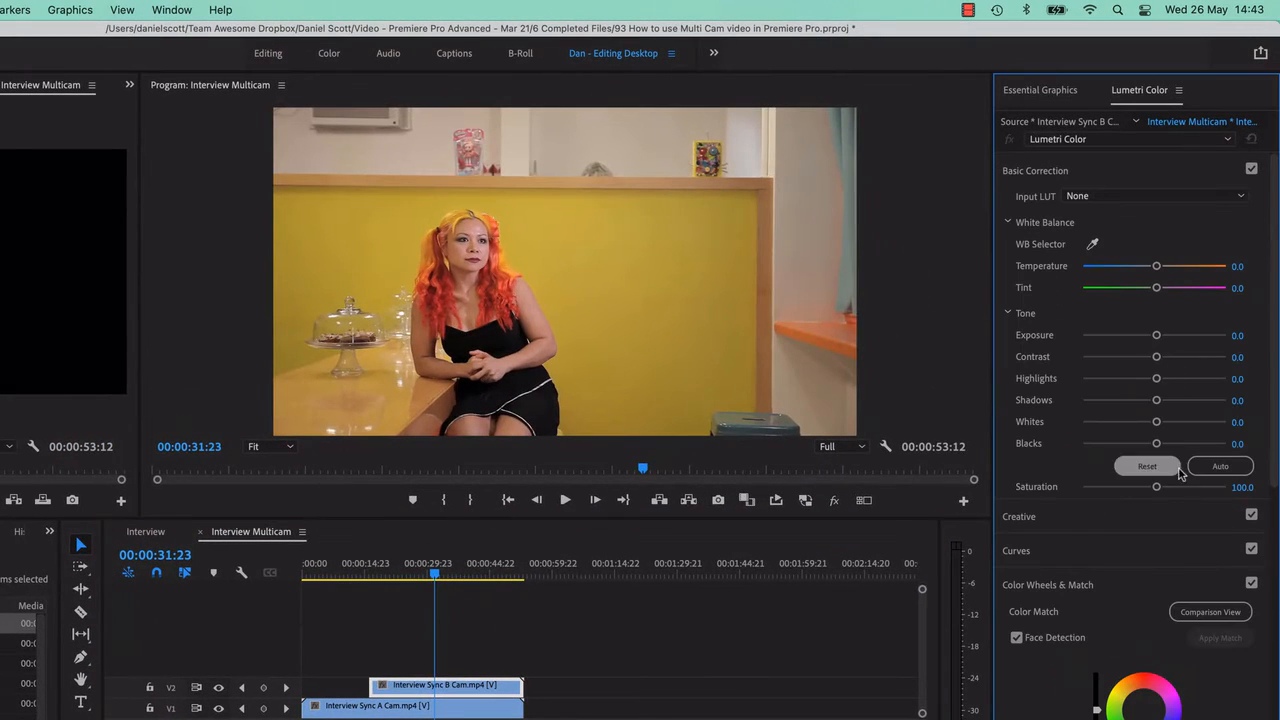
click(1215, 468)
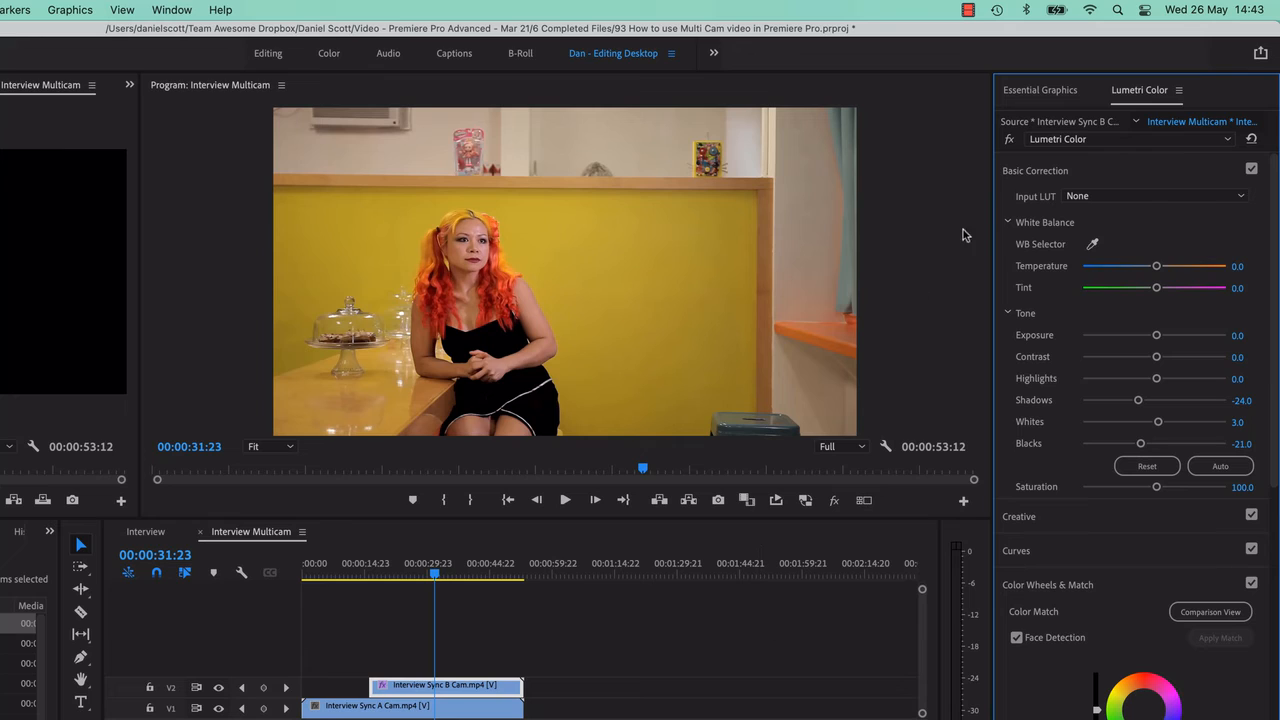
click(1134, 170)
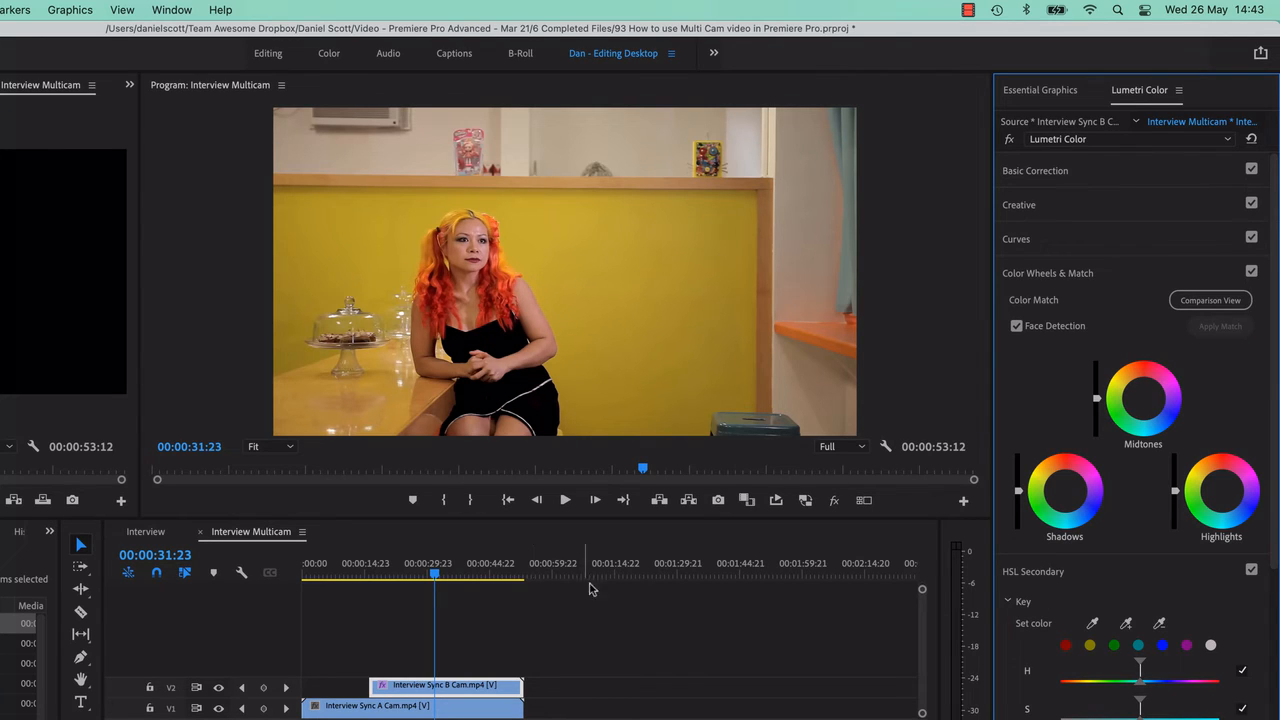
Step: Show the A Cam frame at 00:00:09:00 in Comparison View and set the reference position to 00:00:27:16
click(345, 568)
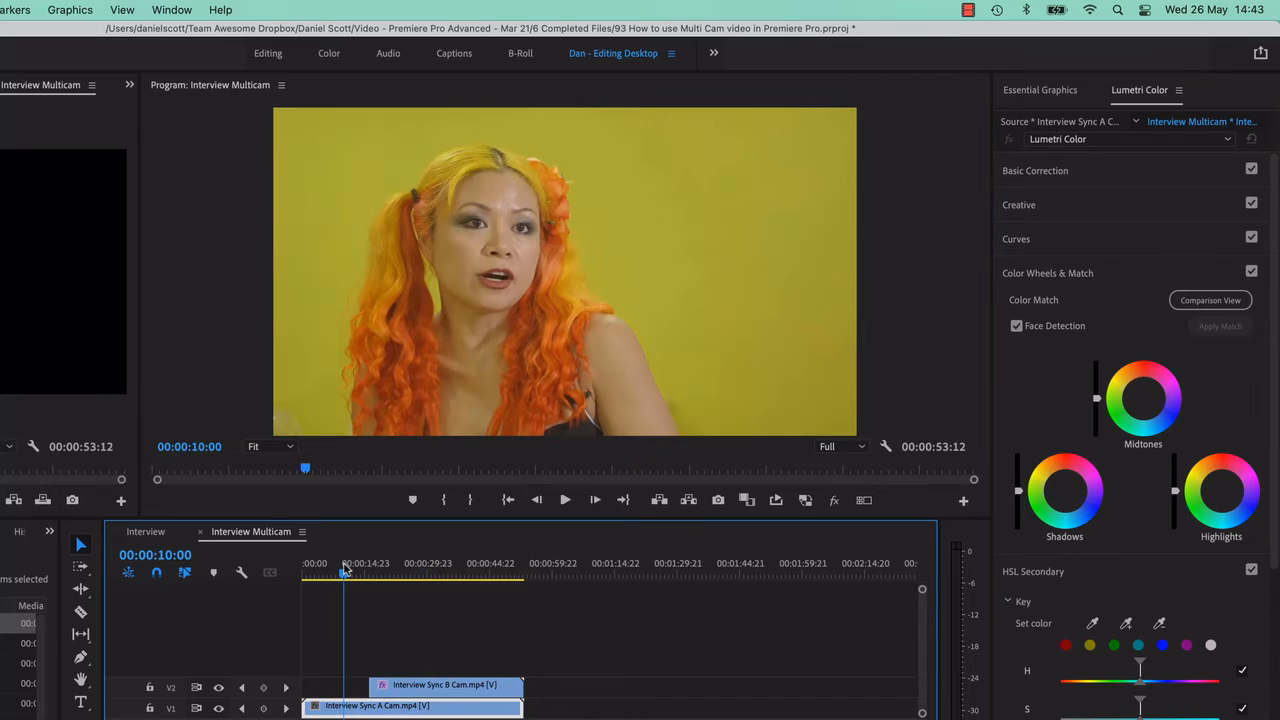
click(404, 575)
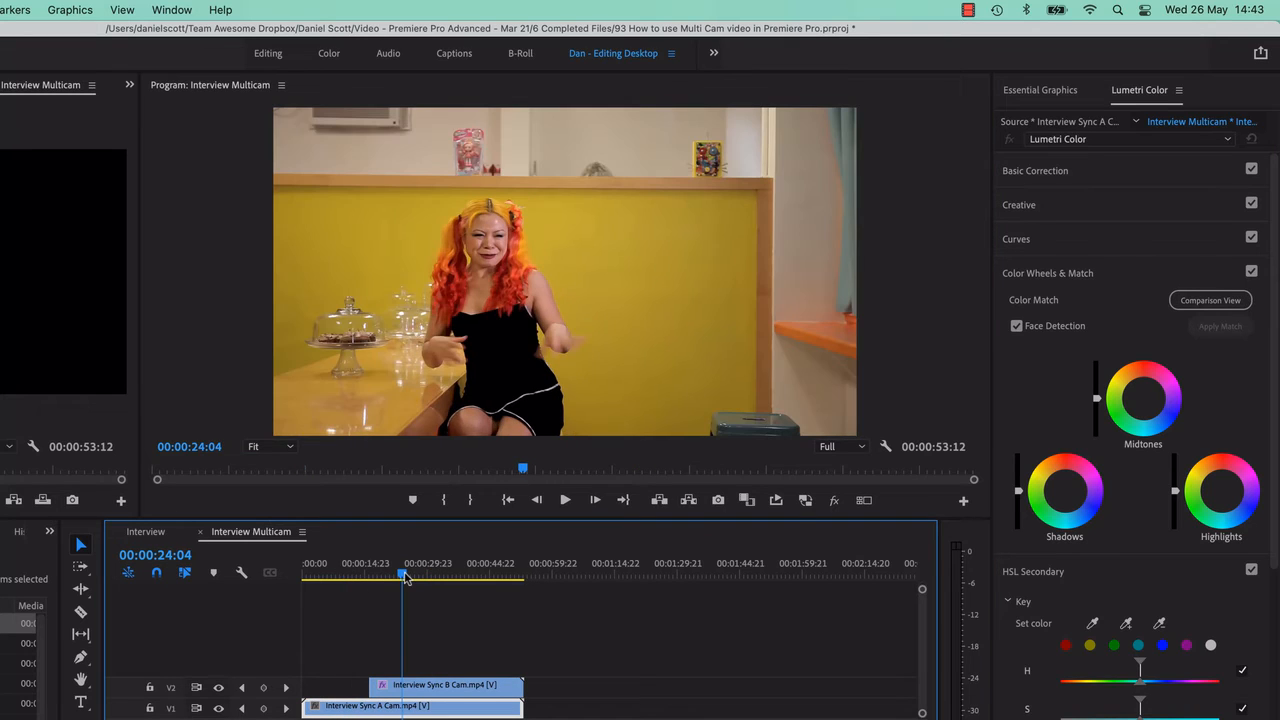
click(340, 572)
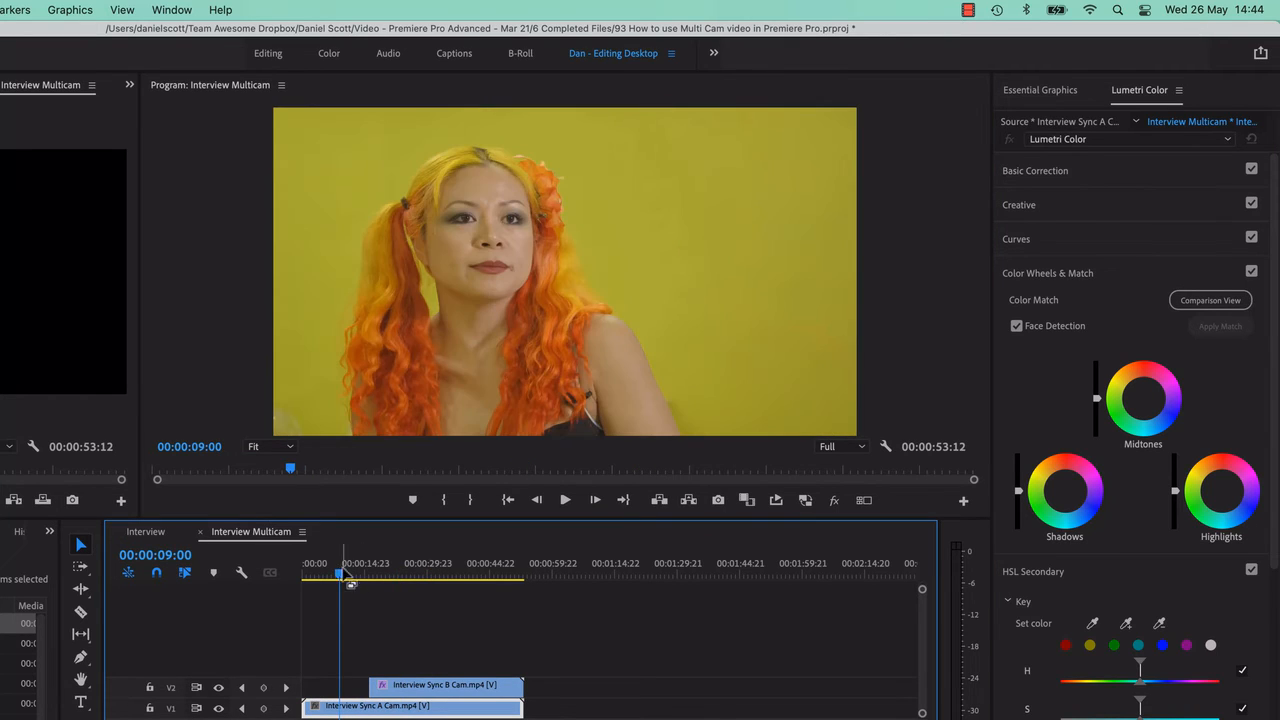
click(1124, 280)
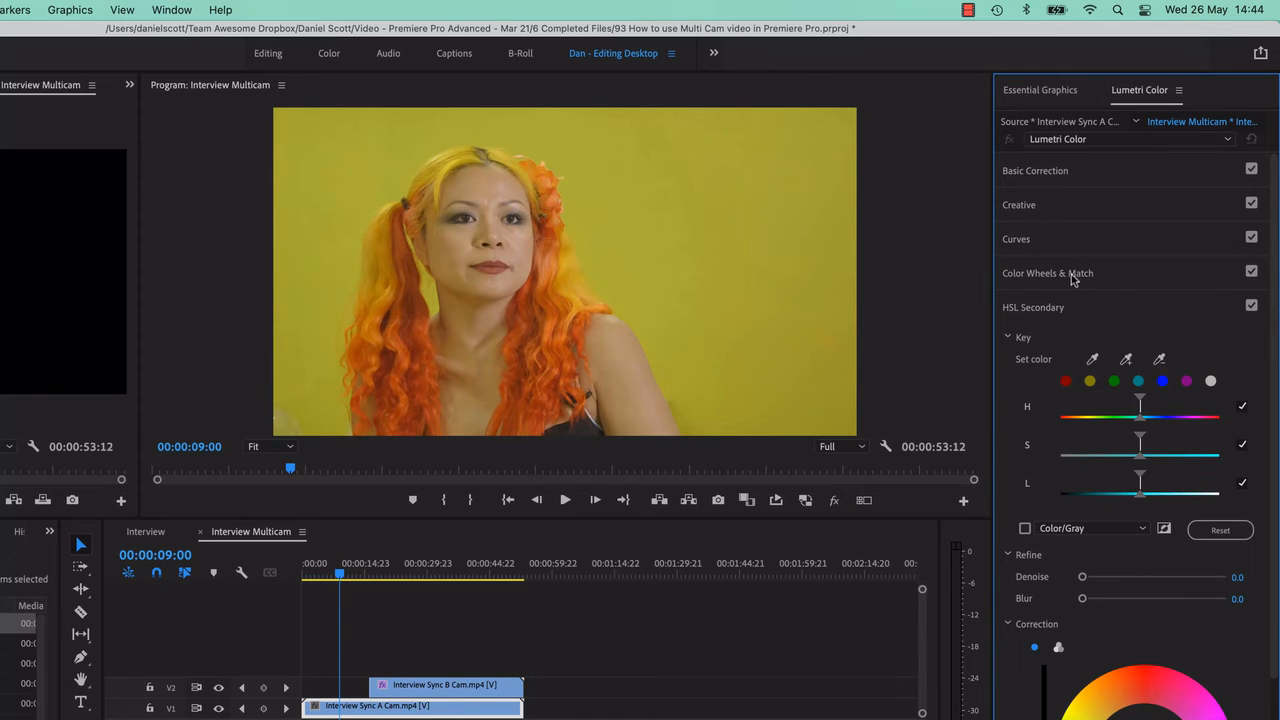
click(1128, 283)
click(1210, 300)
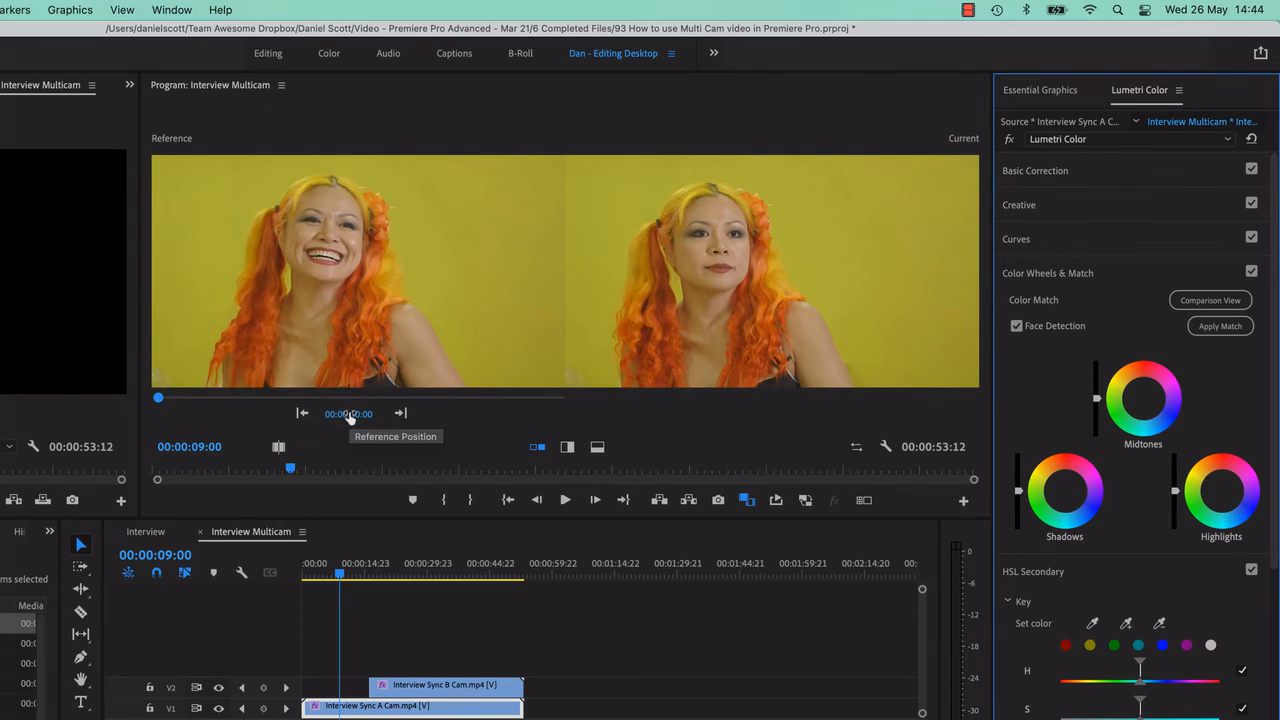
mouse_move(350, 414)
mouse_down()
mouse_move(566, 421)
mouse_move(354, 421)
mouse_up()
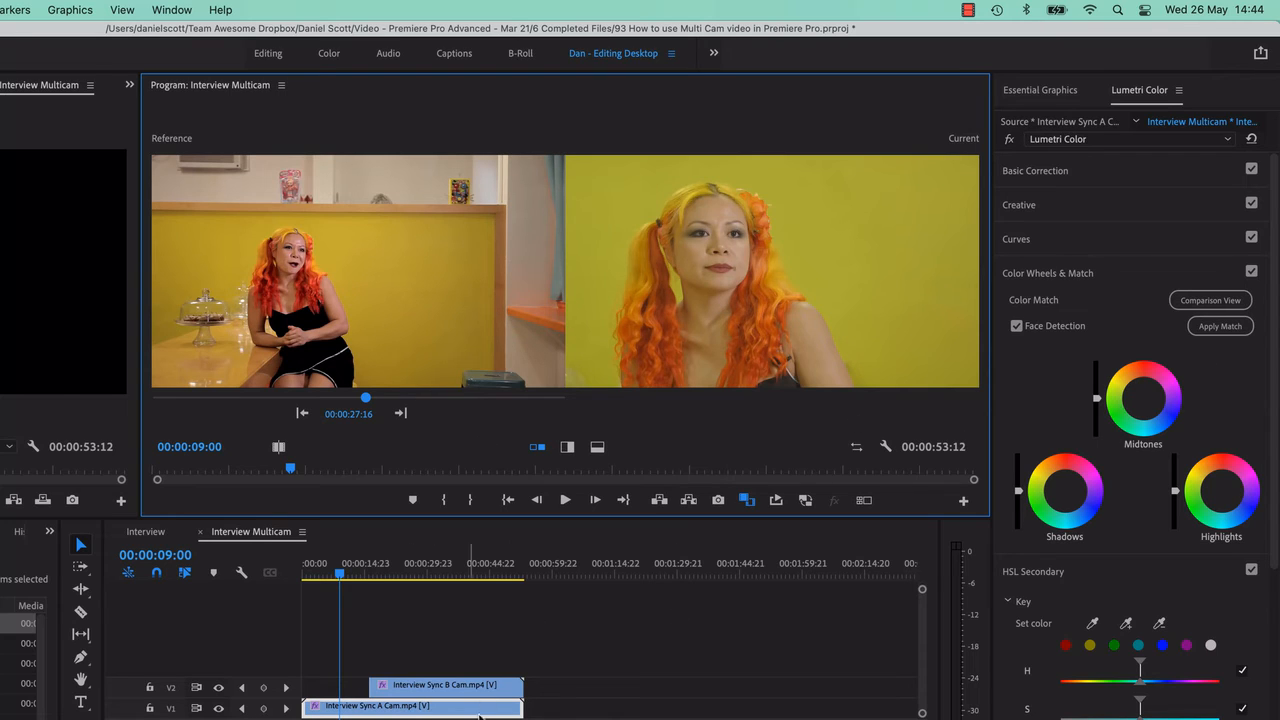
Step: Try matching the Interview Sync B Cam clip at 00:00:33:09 to the A Cam reference frame at 00:00:06:21, and undo the match
click(441, 566)
click(457, 690)
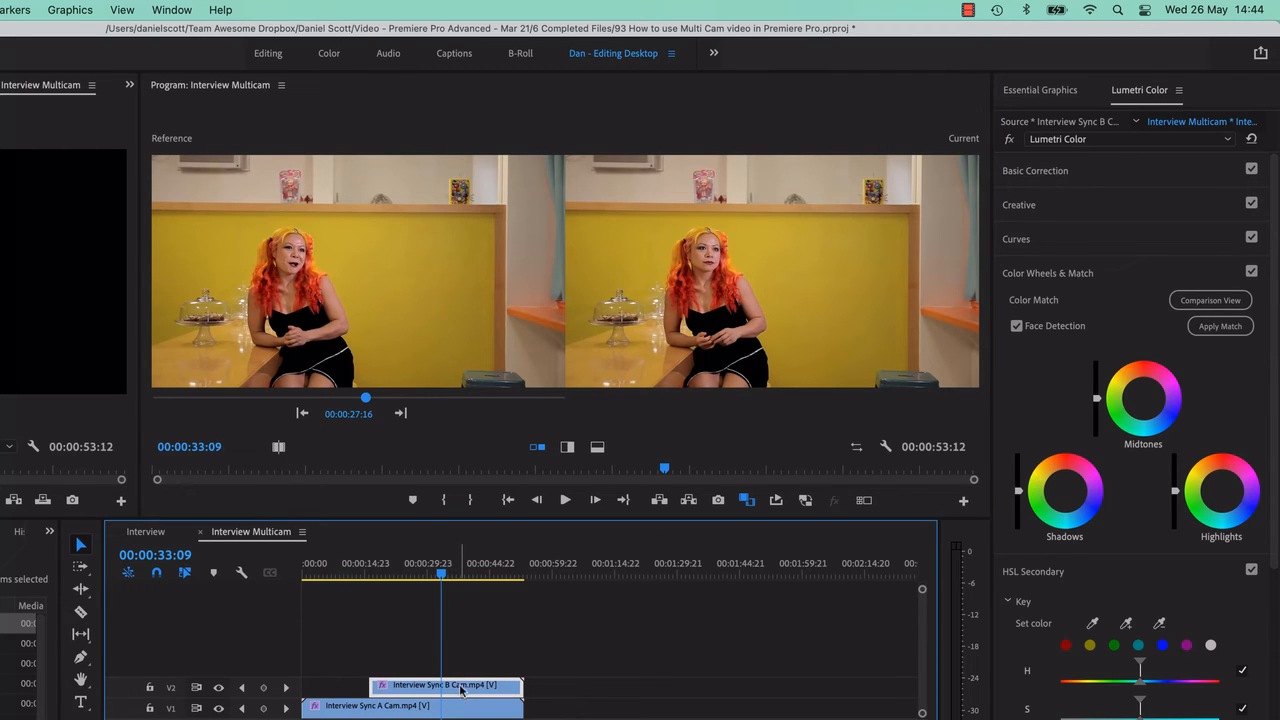
drag(365, 398, 208, 398)
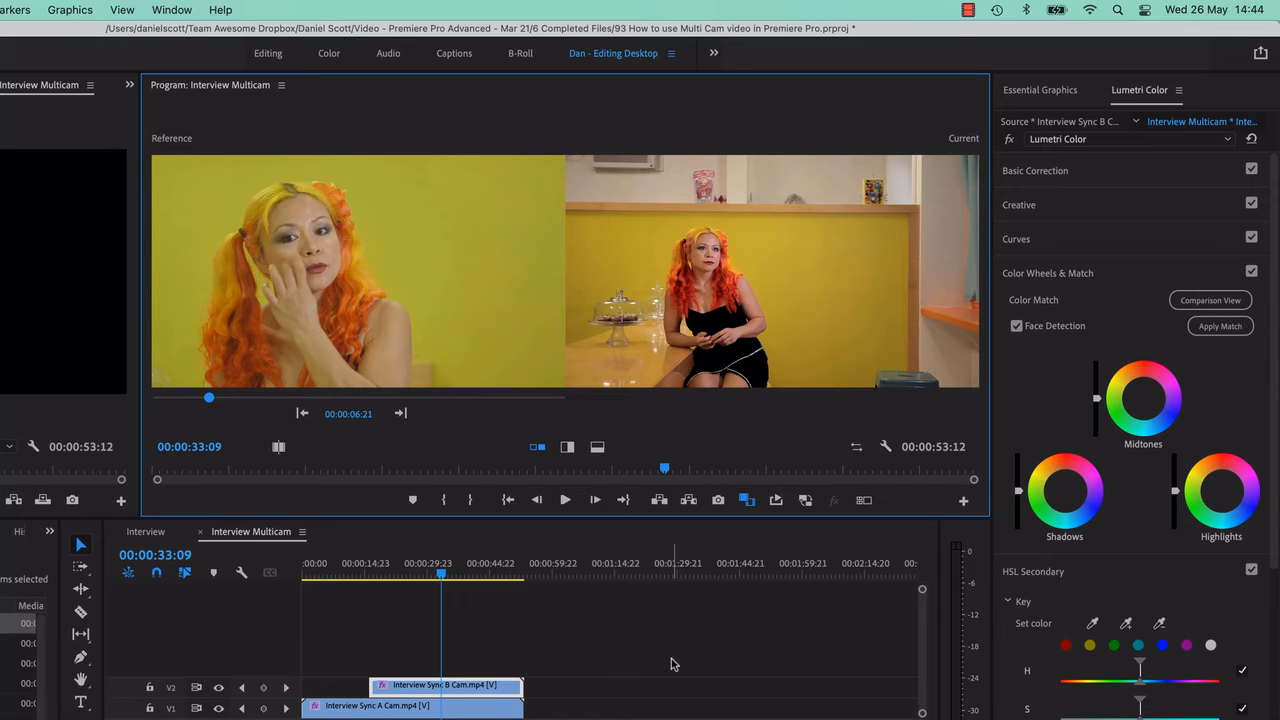
click(1216, 331)
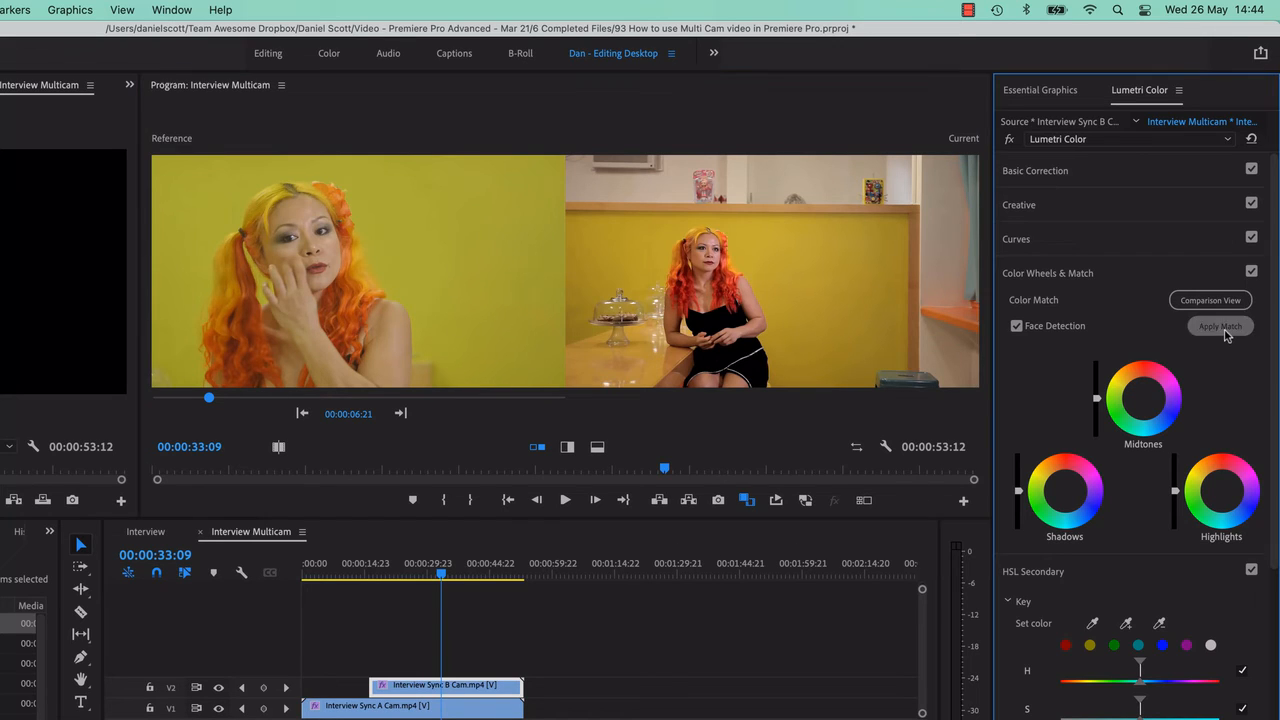
key(super+z)
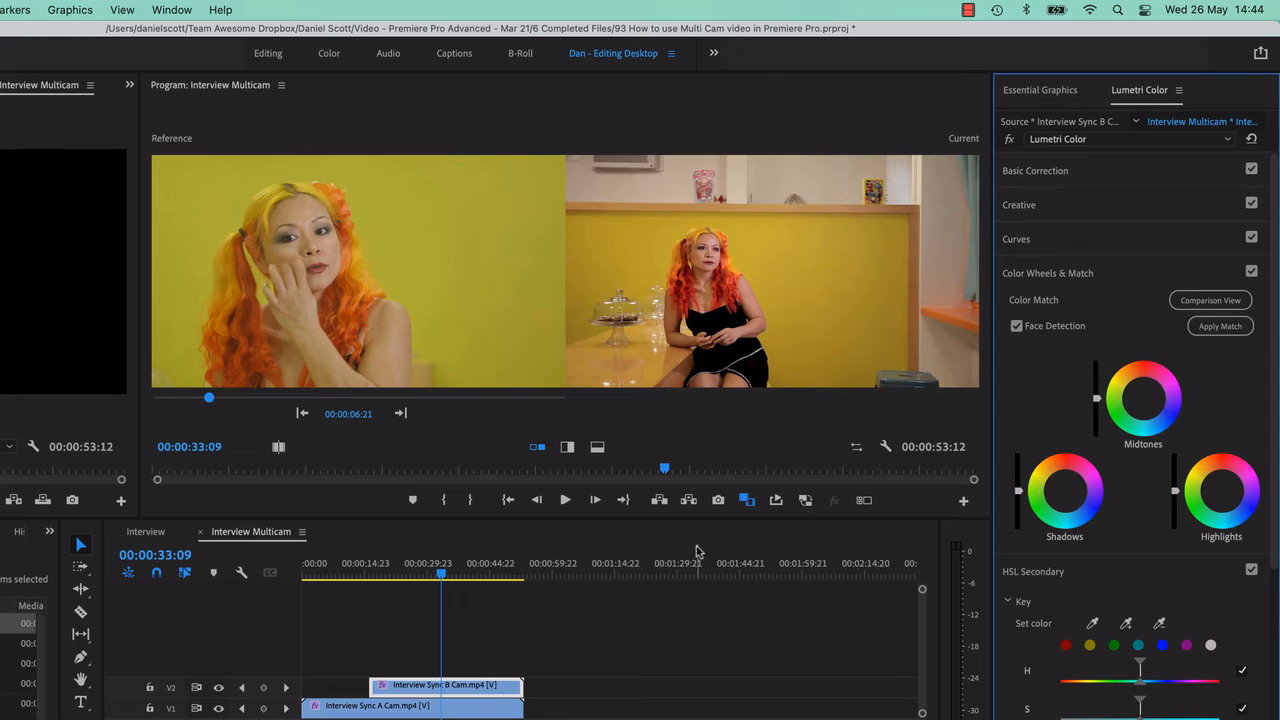
Step: Apply Color Match to the Interview Sync A Cam clip at 00:00:06:09, using the B Cam frame at 00:00:25:16 as reference
click(409, 574)
drag(409, 574, 328, 574)
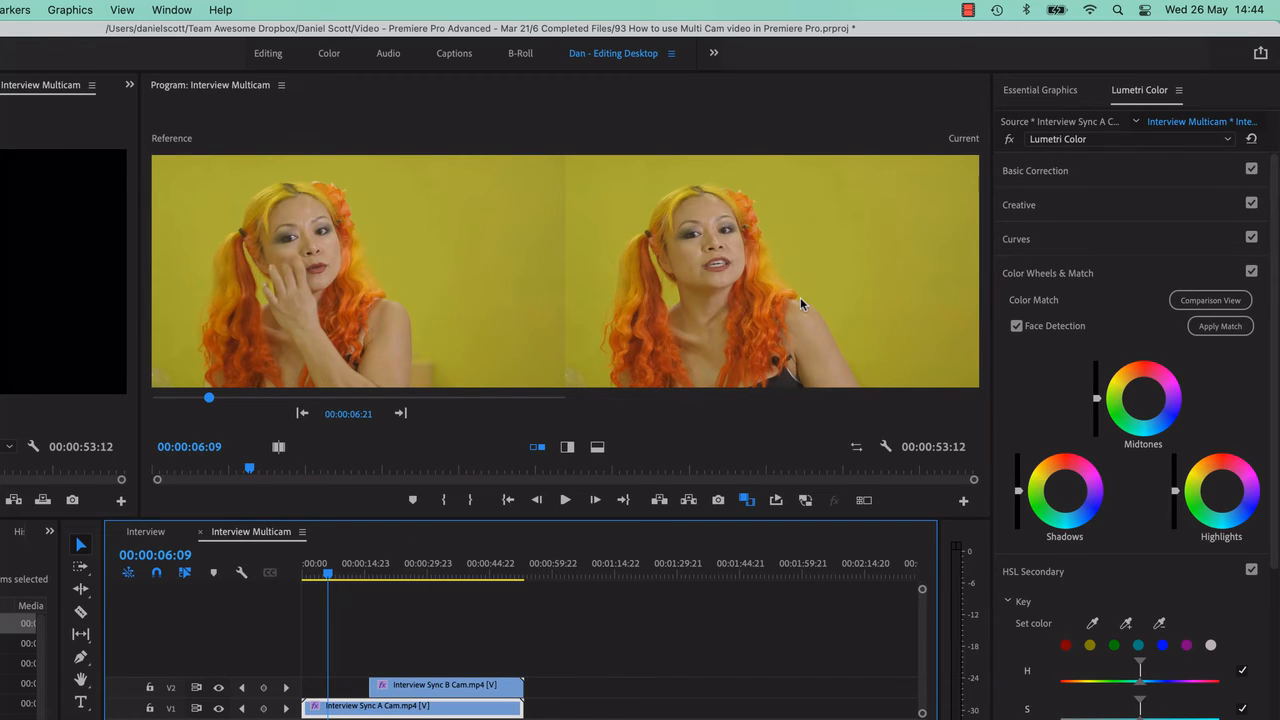
drag(355, 417, 440, 417)
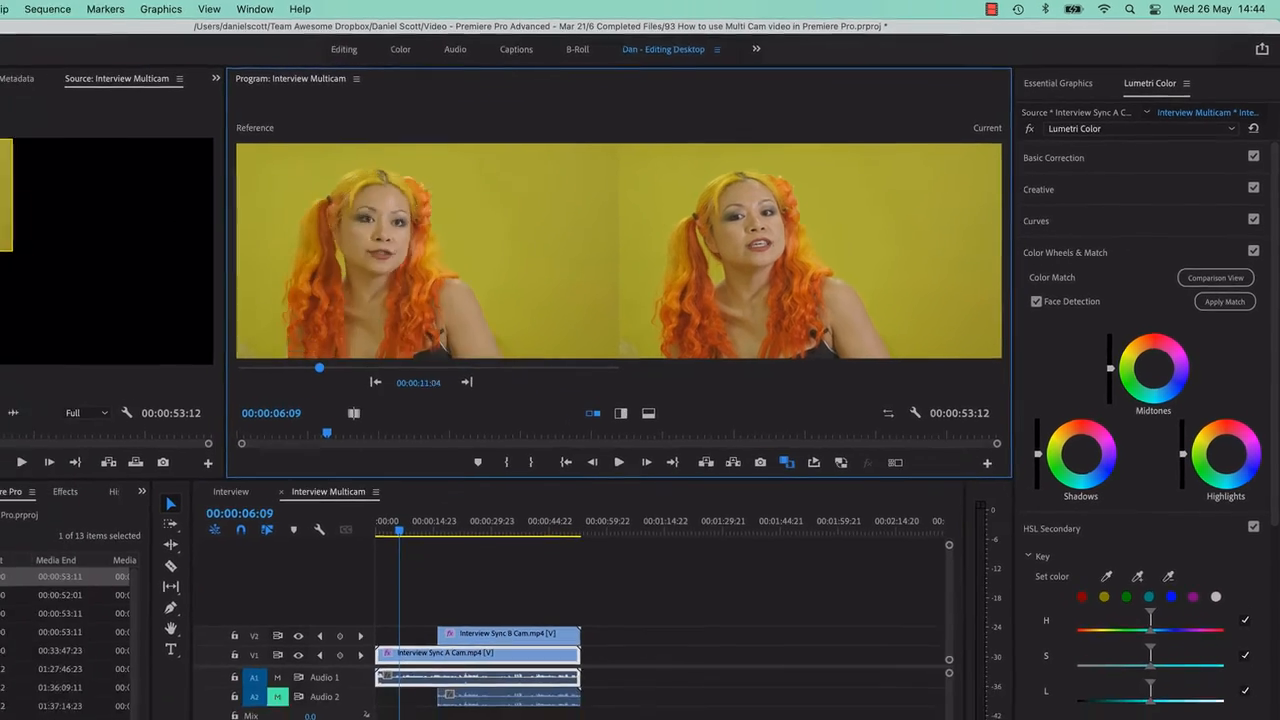
drag(319, 368, 416, 368)
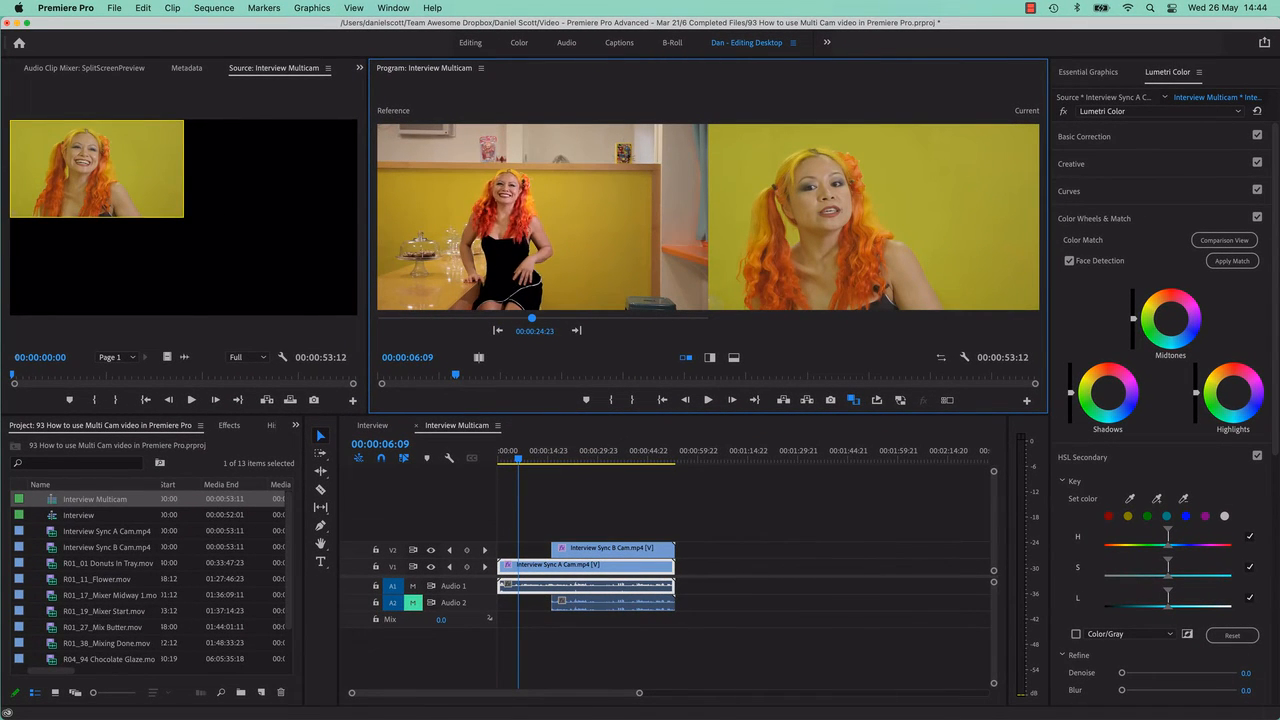
drag(531, 318, 536, 318)
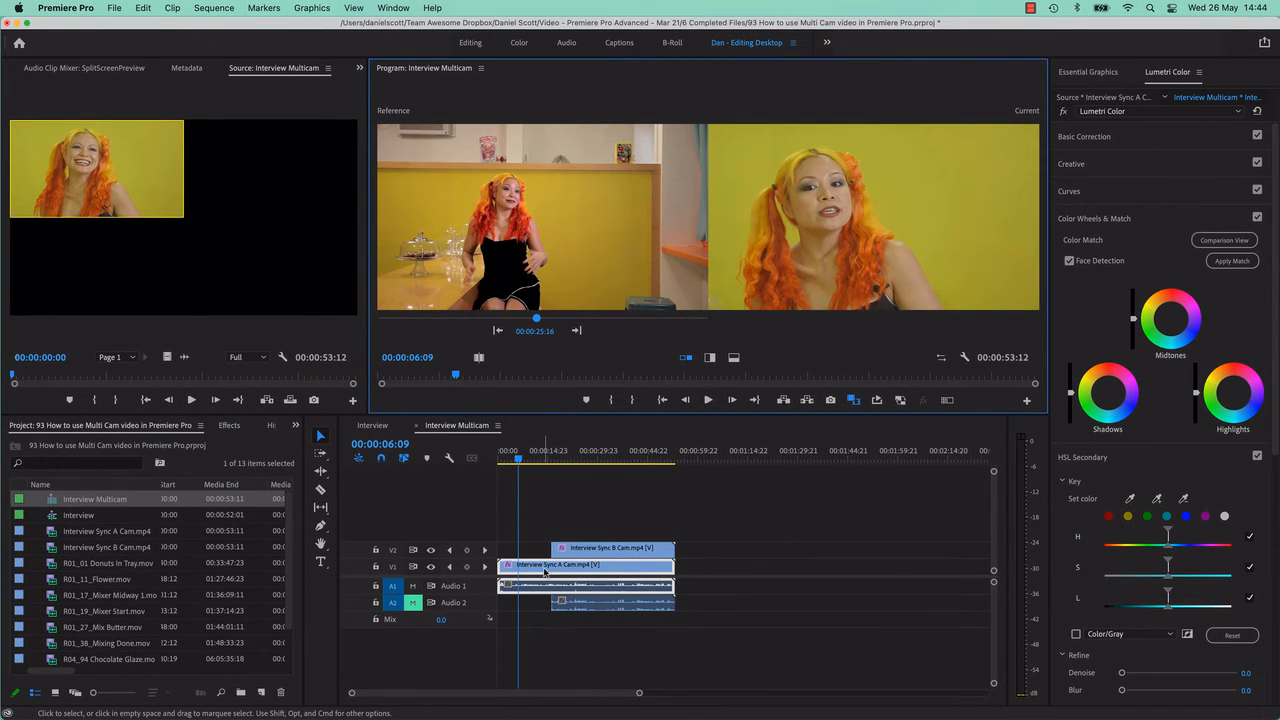
click(537, 569)
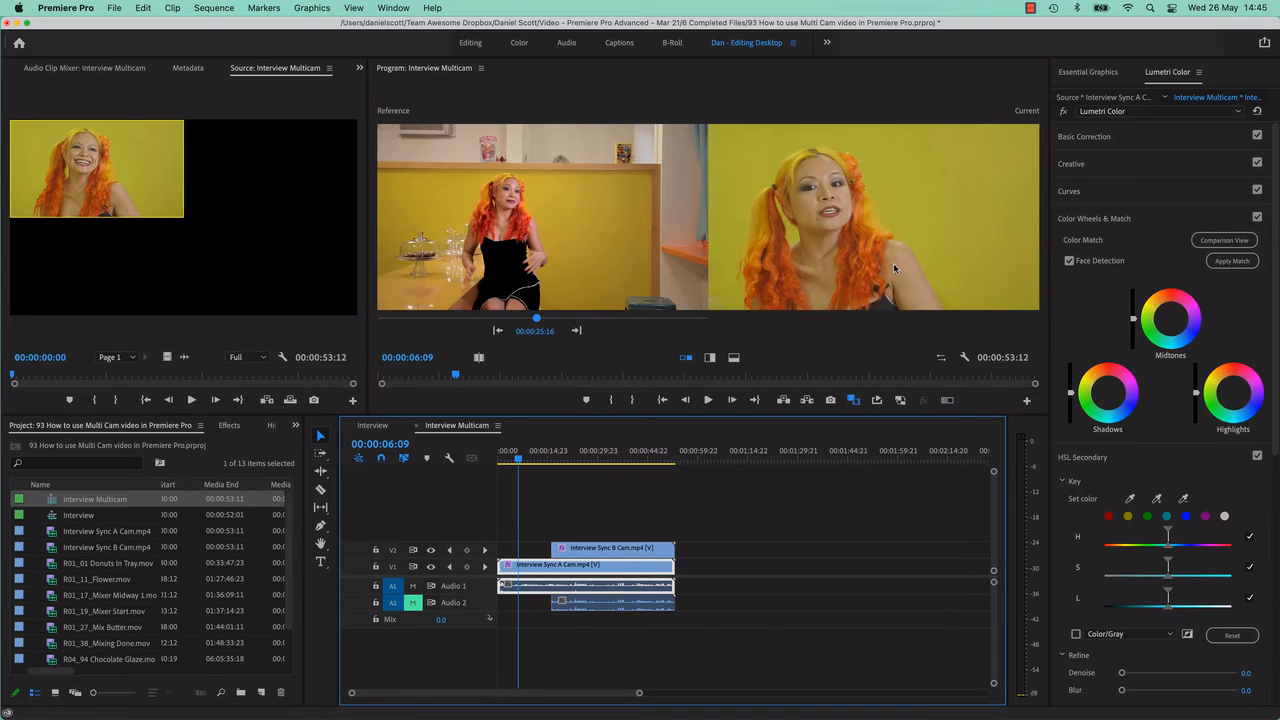
click(1232, 260)
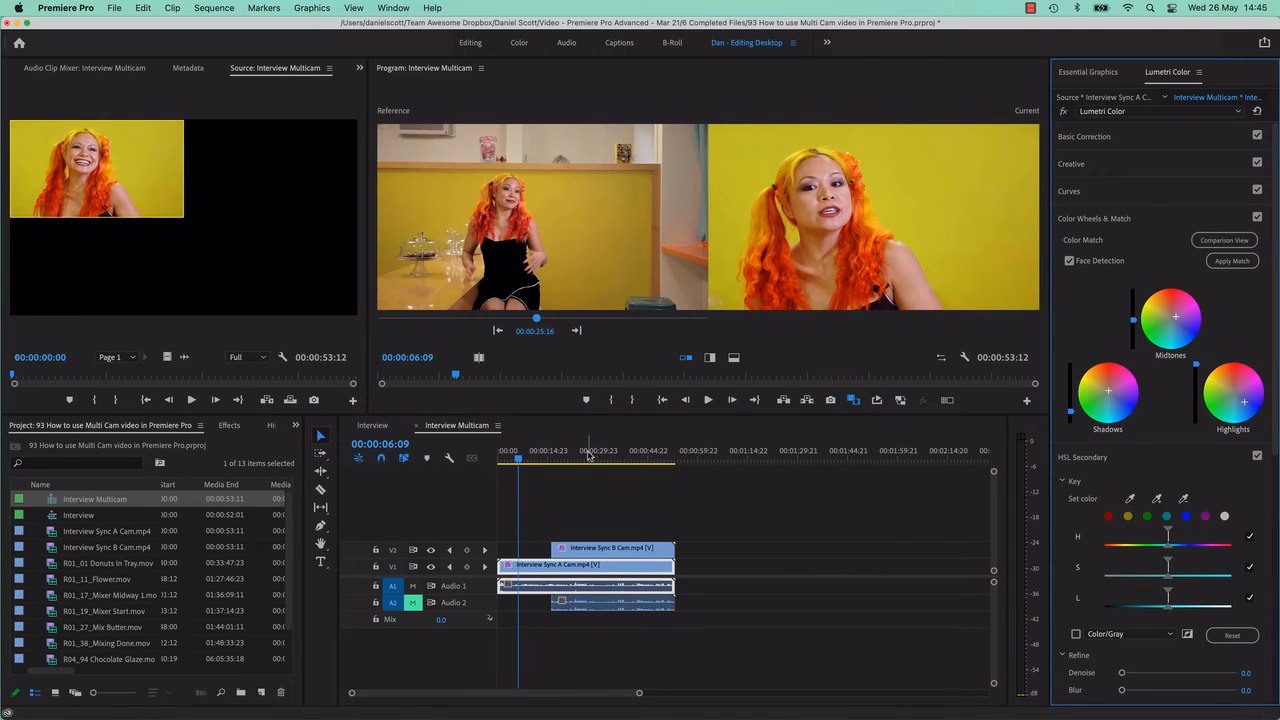
Step: Compare the A Cam clip with and without Color Wheels & Match, keeping the correction on and the side-by-side comparison
click(1257, 217)
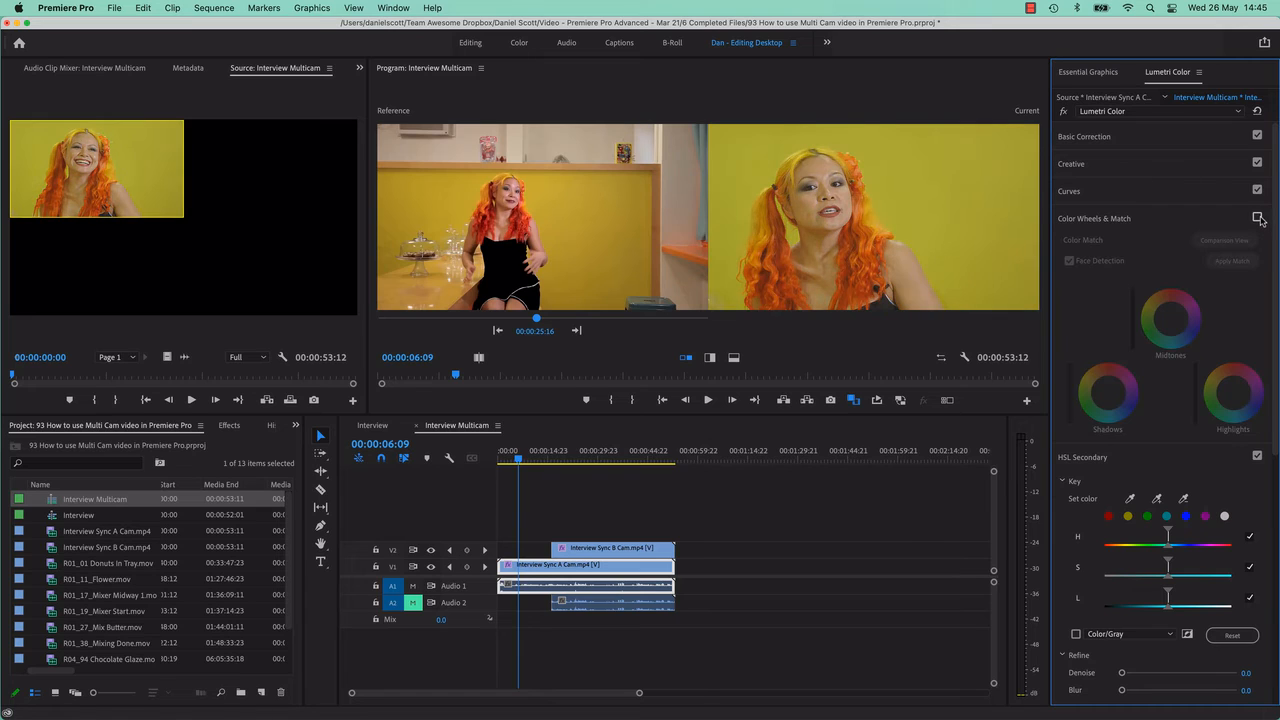
click(1257, 217)
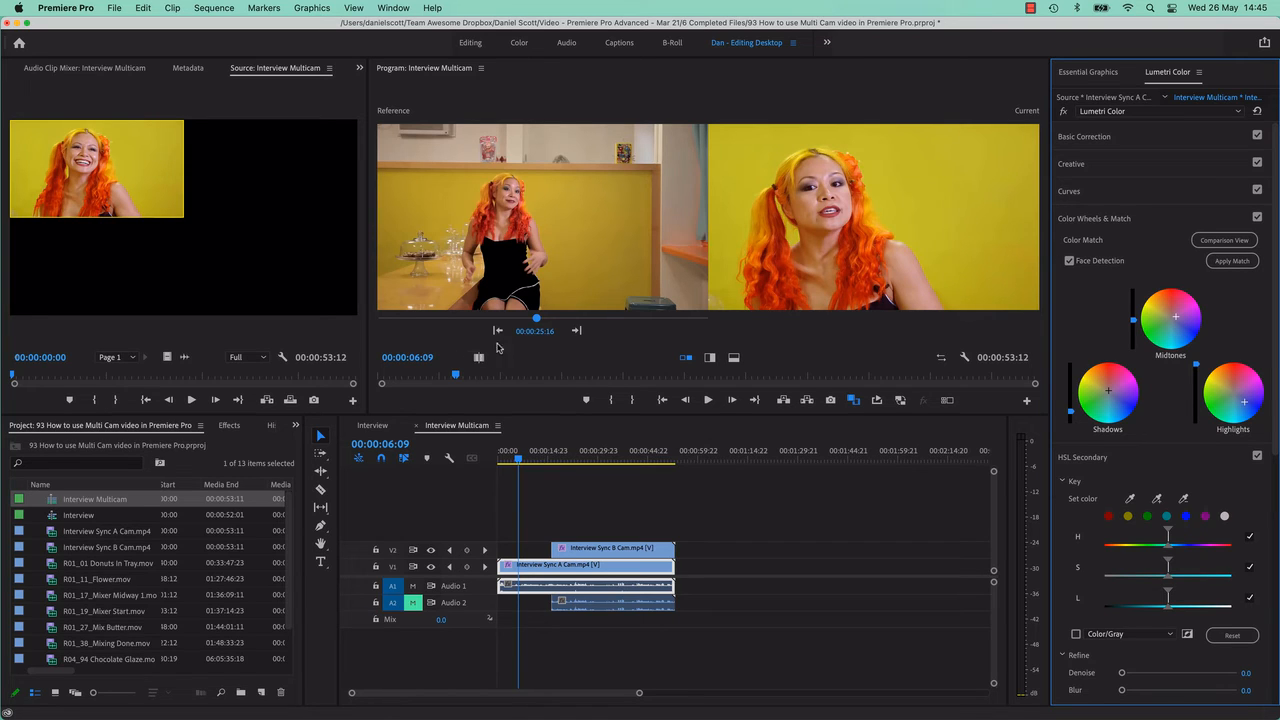
click(685, 357)
click(685, 357)
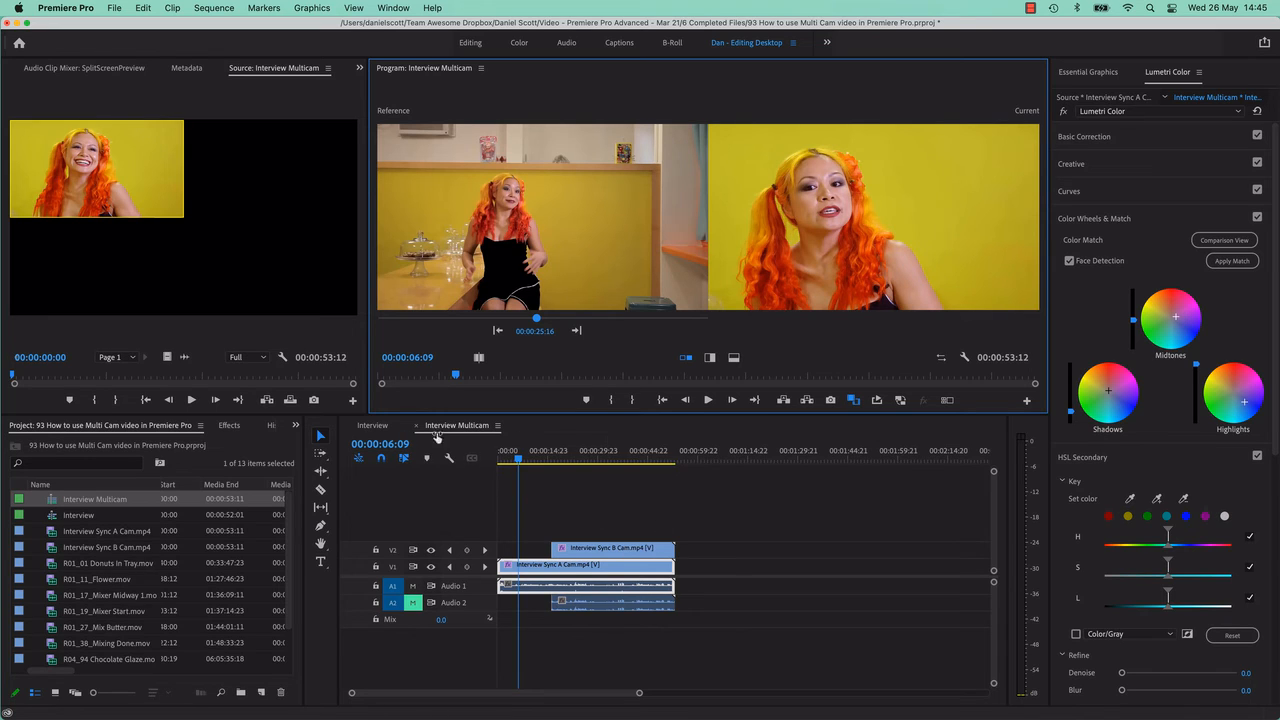
Step: Extend the start of the Interview Sync B Cam clip back to the beginning of the sequence
drag(548, 551, 498, 551)
click(570, 551)
click(569, 571)
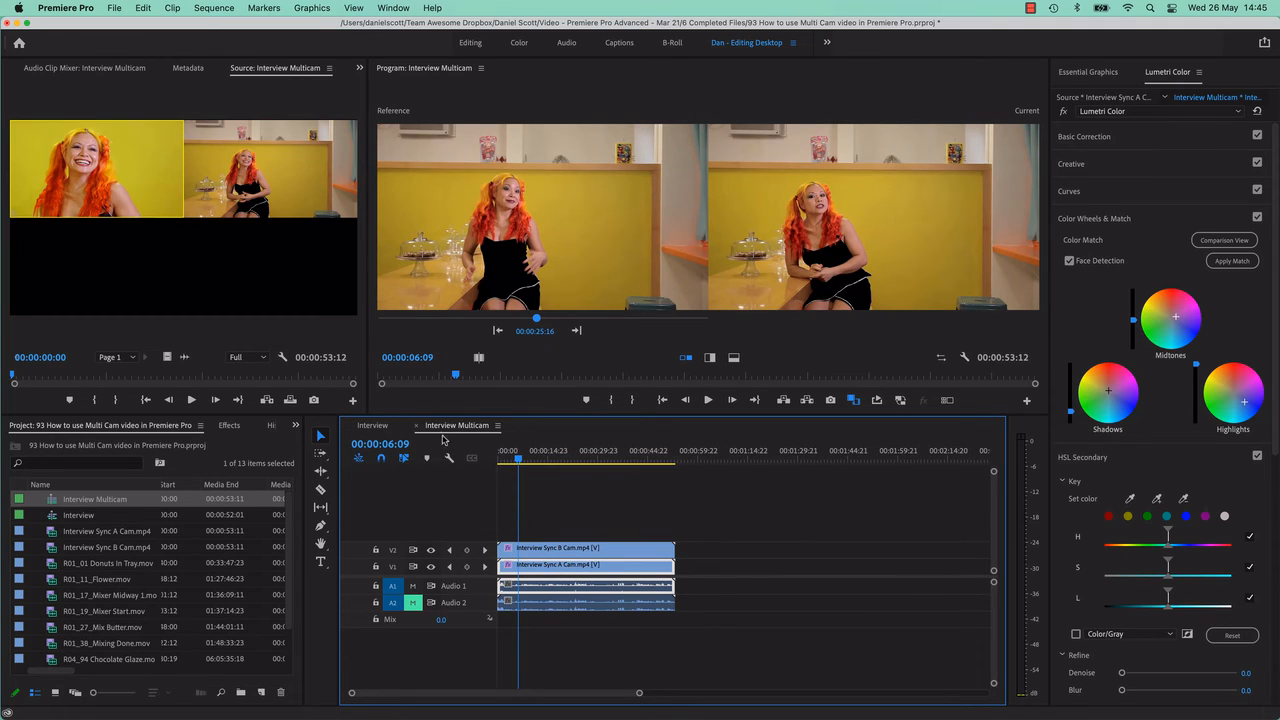
Step: Close the Interview Multicam sequence and preview the Interview sequence's camera angles at 00:00:23:19 and 00:00:31:16
click(419, 426)
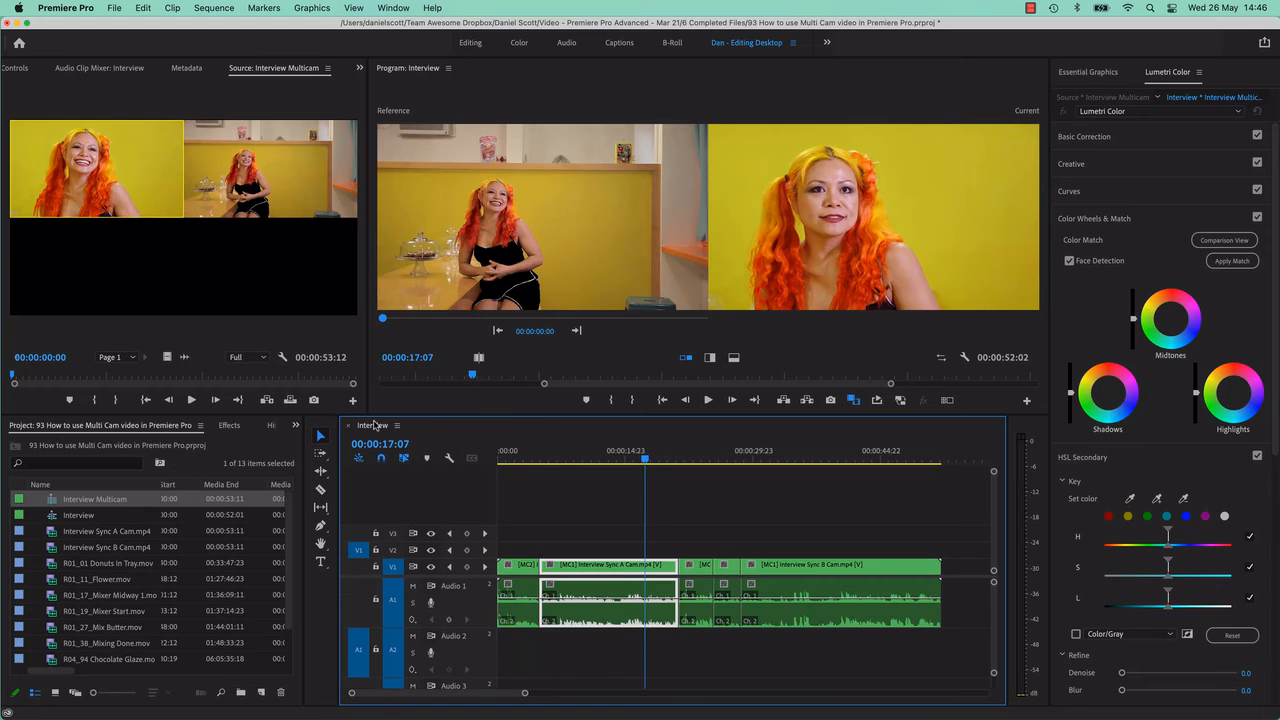
click(700, 455)
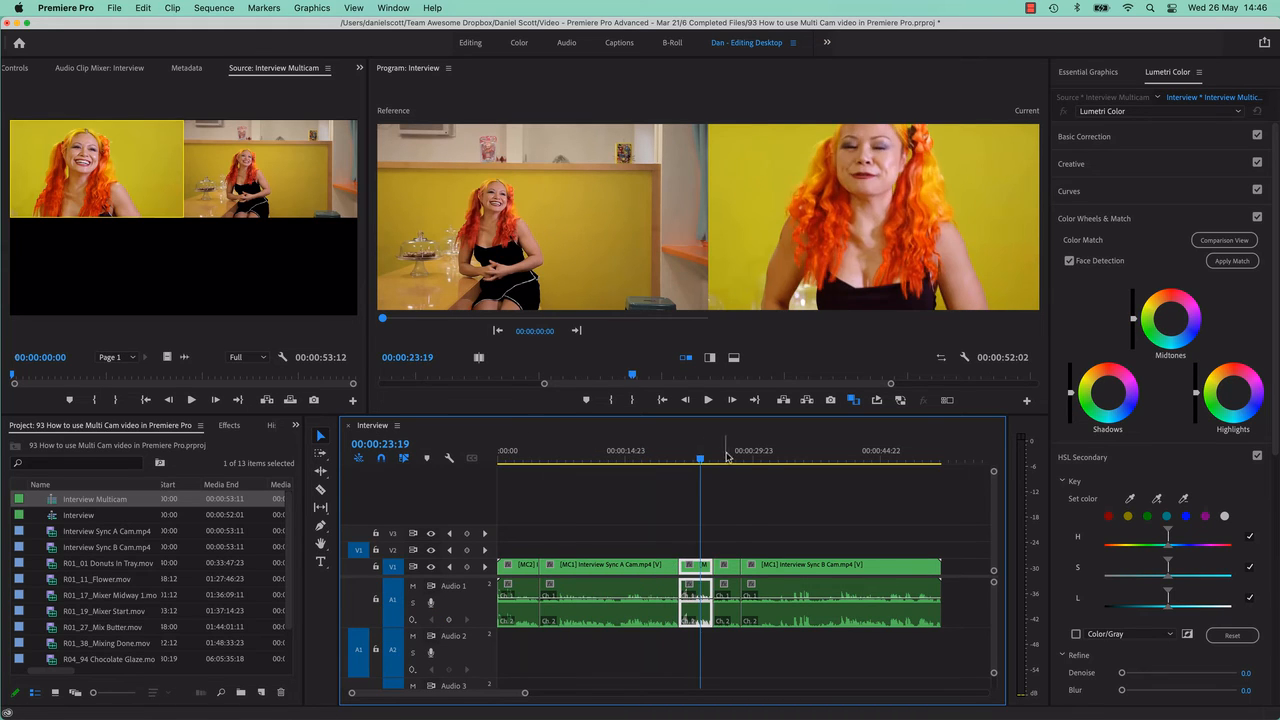
click(727, 455)
click(767, 455)
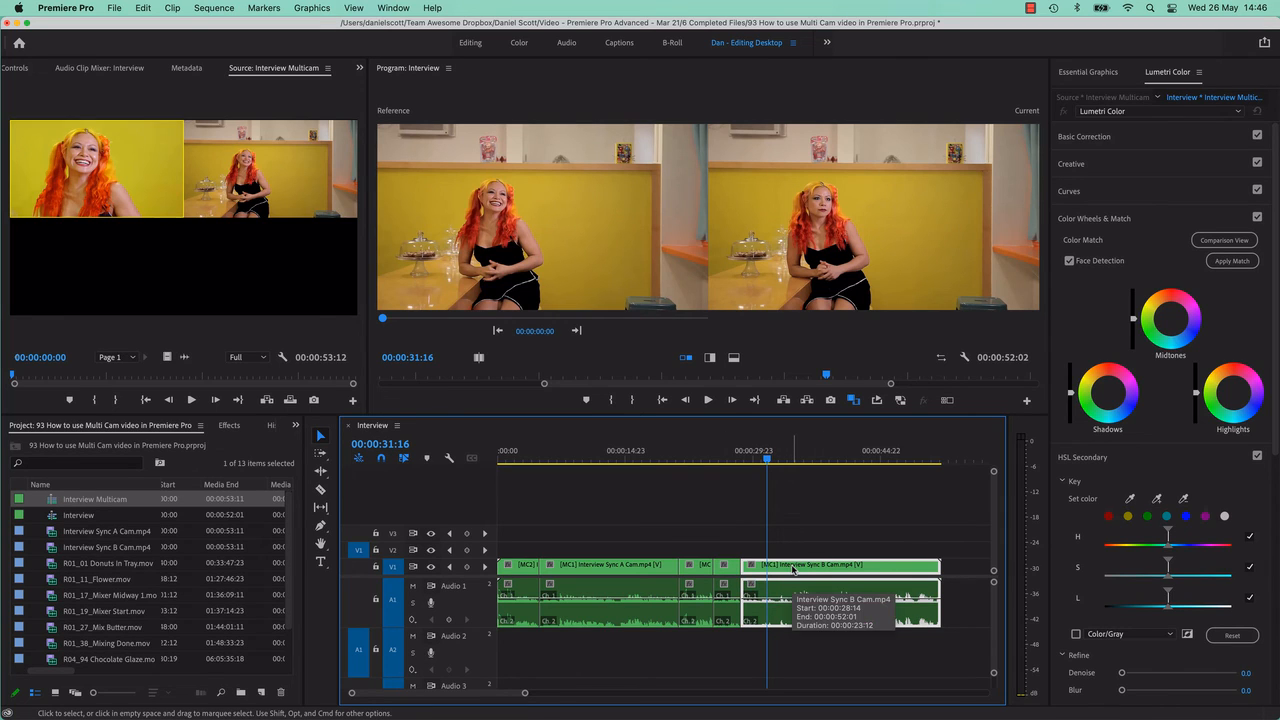
Step: Try flattening only the last Interview Sync B Cam multicam clip in the Interview sequence, and undo it
right_click(793, 569)
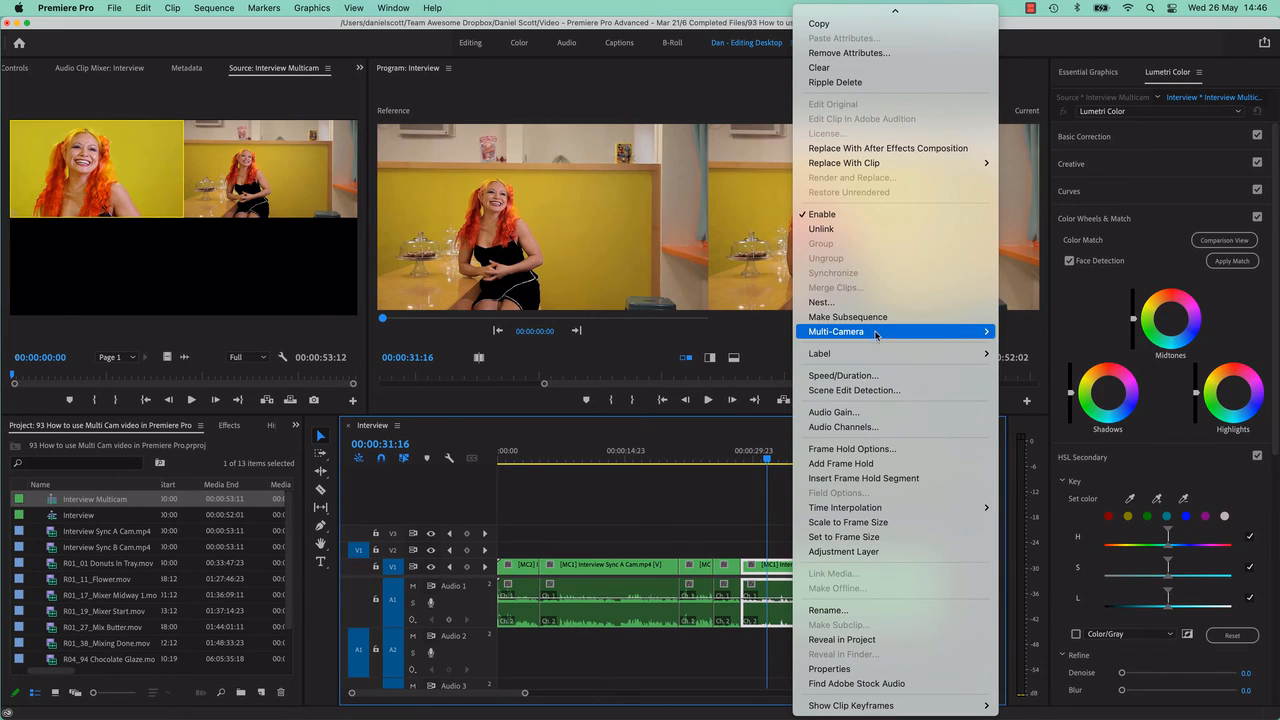
mouse_move(878, 334)
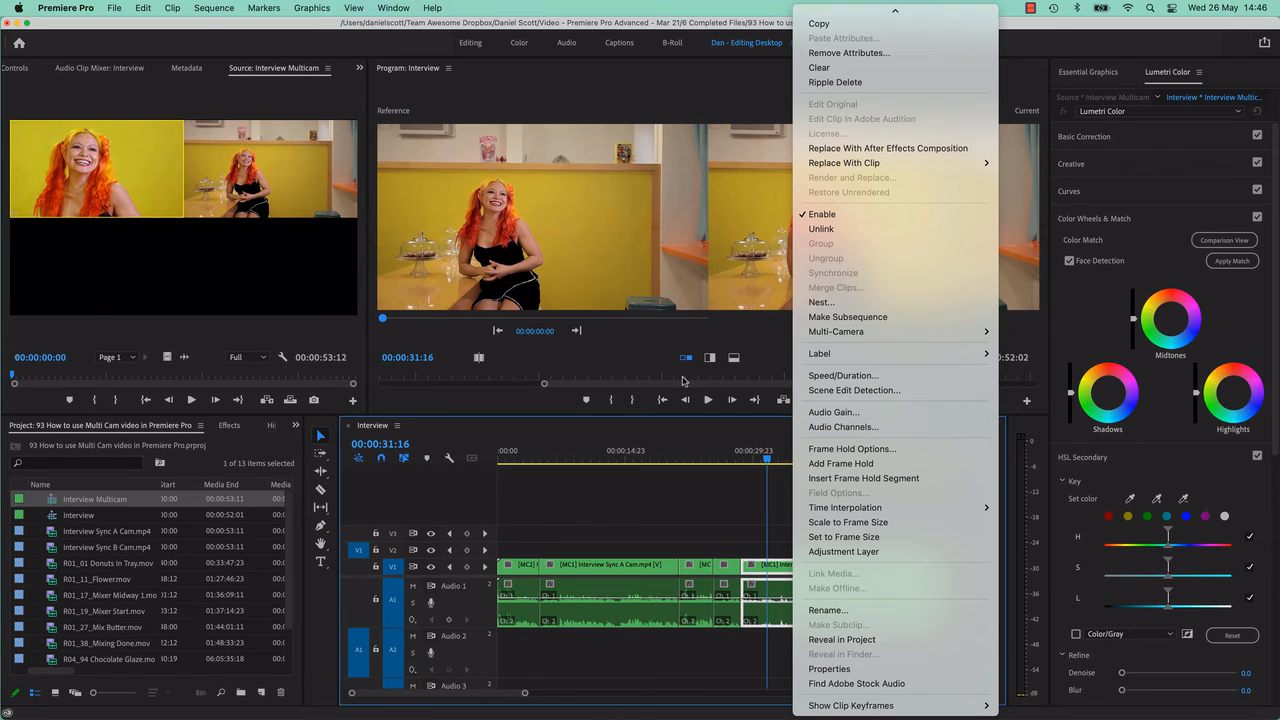
mouse_move(975, 331)
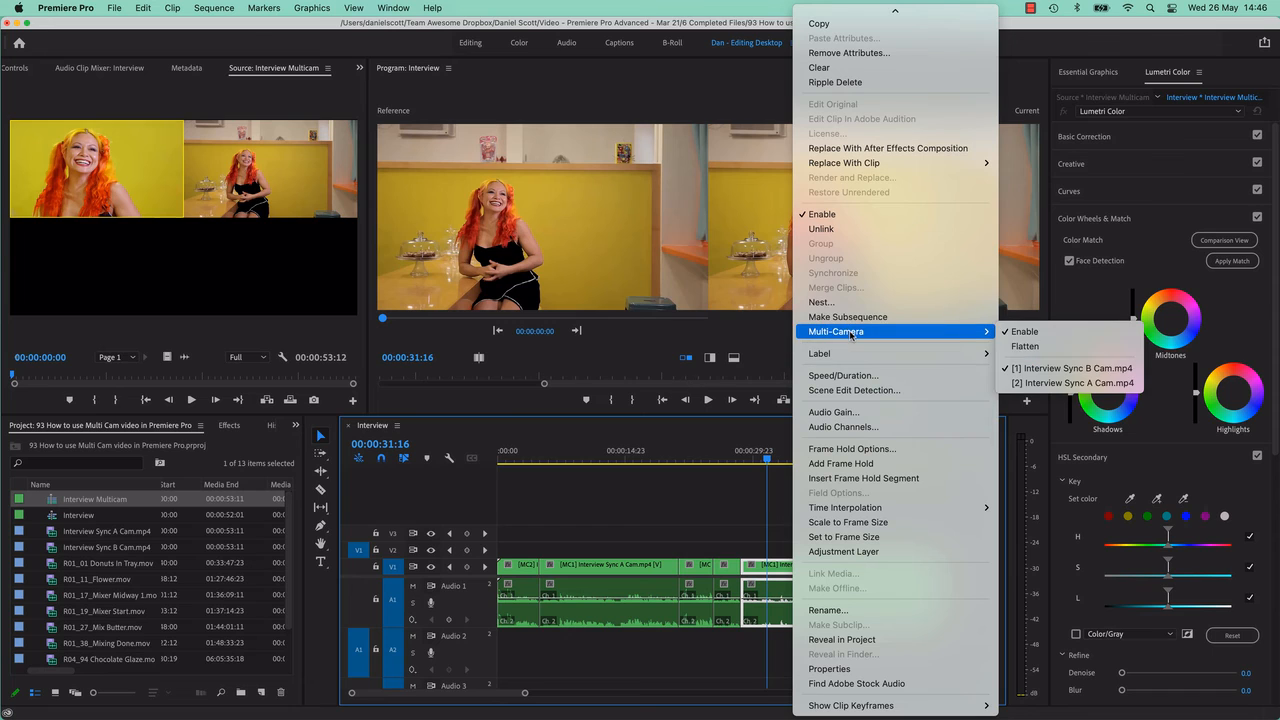
click(1062, 348)
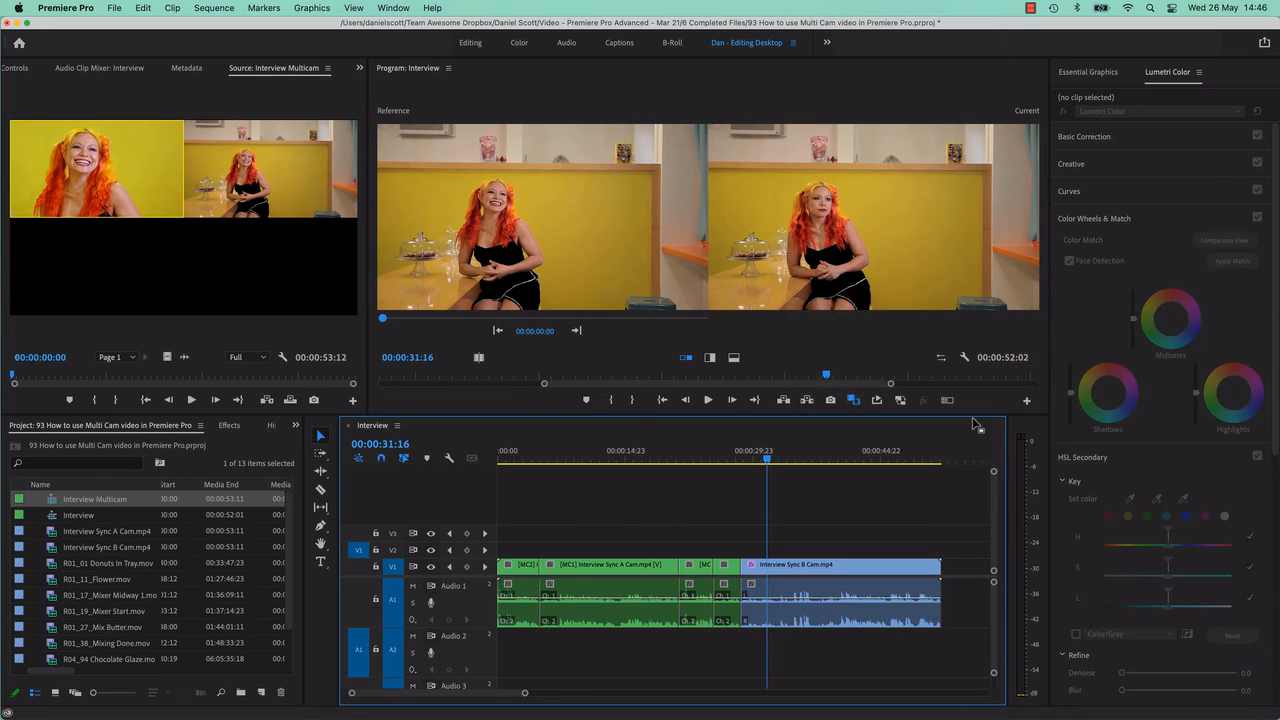
drag(812, 549, 537, 610)
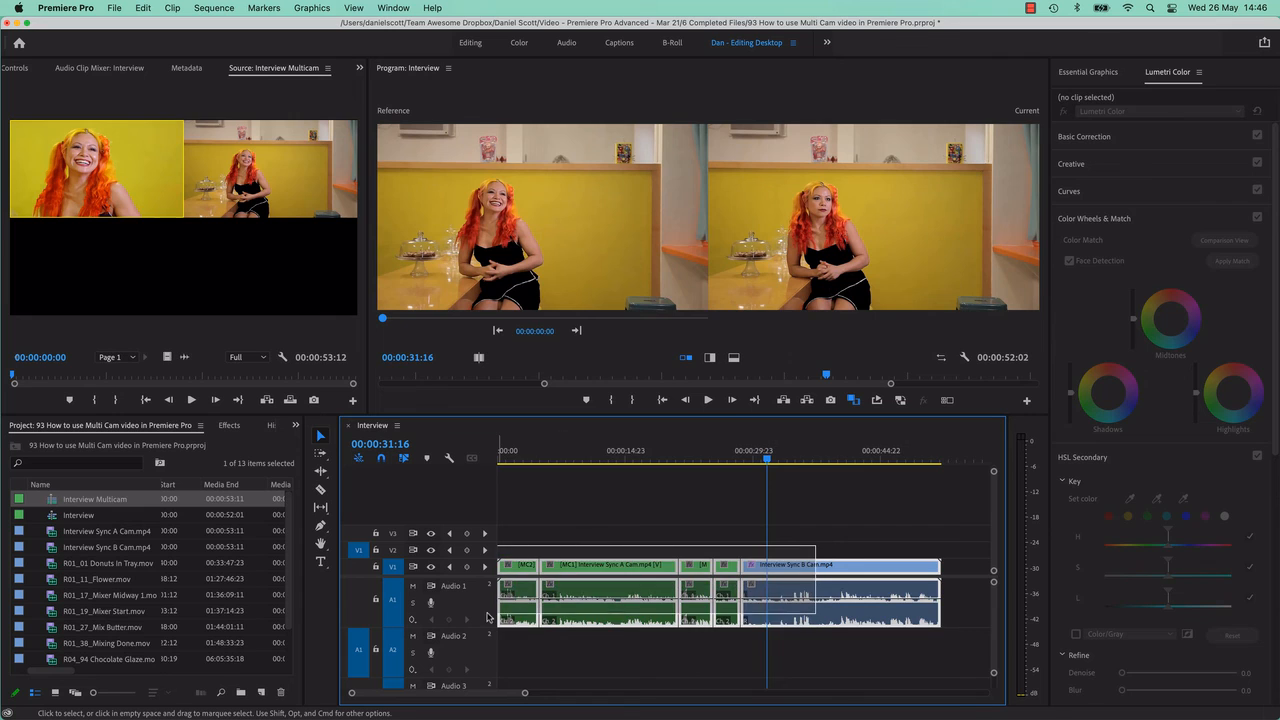
key(super+z)
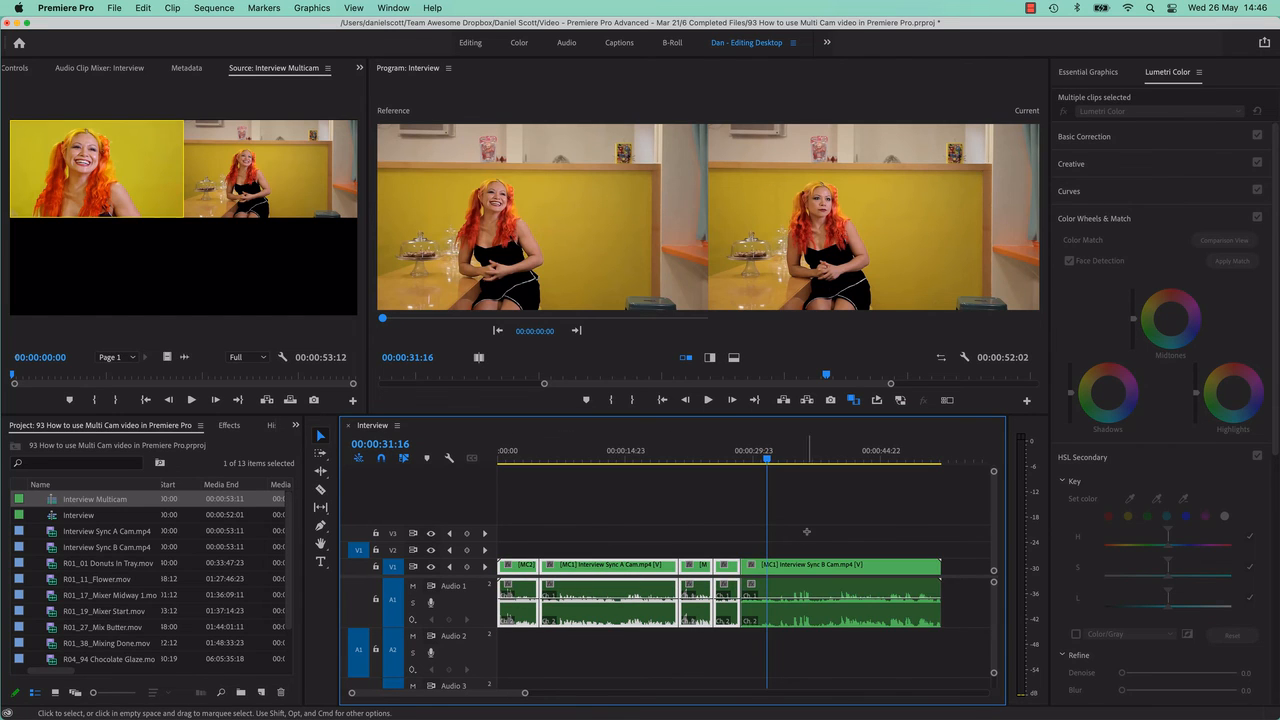
Step: Flatten all the selected multicam clips in the Interview sequence into their single-camera clips
right_click(816, 568)
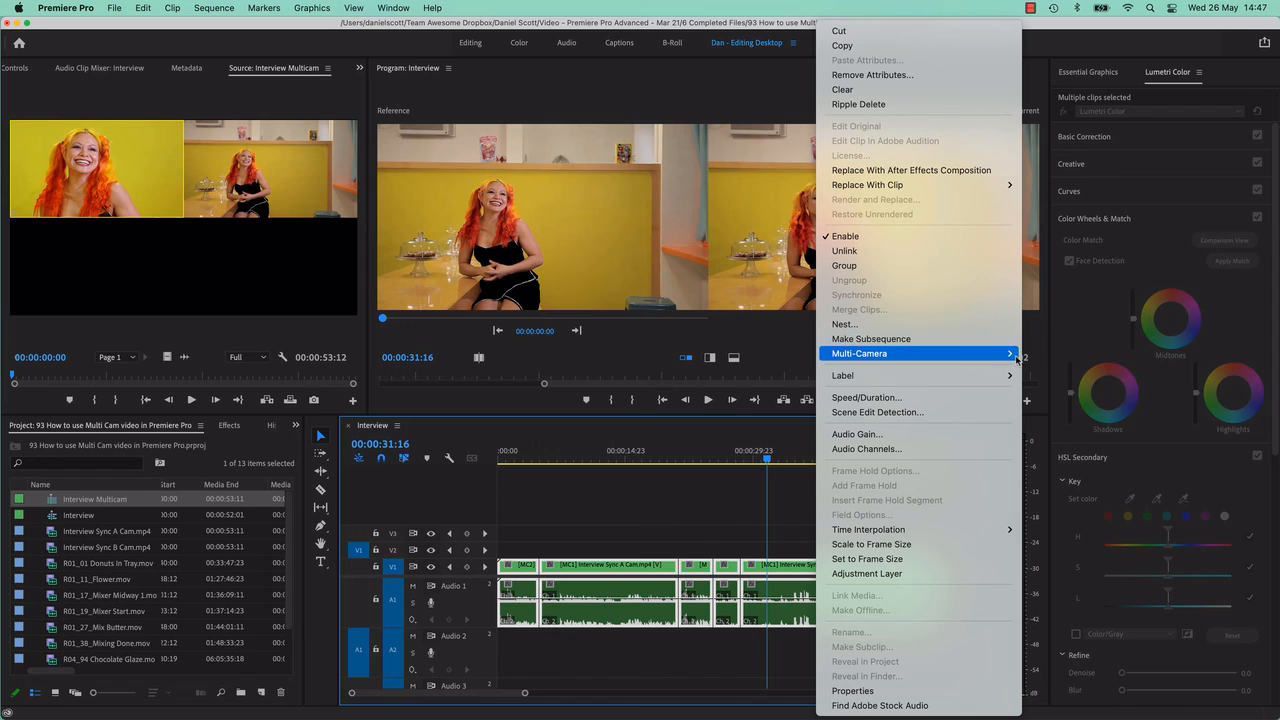
mouse_move(1005, 354)
click(1050, 369)
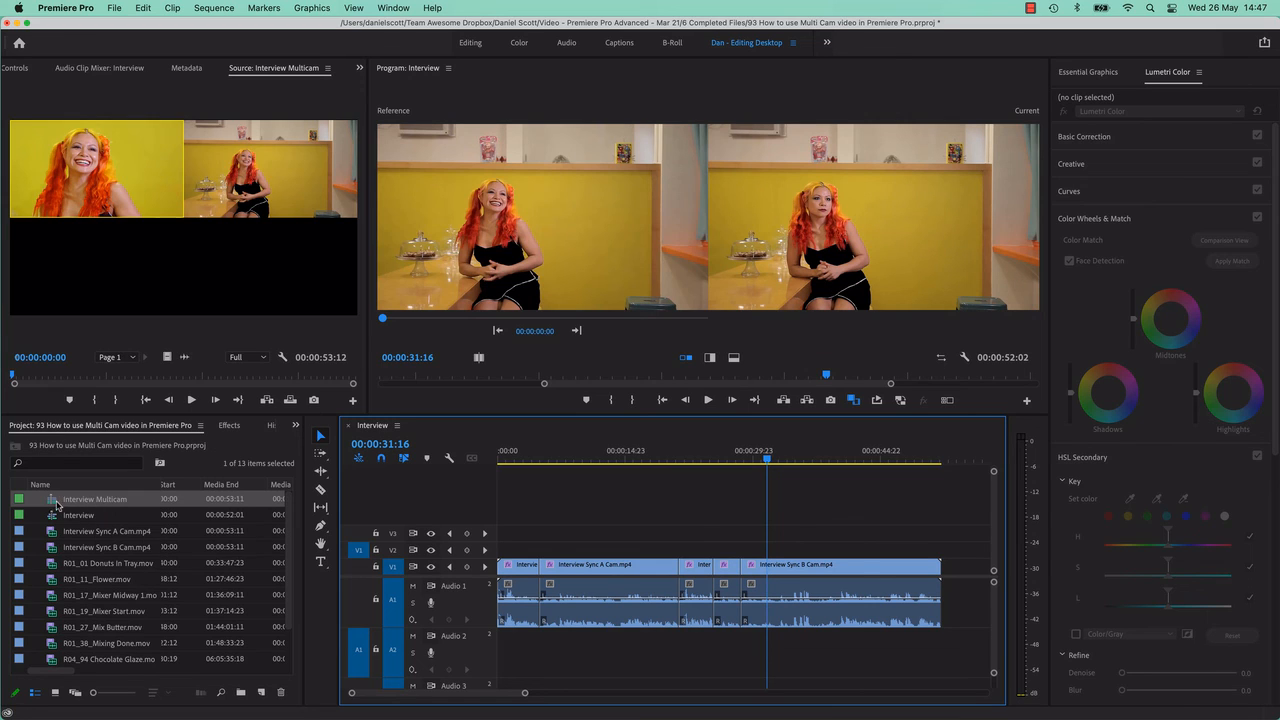
Step: Locate the Interview Sync A Cam media in the project and inspect the short flattened B Cam clip at 00:00:26:18
click(89, 516)
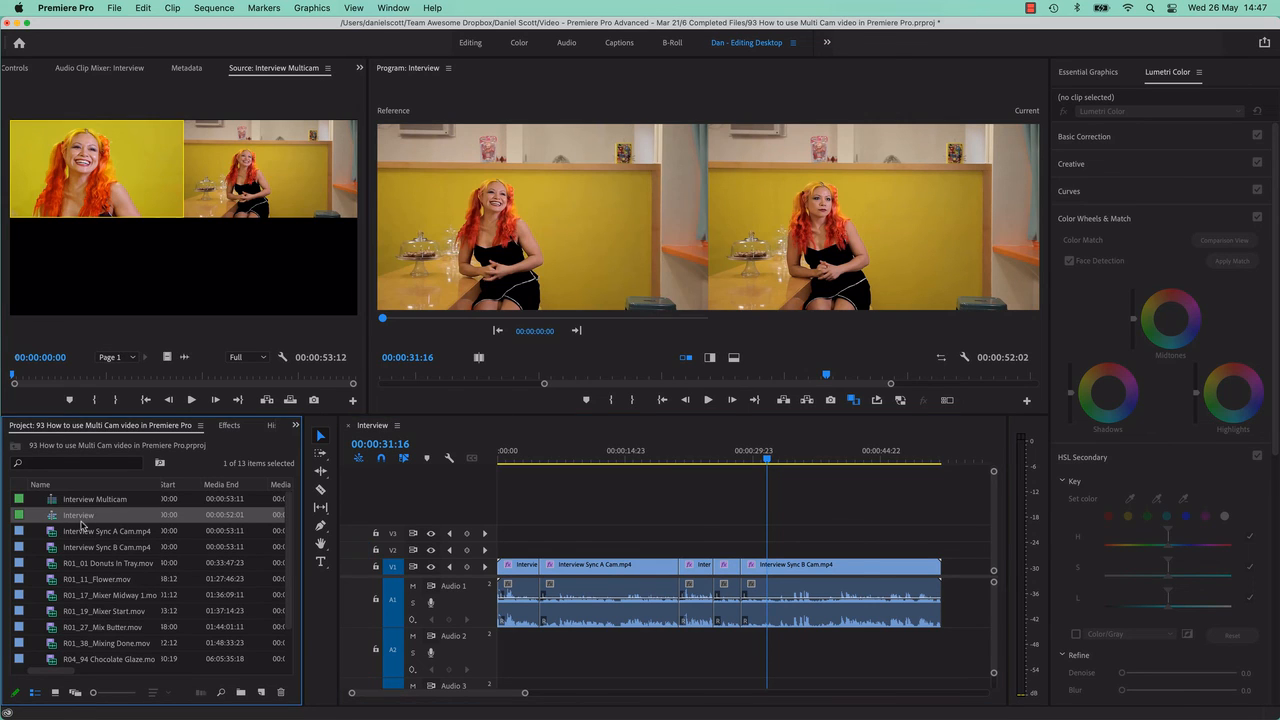
click(85, 532)
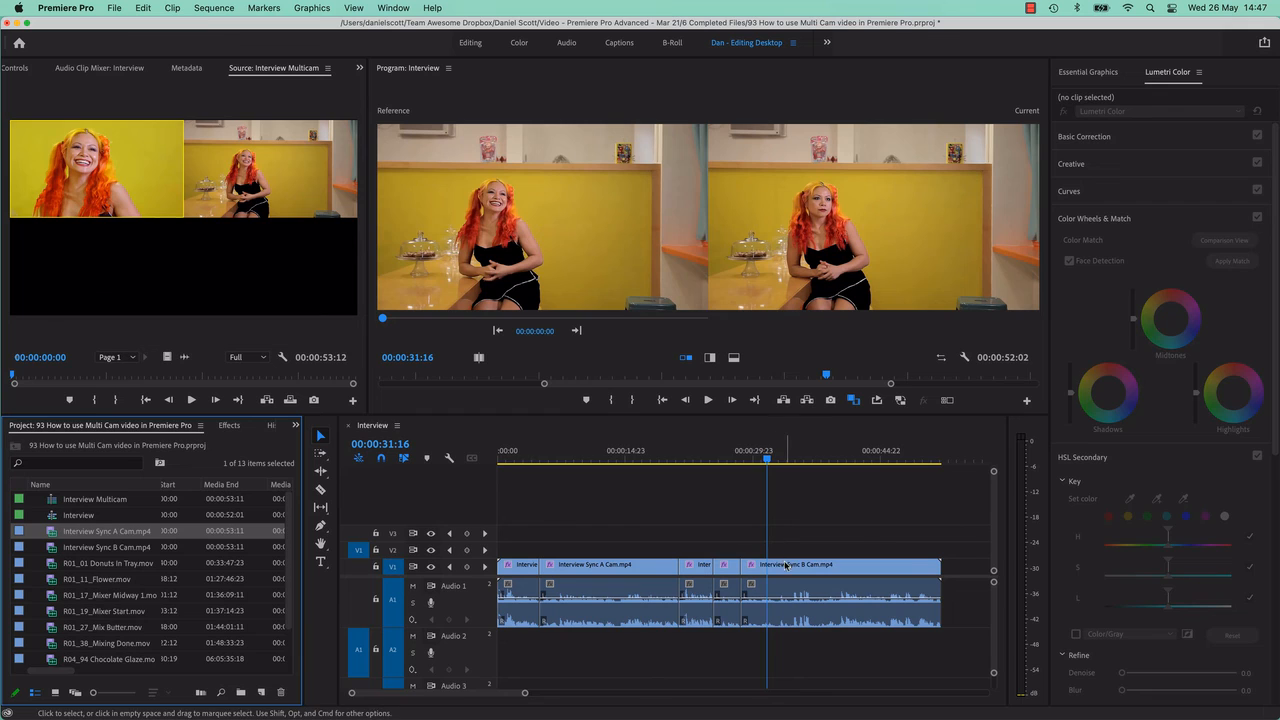
click(728, 564)
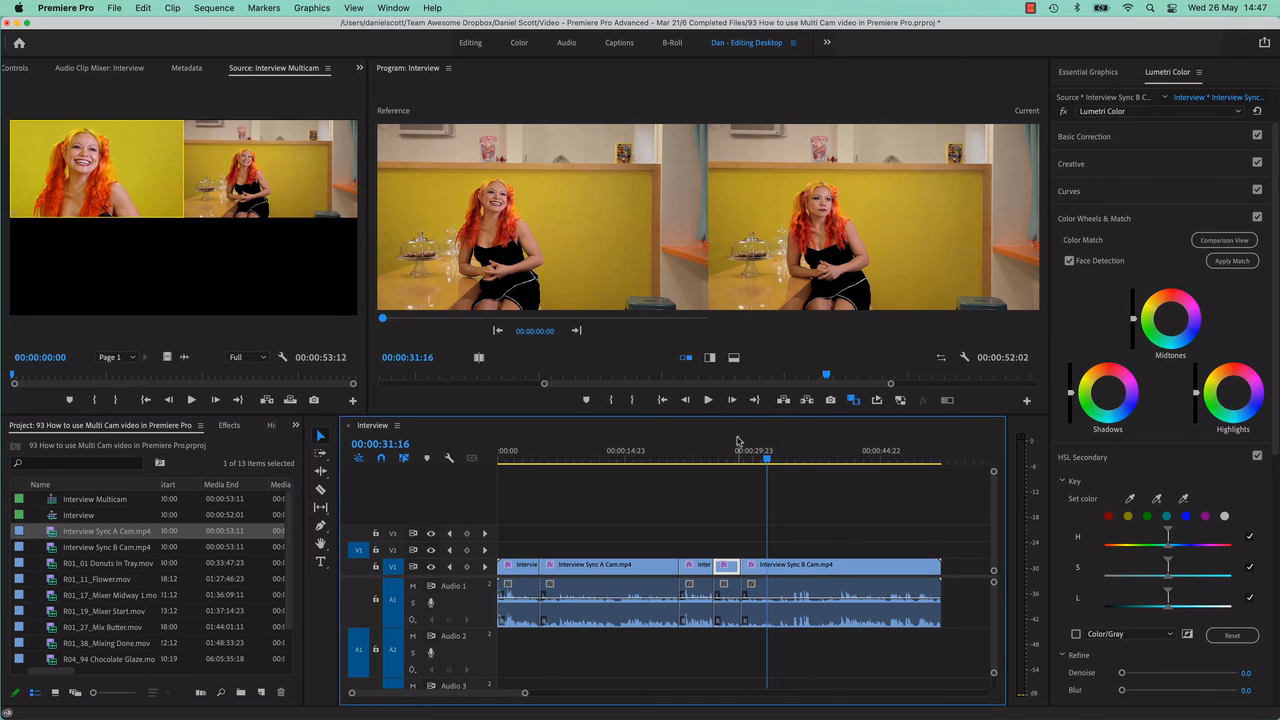
click(726, 456)
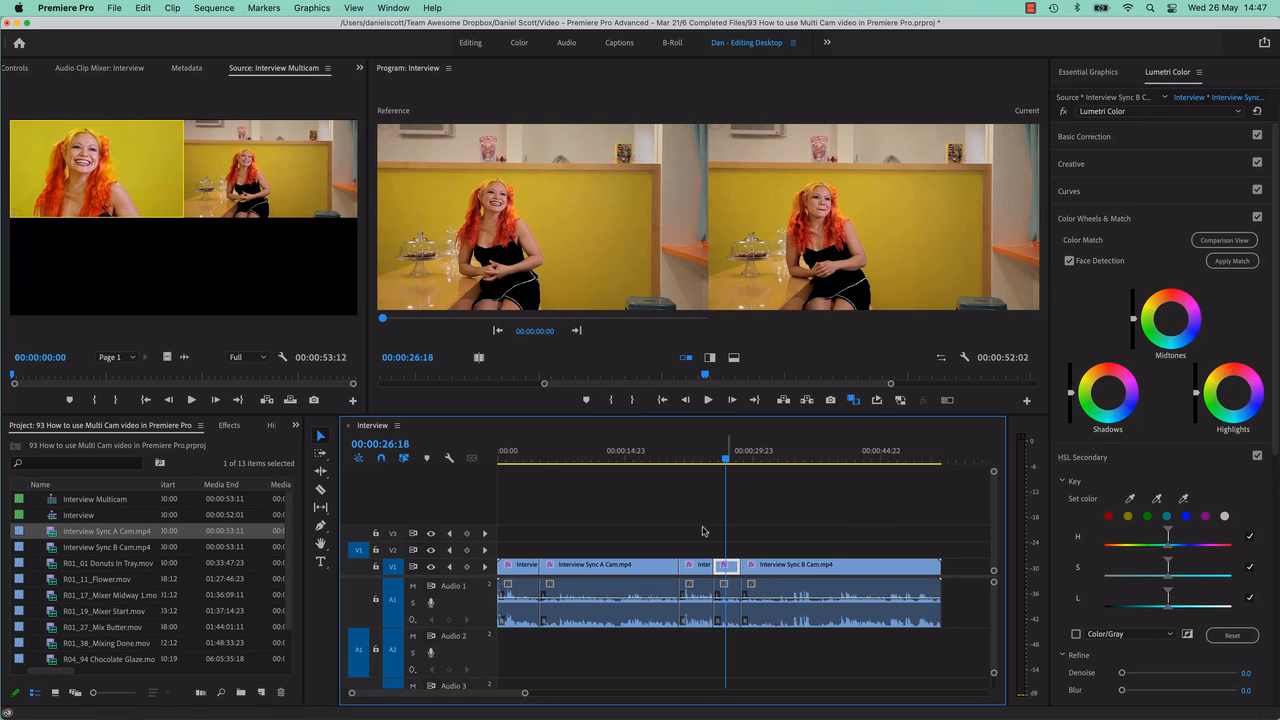
Step: Turn off Comparison View, switch the Program Monitor to multi-camera view and check the last B Cam clip at 00:00:32:22
click(947, 401)
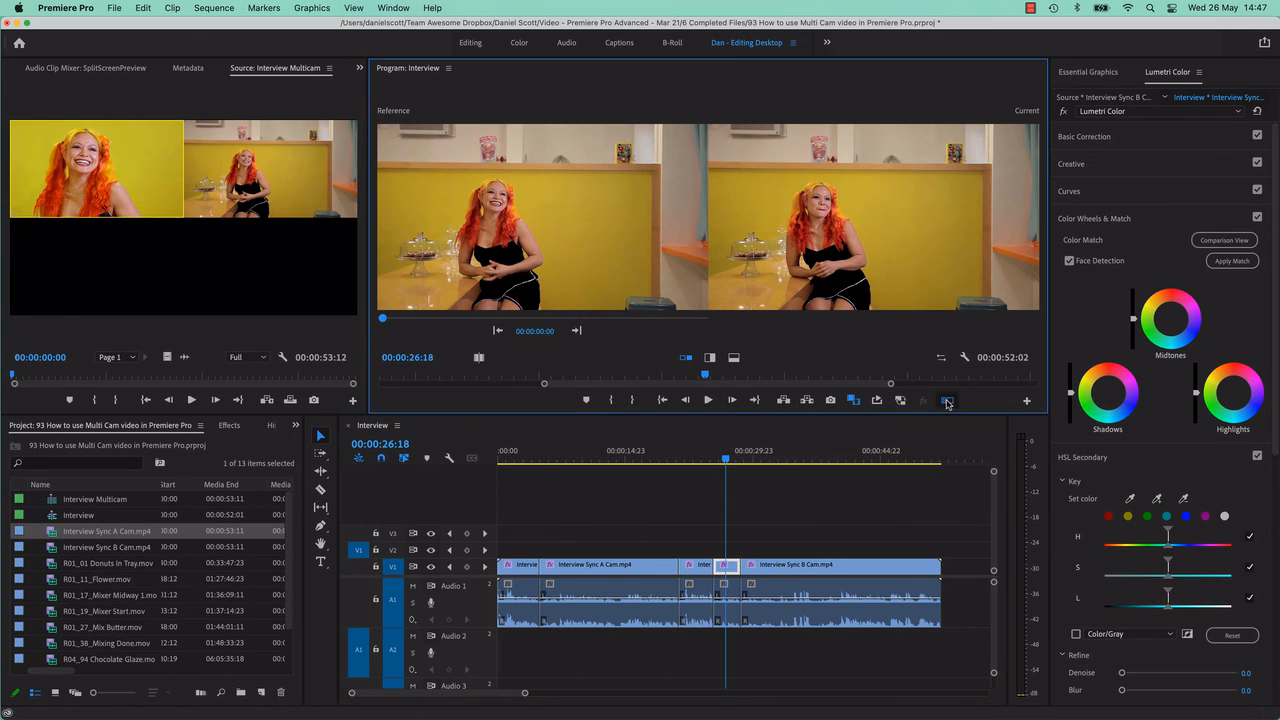
click(854, 402)
click(947, 403)
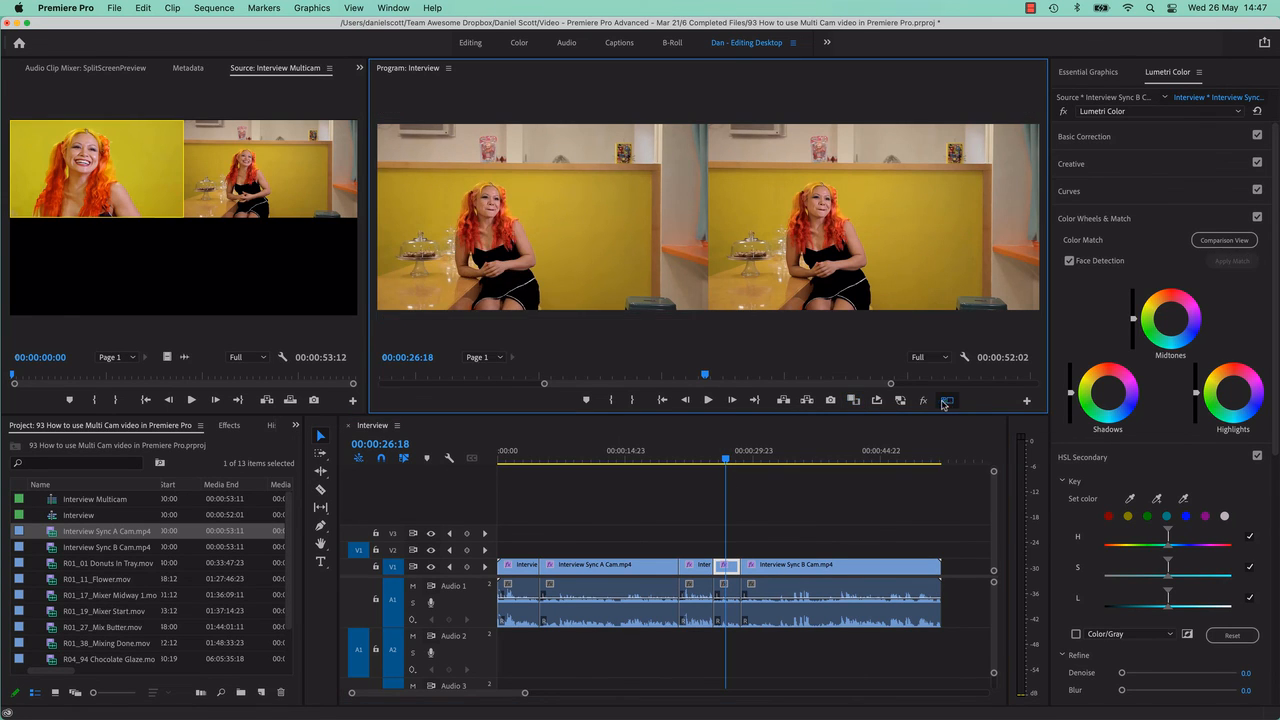
click(777, 541)
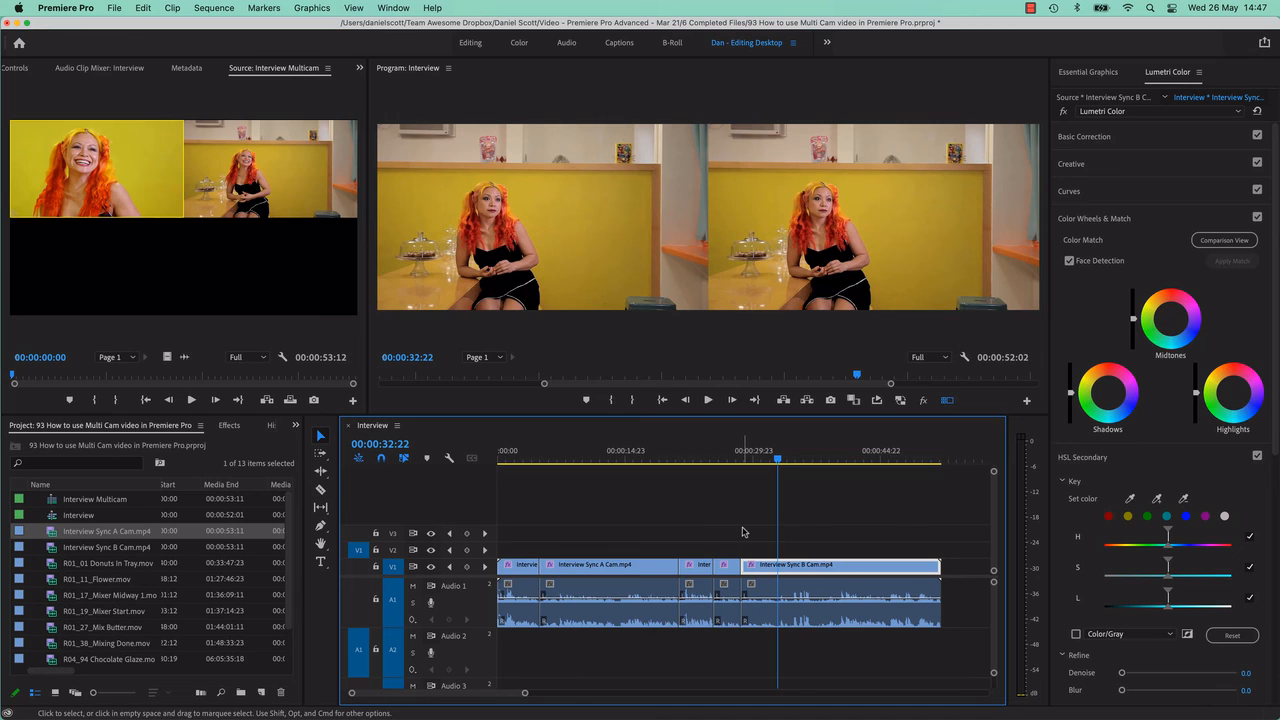
click(747, 533)
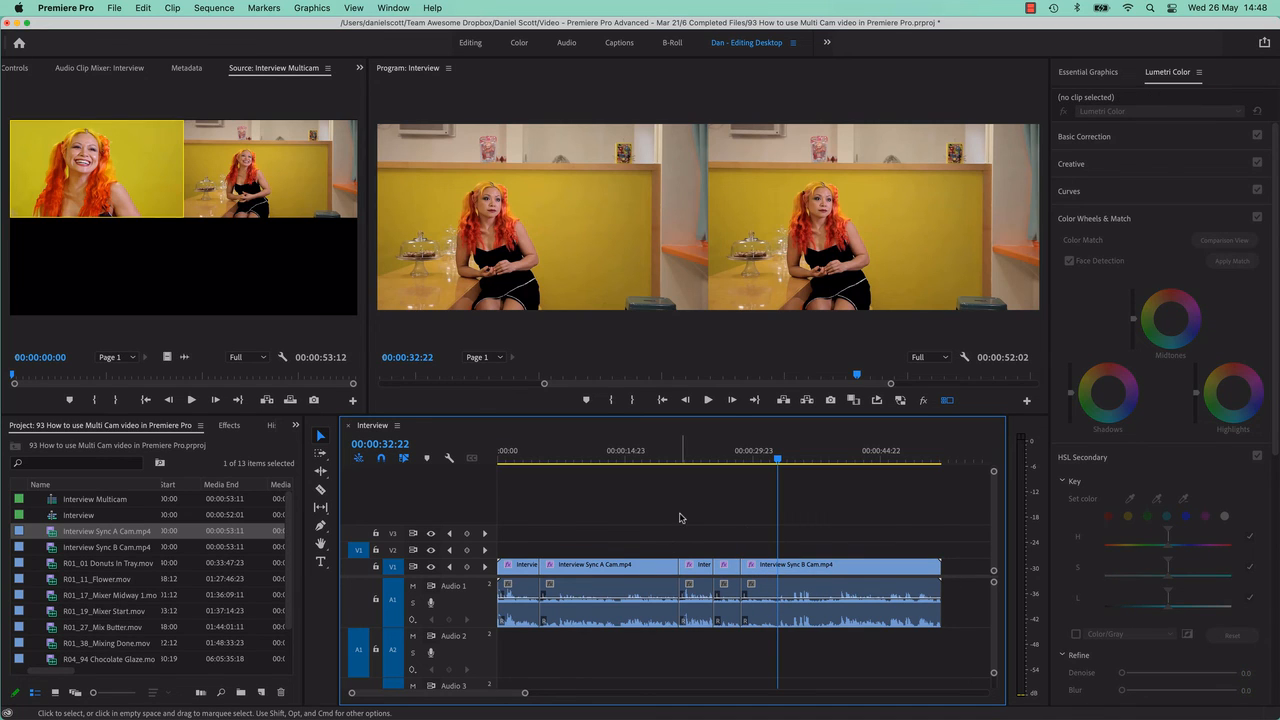